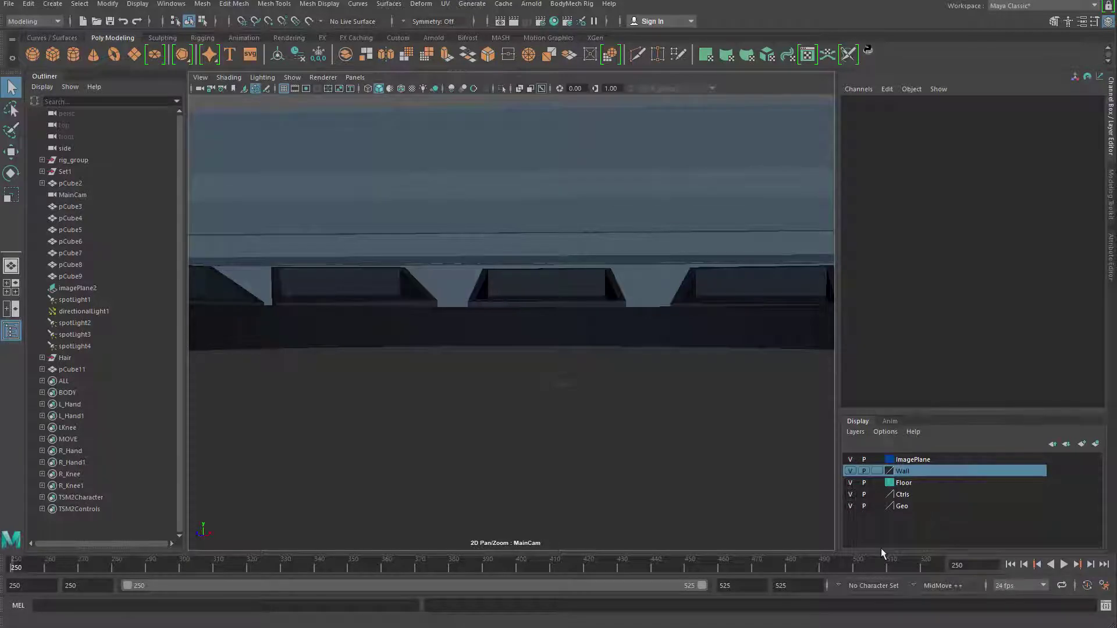
Play the character animation to preview it, and return to frame 250
left_click(1063, 564)
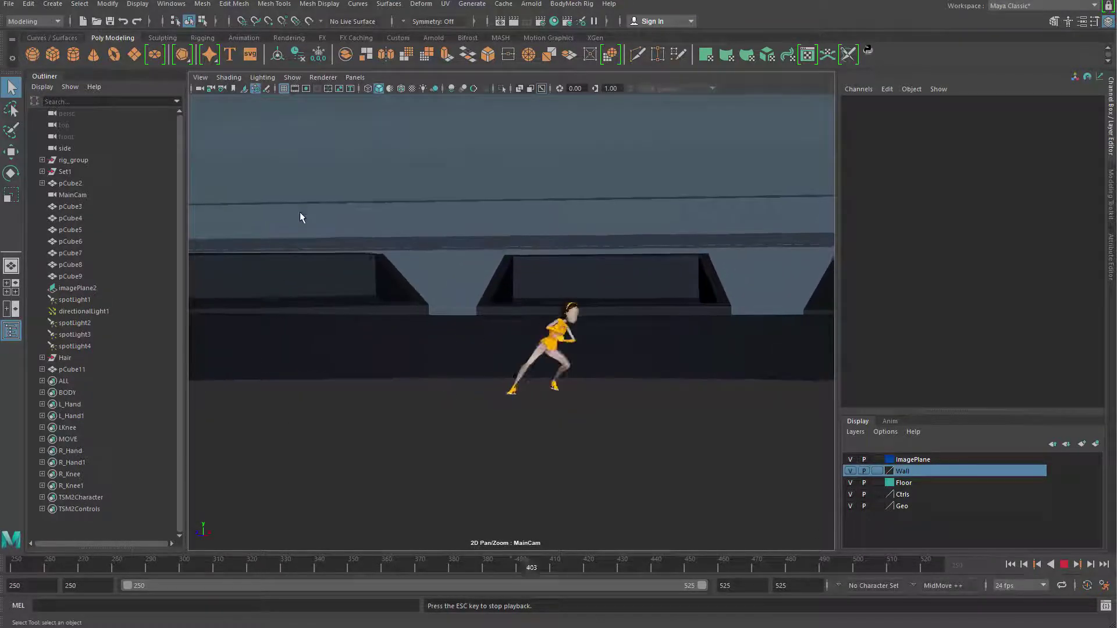
left_click(1064, 564)
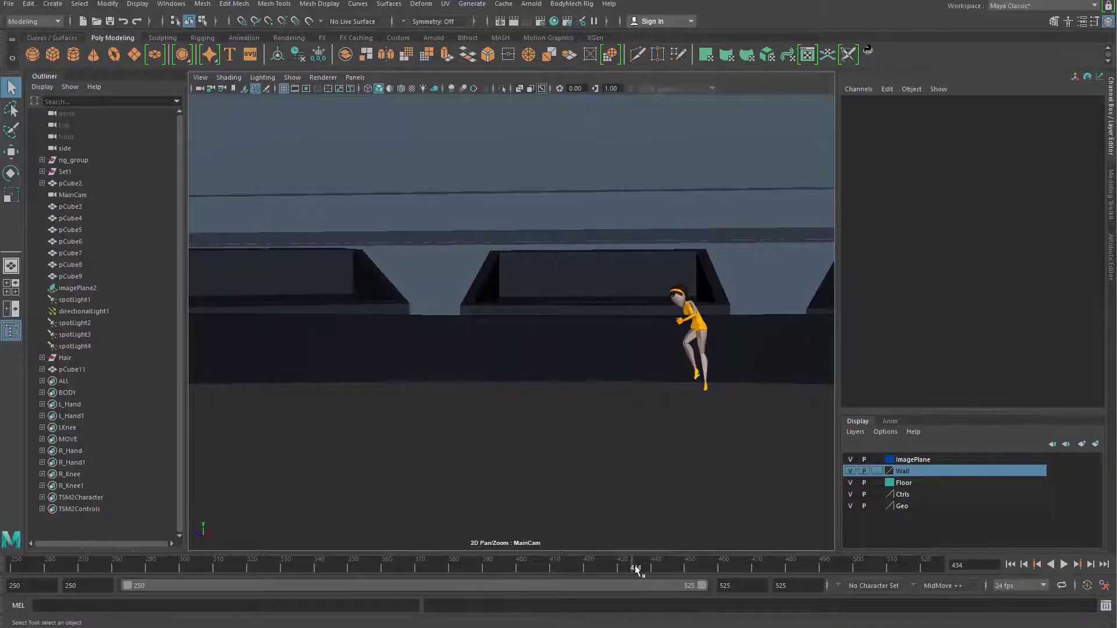
left_click_drag(636, 571, 19, 563)
Merge the MidMove, Move and BaseAnimation animation layers into a single layer
left_click(889, 421)
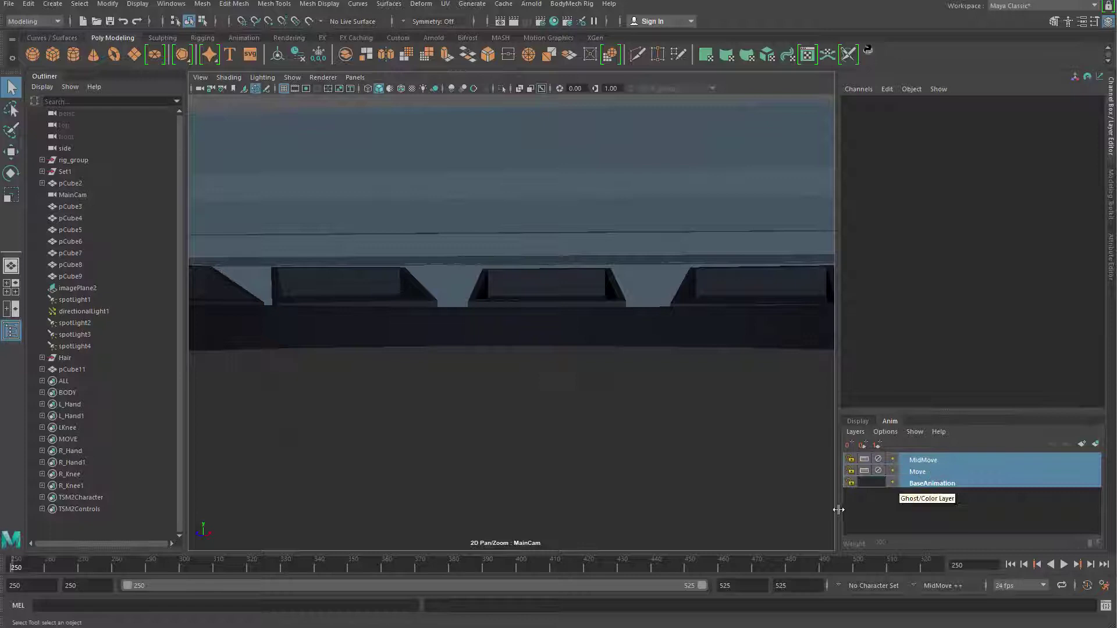
left_click(969, 585)
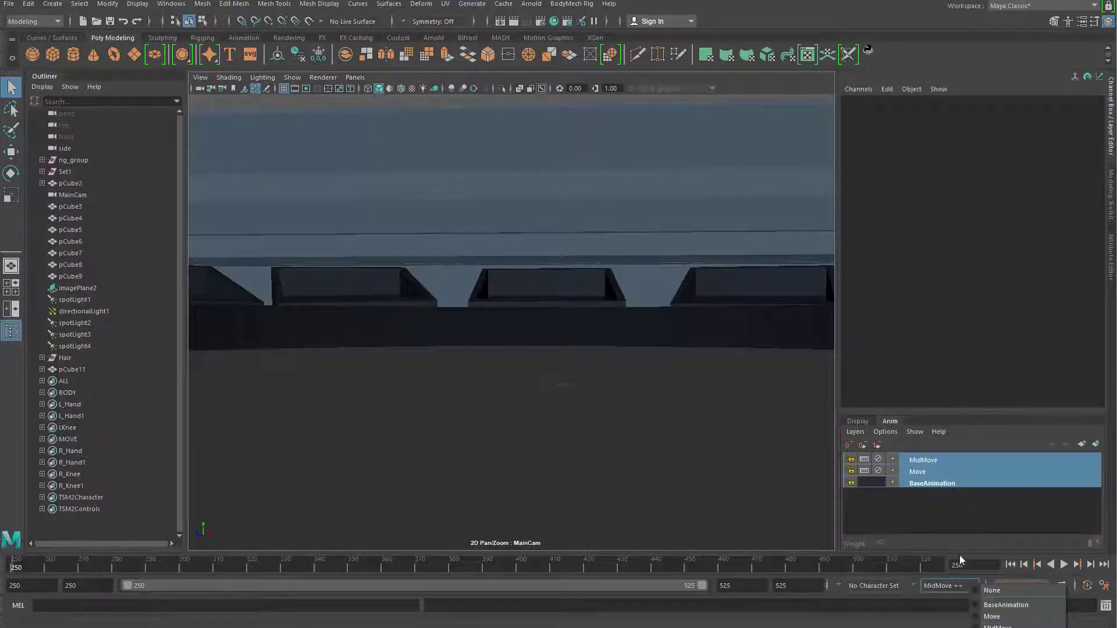
left_click(954, 514)
left_click(923, 460)
left_click(926, 483, "shift")
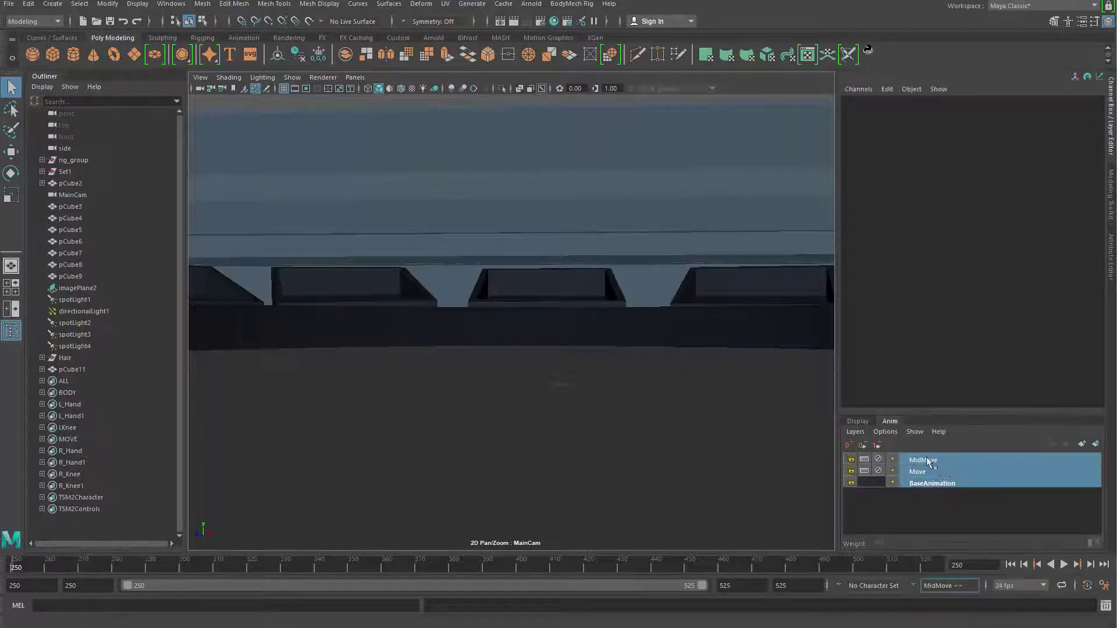
right_click(925, 457)
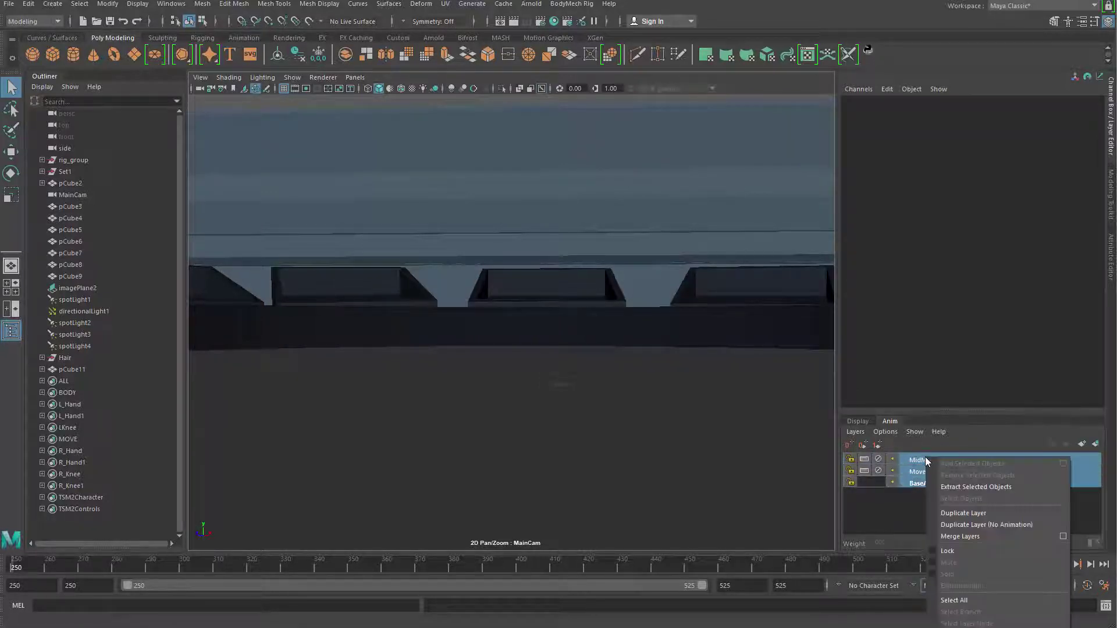
left_click(965, 536)
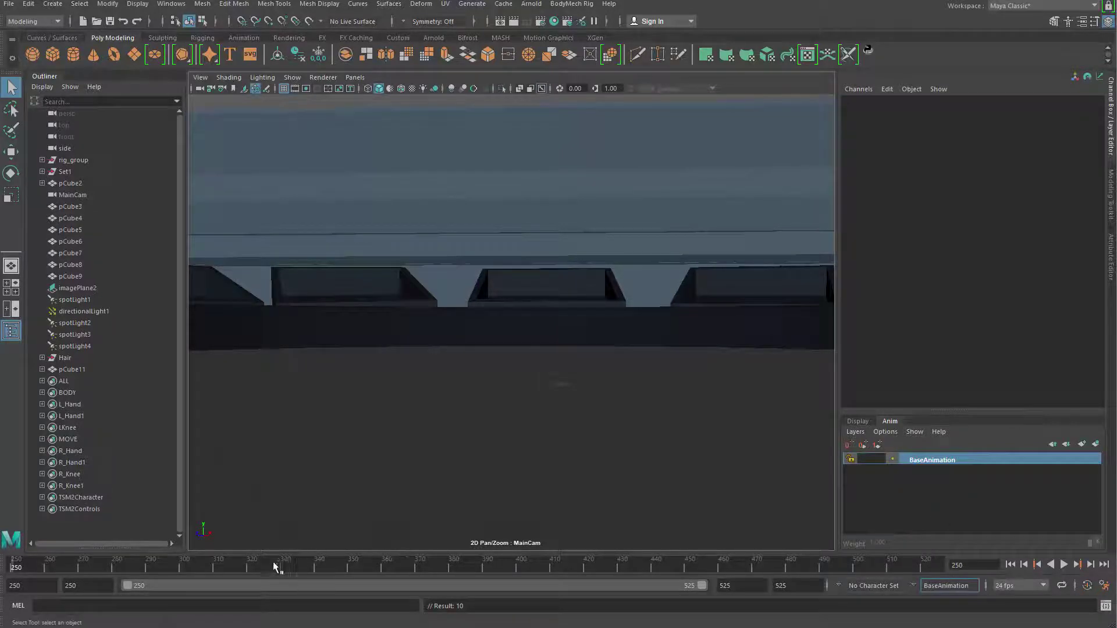
Go to frame 286 and try selecting the character's hair, torso and leg meshes individually
left_click_drag(271, 565, 137, 579)
left_click(581, 274)
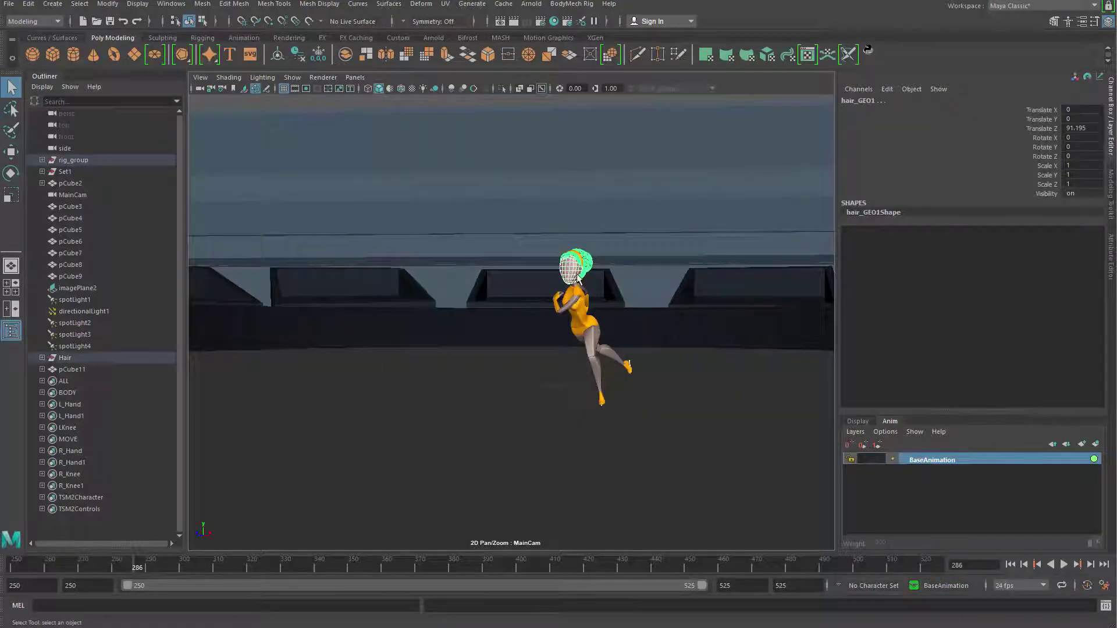
left_click(579, 298)
left_click(595, 348)
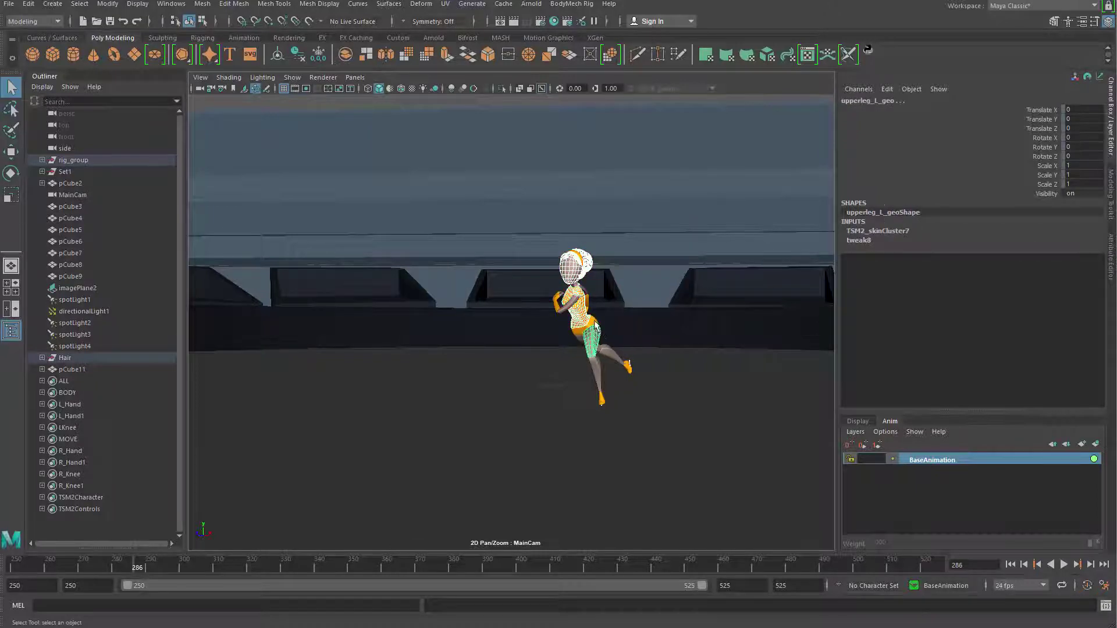
left_click(596, 369)
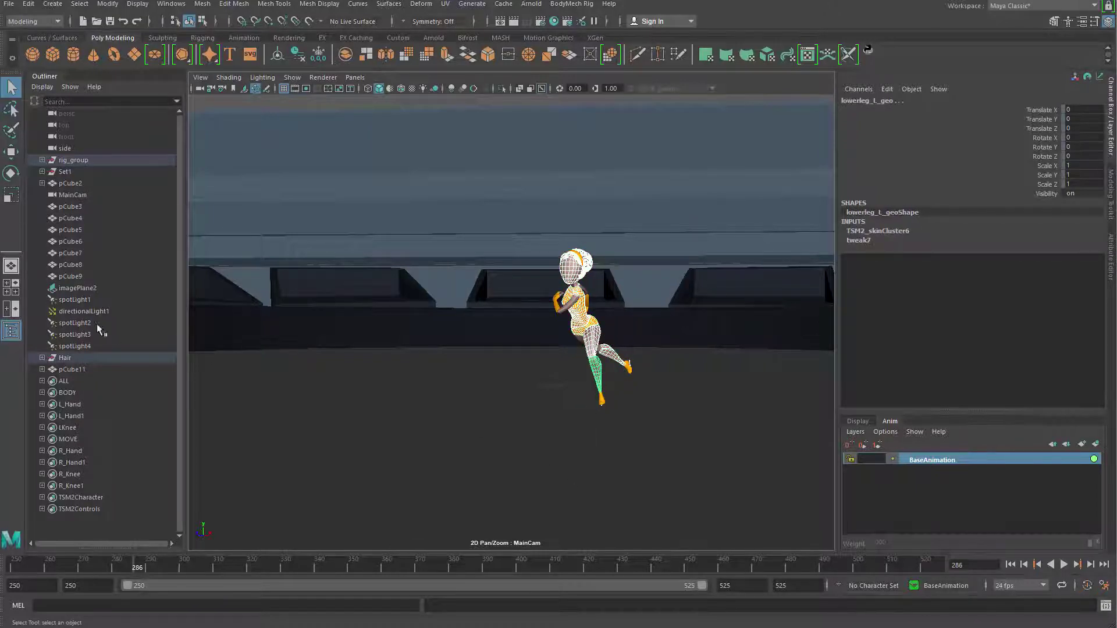
Combine geo_group from rig_group and the Hair group into one mesh, and check its motion up to frame 296
left_click(42, 160)
left_click(85, 173)
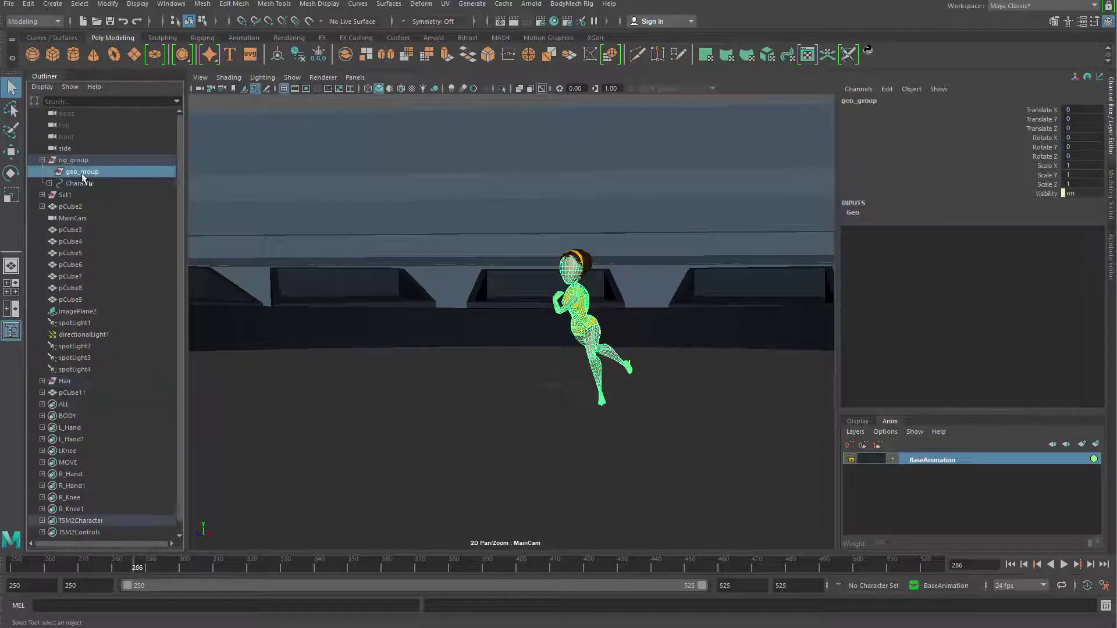
left_click(89, 381, "ctrl")
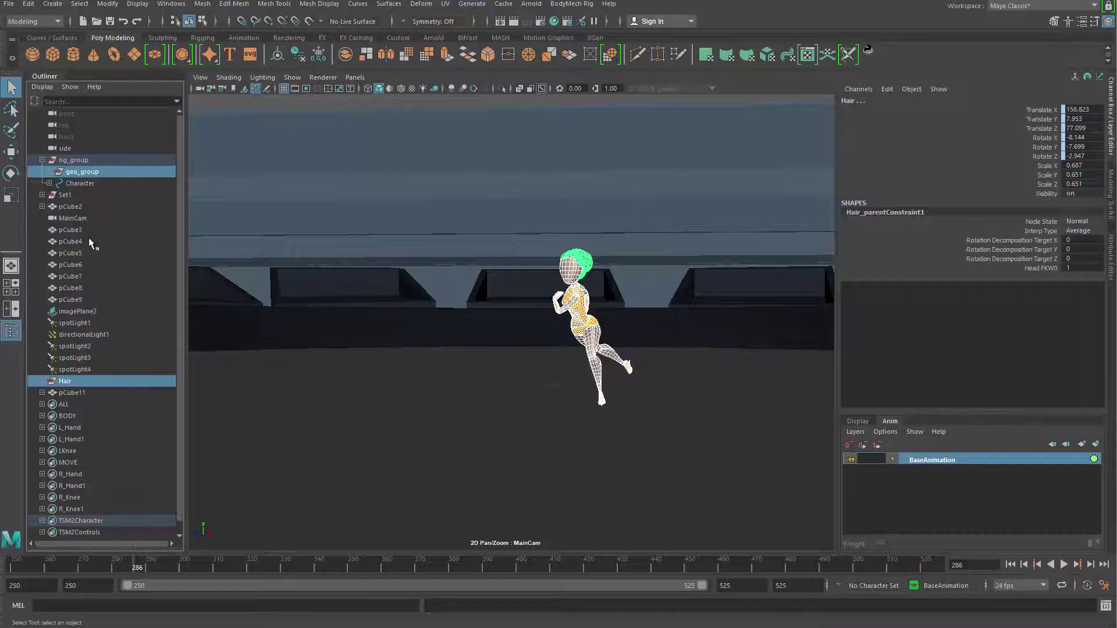
right_click(527, 191, "shift")
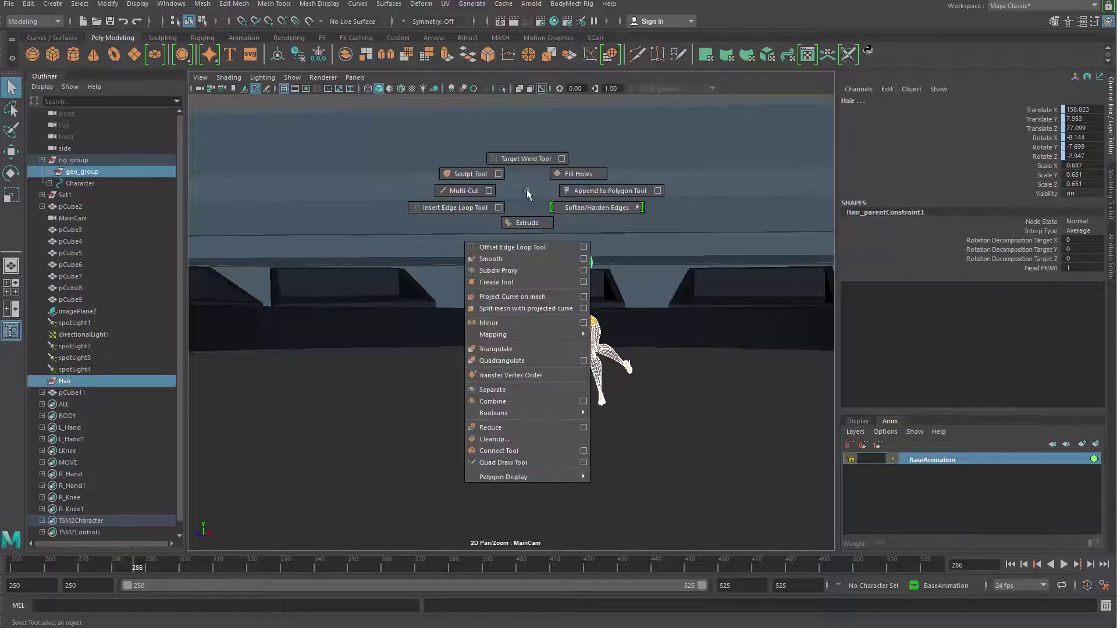
left_click(526, 396)
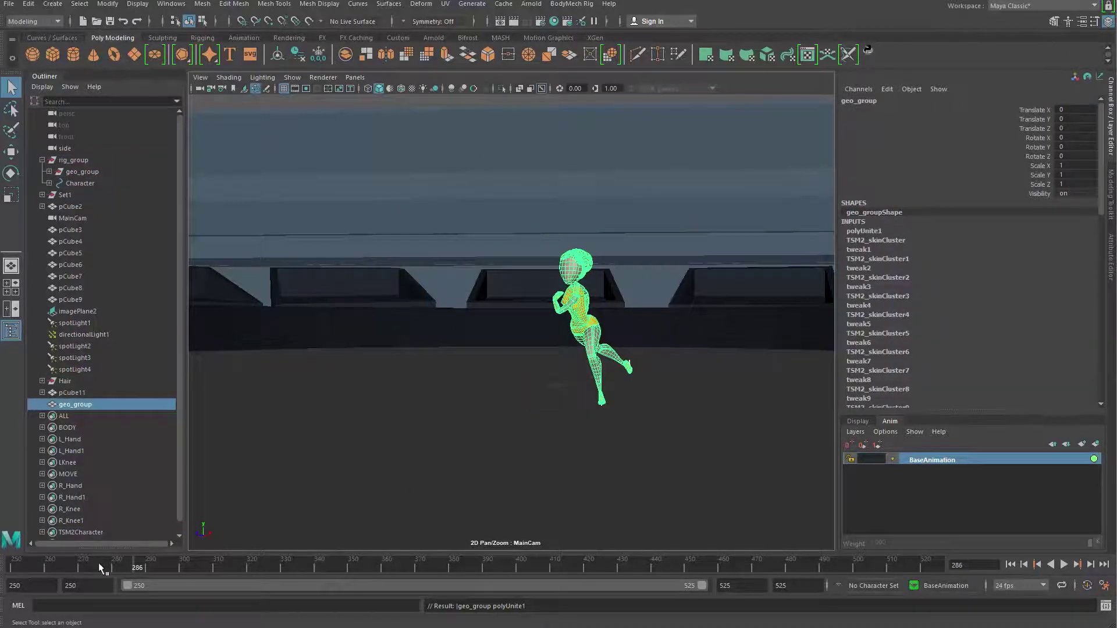
left_click_drag(139, 566, 171, 564)
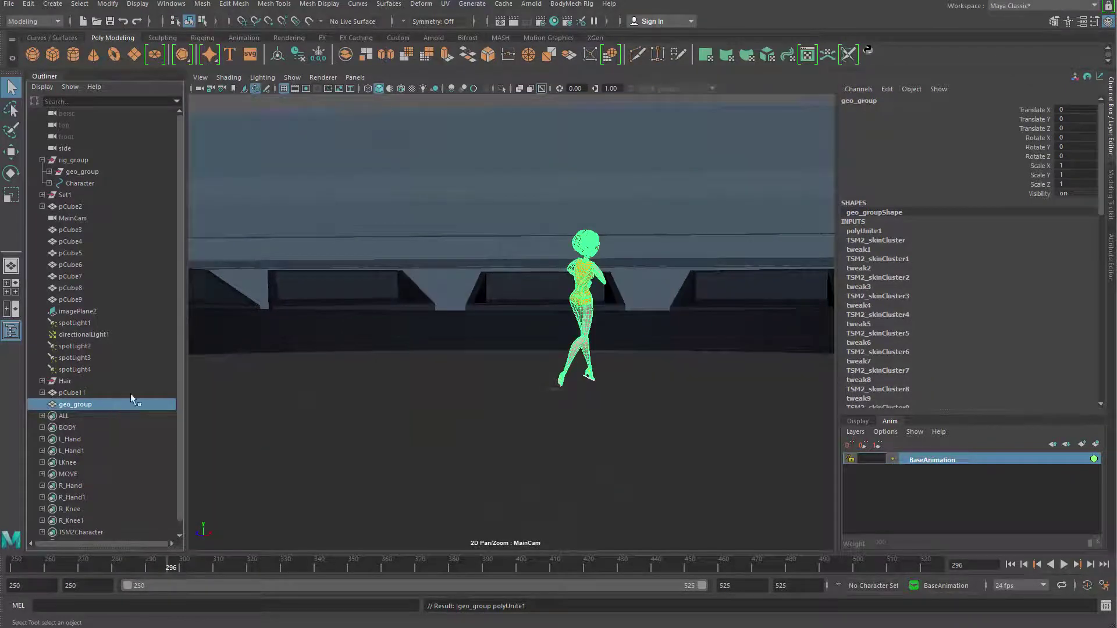
Set up an Alembic export of the combined mesh to the Downloads folder with the file name DancingGirl
left_click(504, 5)
mouse_move(535, 27)
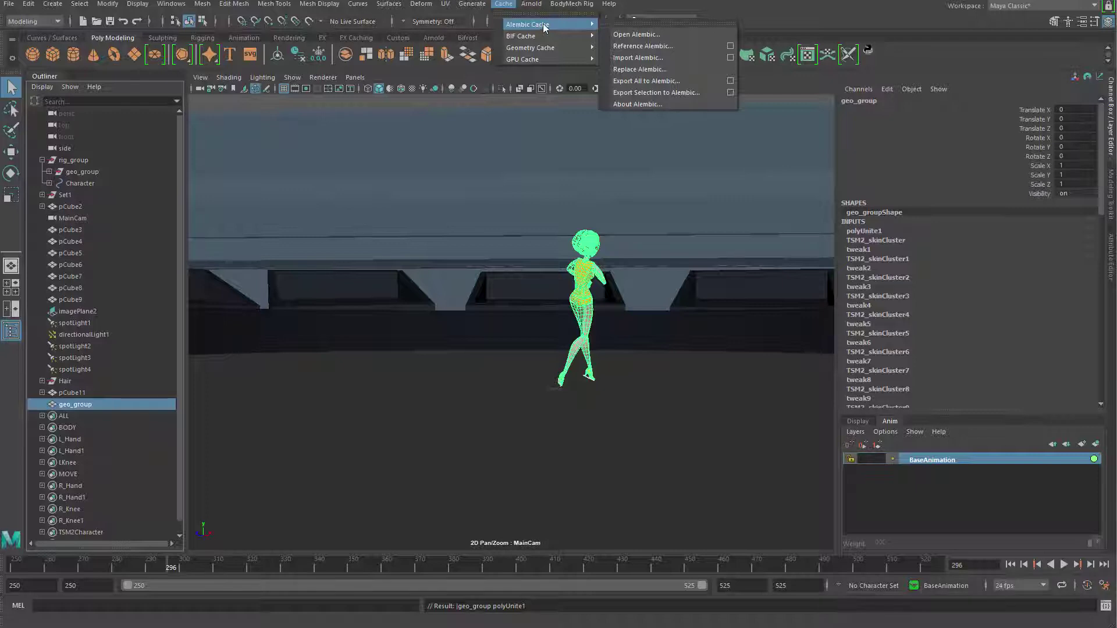
left_click(666, 93)
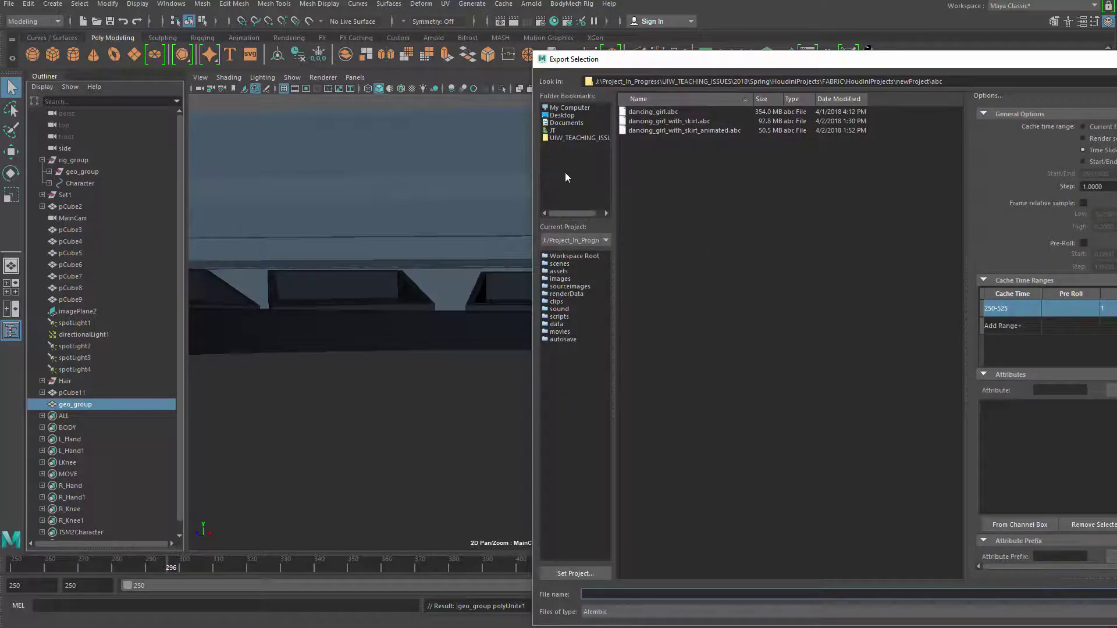
left_click(566, 116)
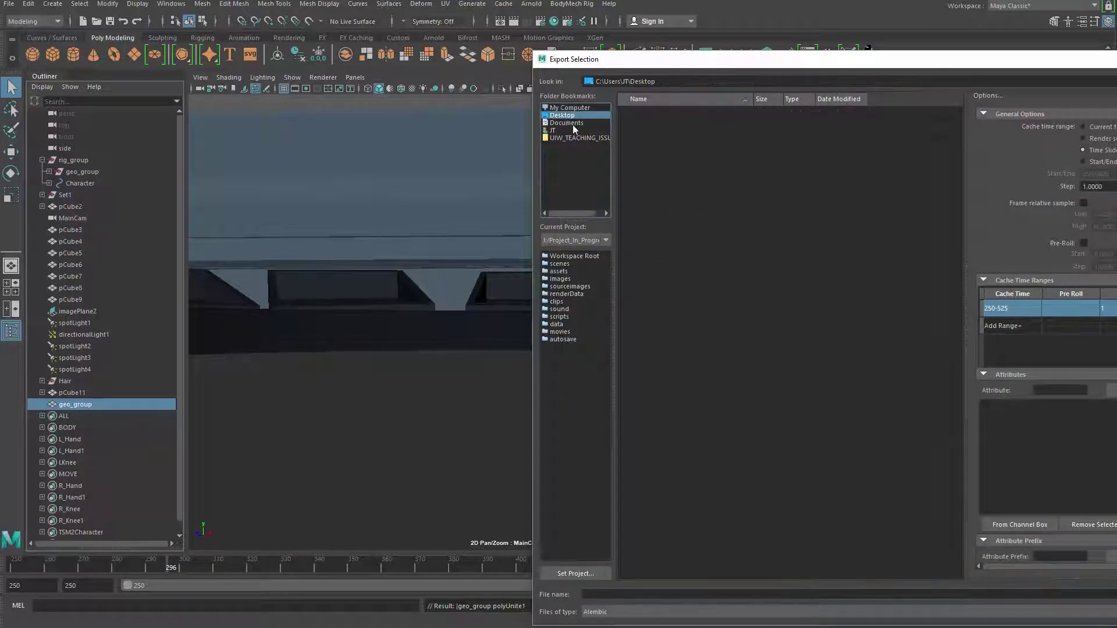
left_click(566, 130)
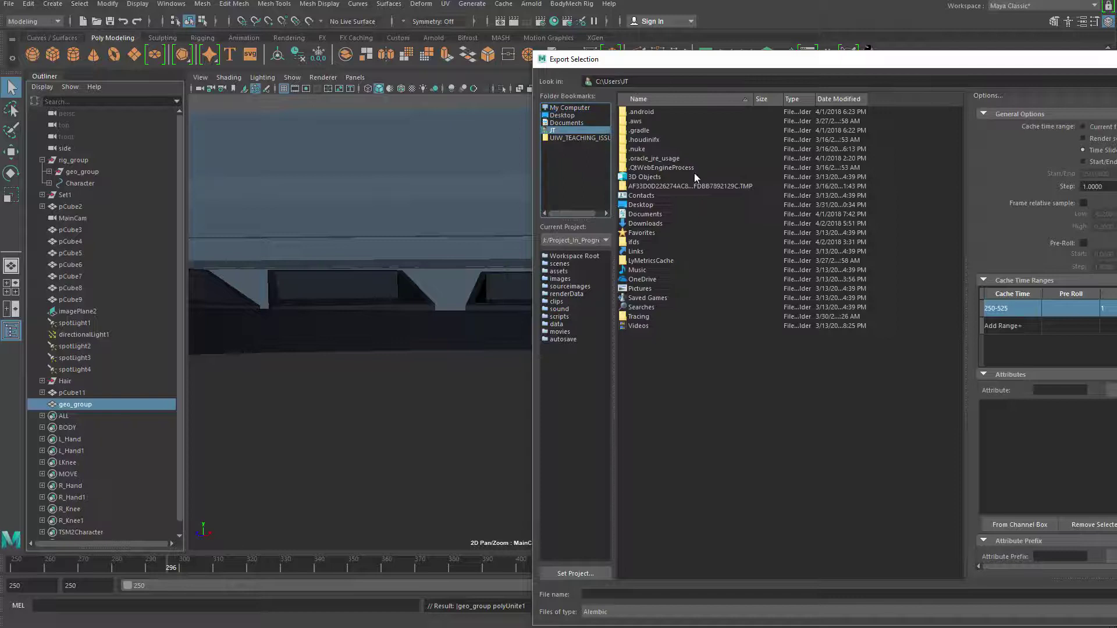
double_click(663, 223)
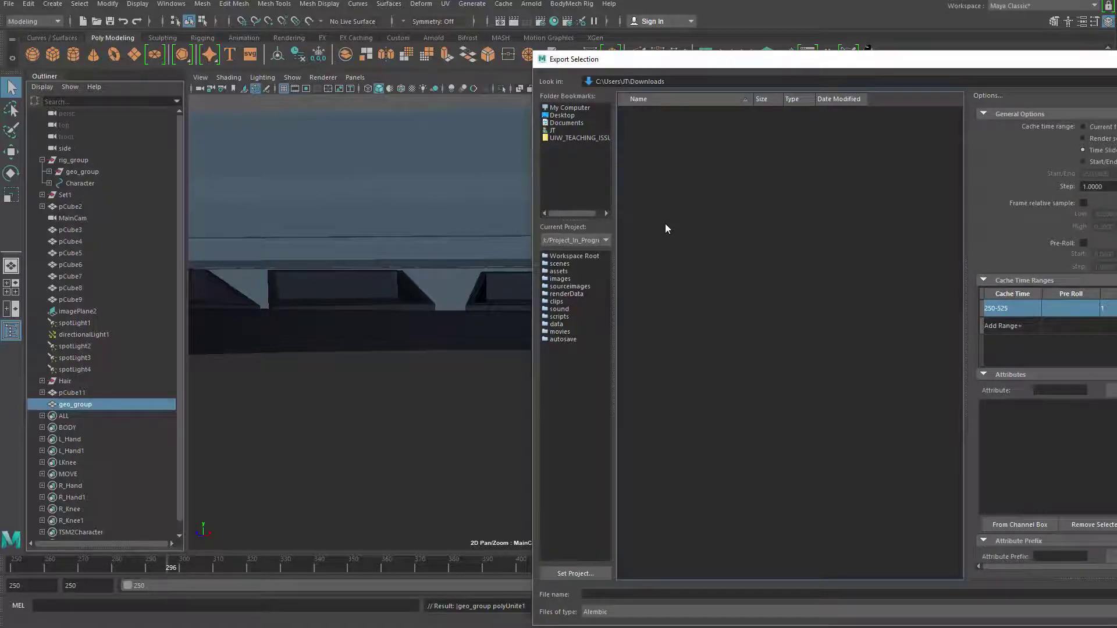
left_click(668, 594)
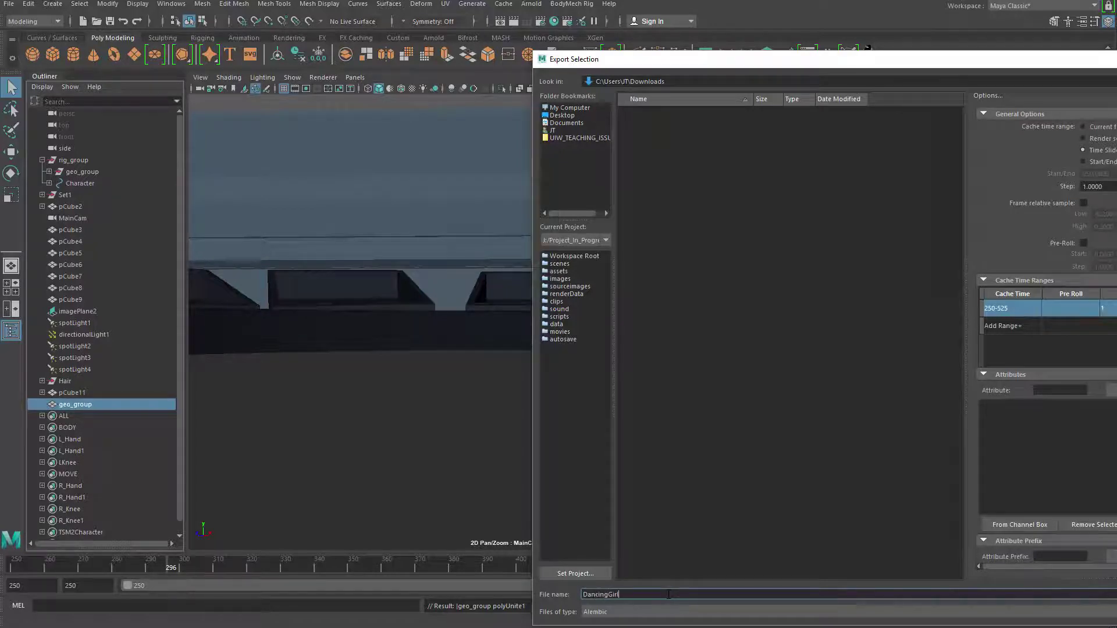
Review the cache options and export the selection over the Time Slider range
left_click_drag(831, 65, 489, 46)
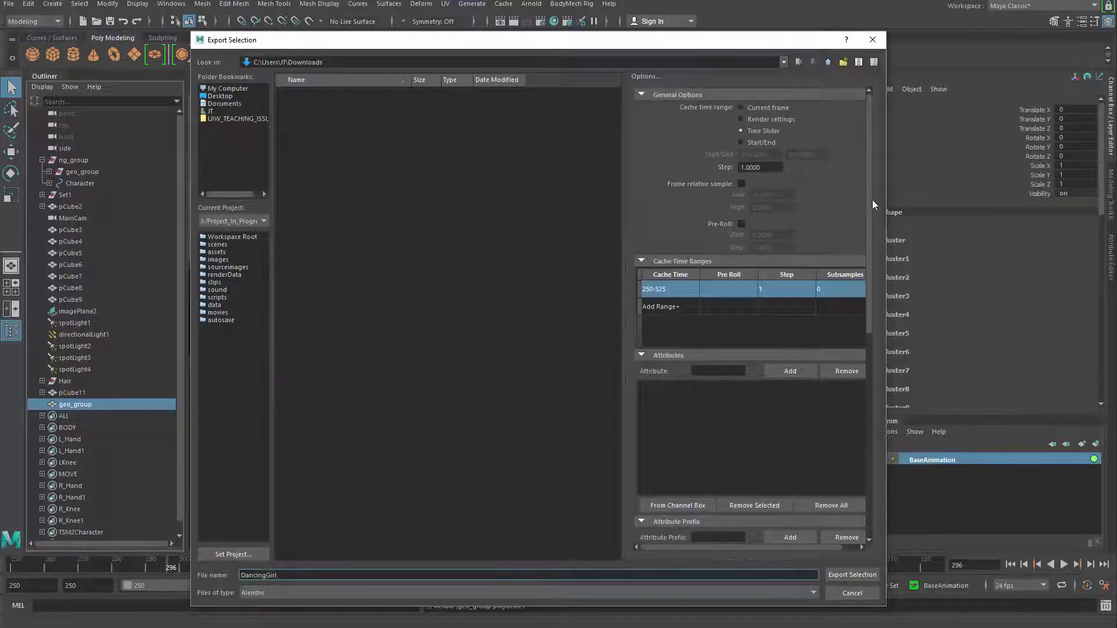
left_click_drag(872, 207, 858, 156)
left_click_drag(571, 43, 627, 13)
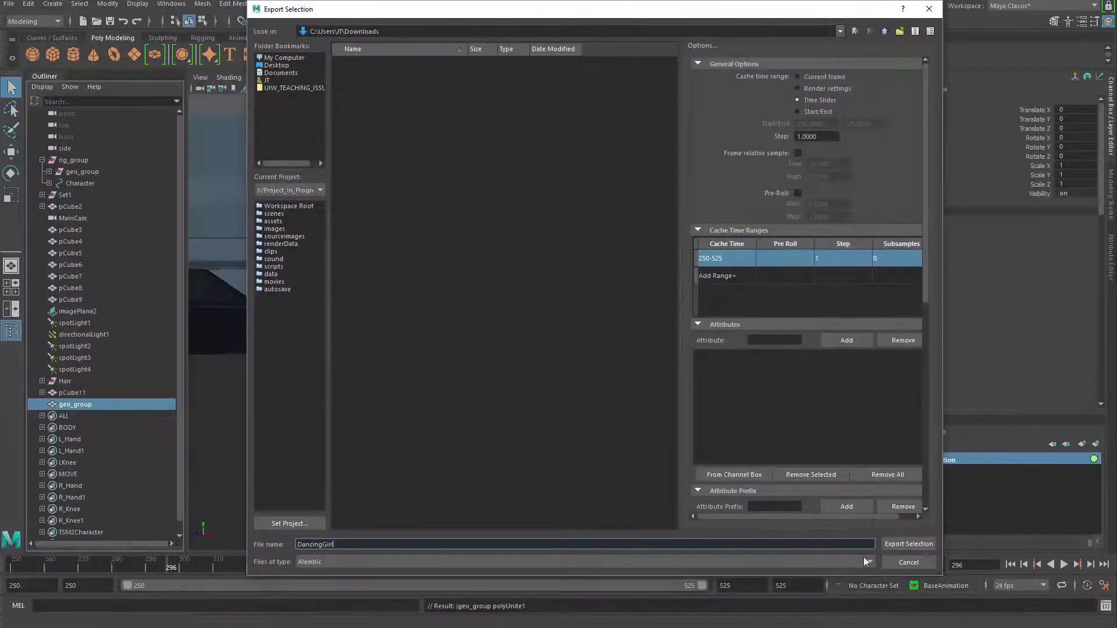
left_click(908, 545)
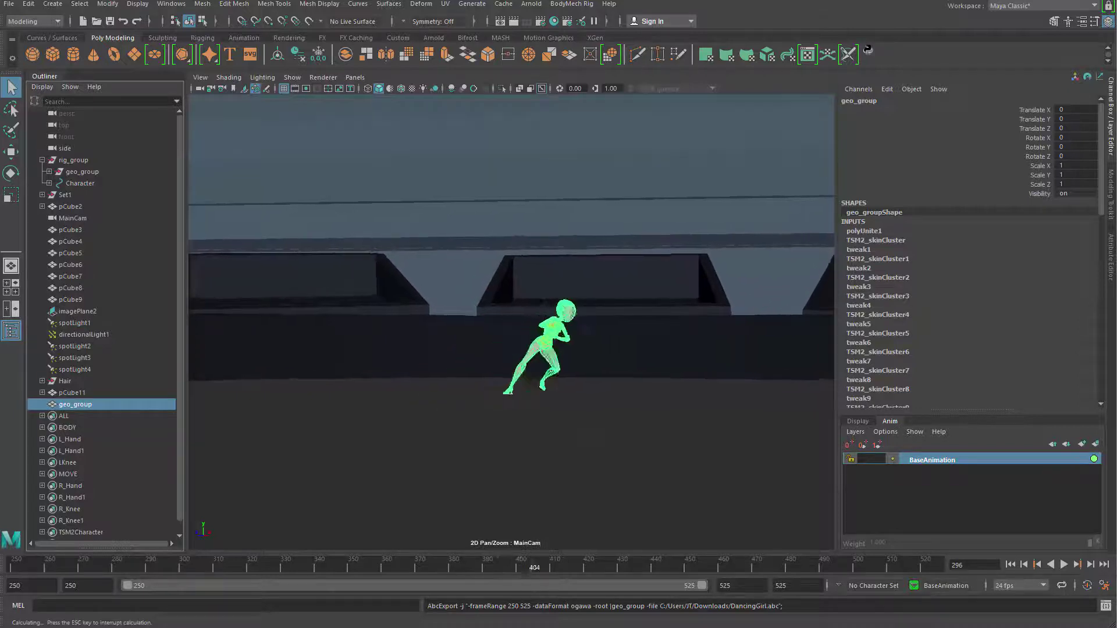
left_click_drag(650, 396, 644, 384, "alt")
left_click_drag(667, 306, 441, 341, "alt")
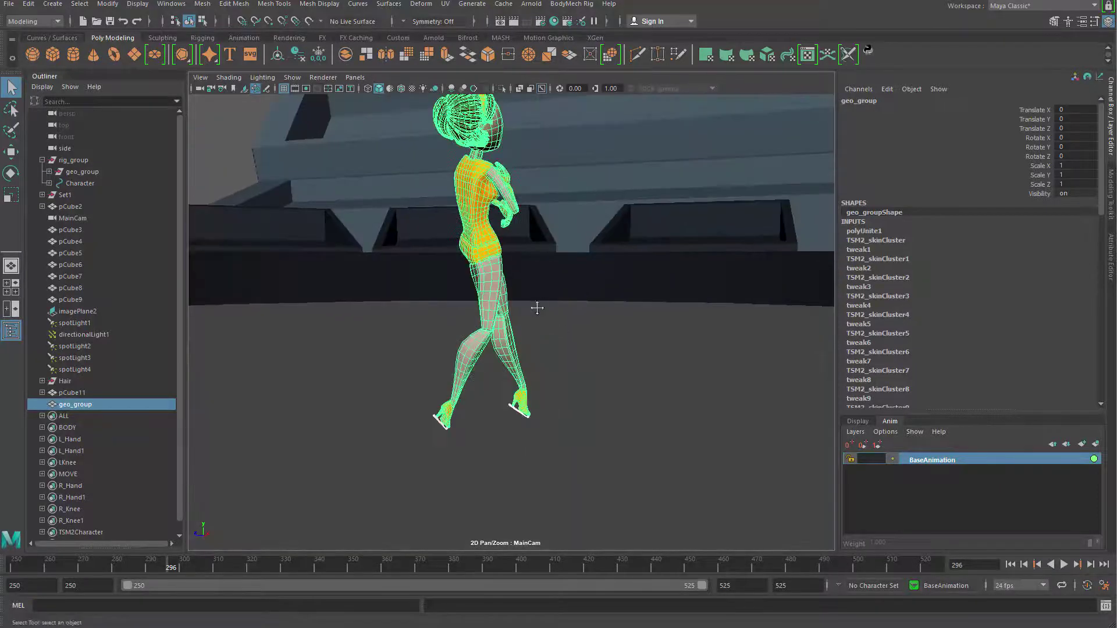
middle_click_drag(536, 316, 537, 367, "alt")
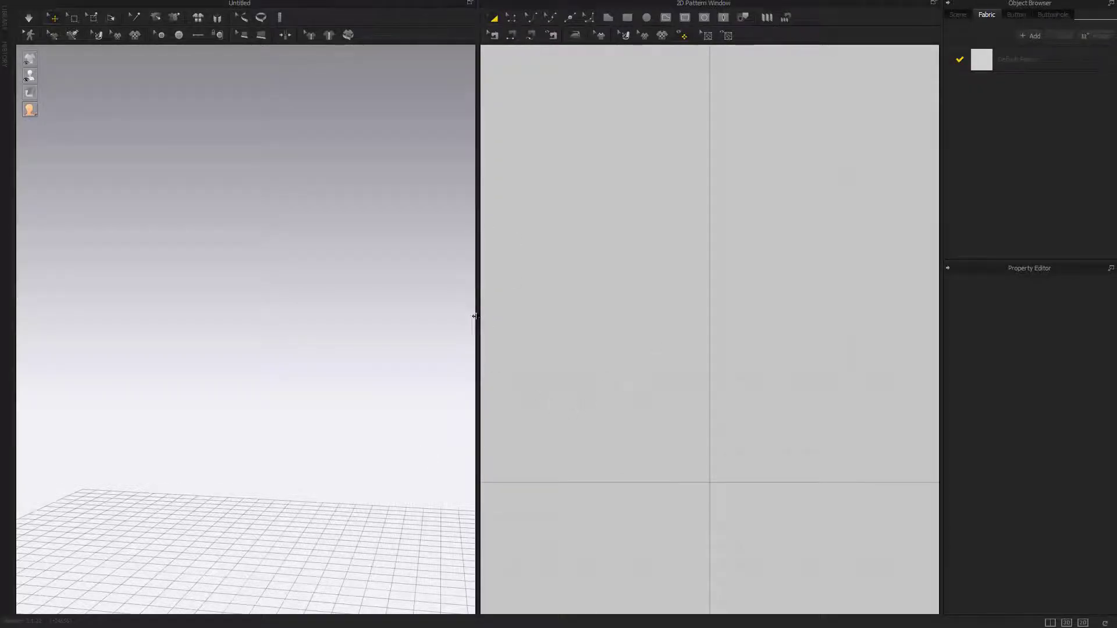
Switch to Marvelous Designer, widen the 3D window slightly, and examine the empty grid from different angles and distances
left_click_drag(475, 316, 502, 315)
left_click_drag(311, 368, 374, 401, "alt")
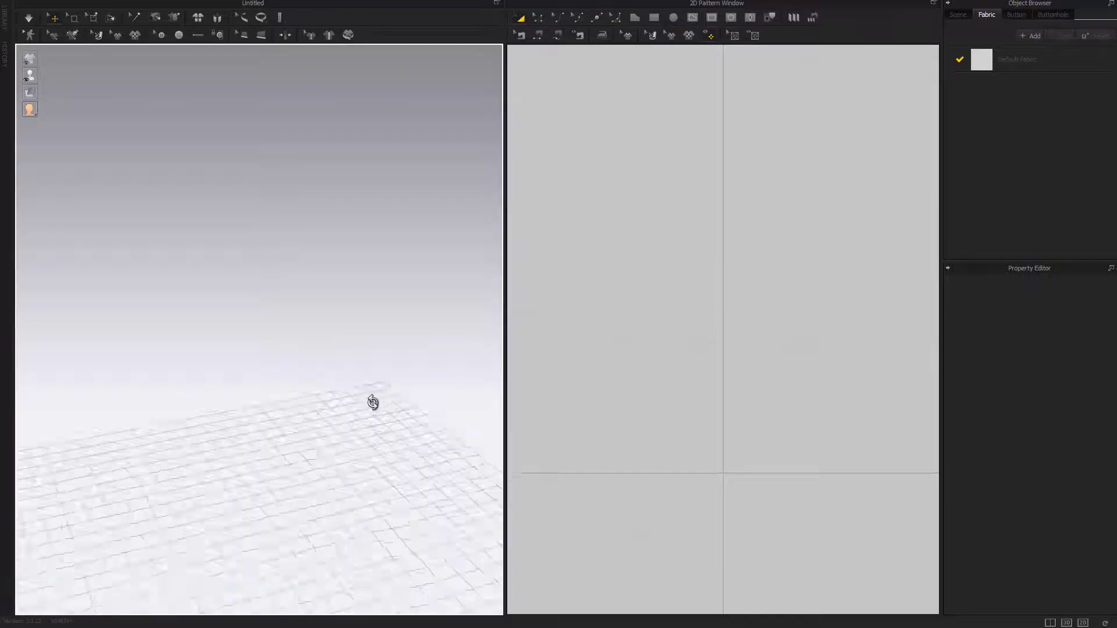
right_click_drag(374, 402, 283, 392, "alt")
middle_click_drag(284, 391, 281, 315, "alt")
scroll(314, 338, "up", 3)
scroll(339, 349, "down", 2)
scroll(320, 327, "up", 3)
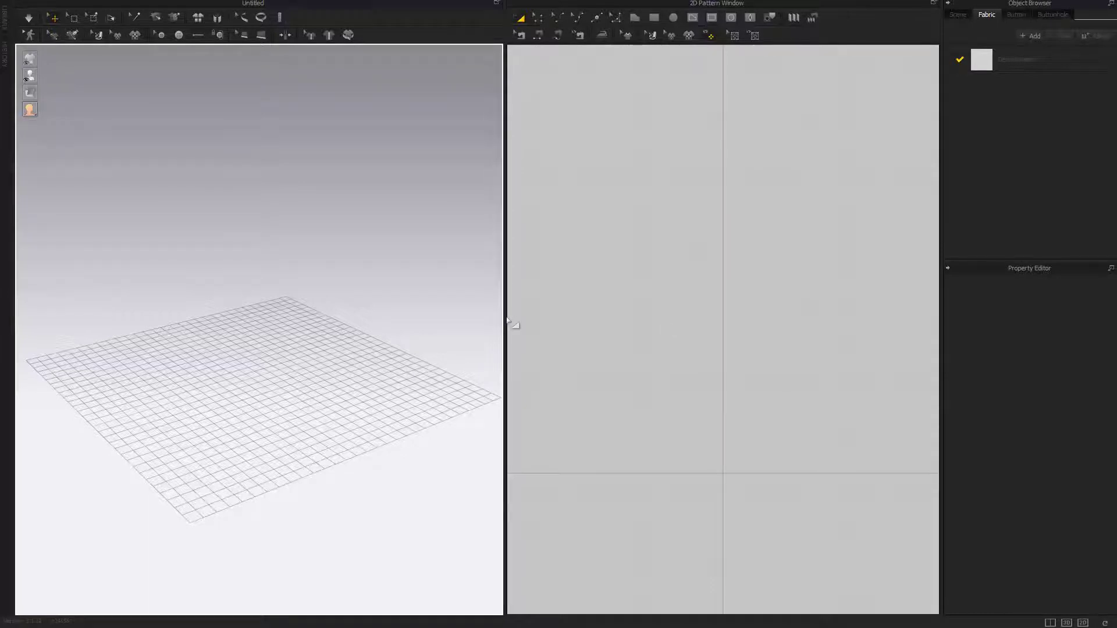
left_click_drag(504, 315, 514, 335)
right_click_drag(239, 397, 279, 386)
scroll(278, 384, "down", 1)
scroll(279, 384, "up", 1)
middle_click_drag(282, 367, 281, 356)
scroll(271, 355, "down", 2)
scroll(262, 354, "up", 1)
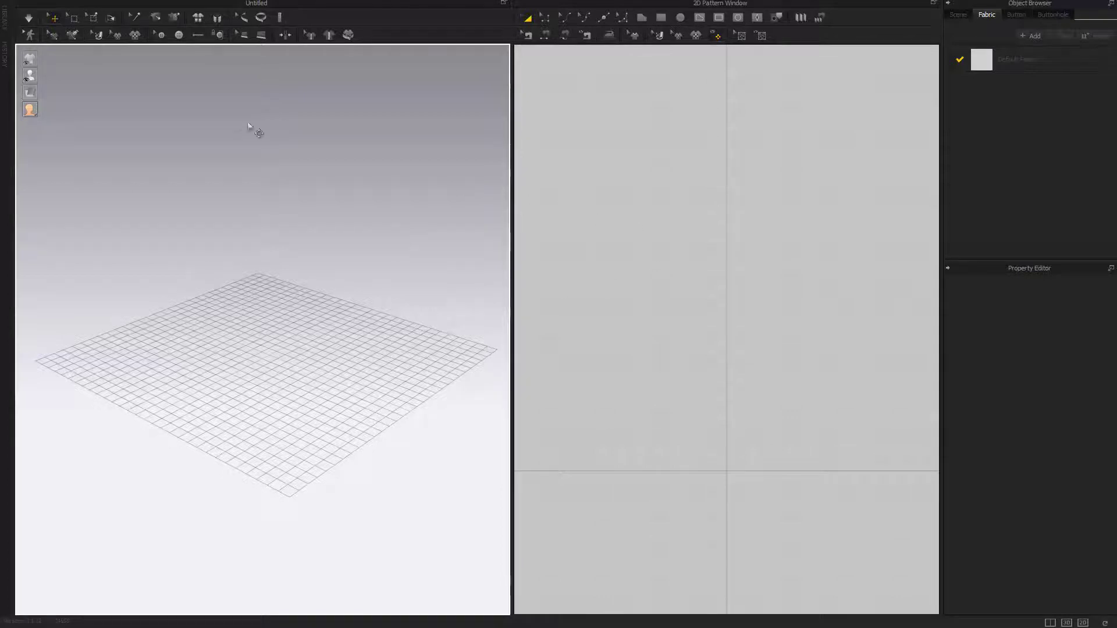
Import the DancingGirl Alembic file from Downloads at 24 FPS with the cm (DAZ Studio) scale
left_click(58, 1)
mouse_move(106, 85)
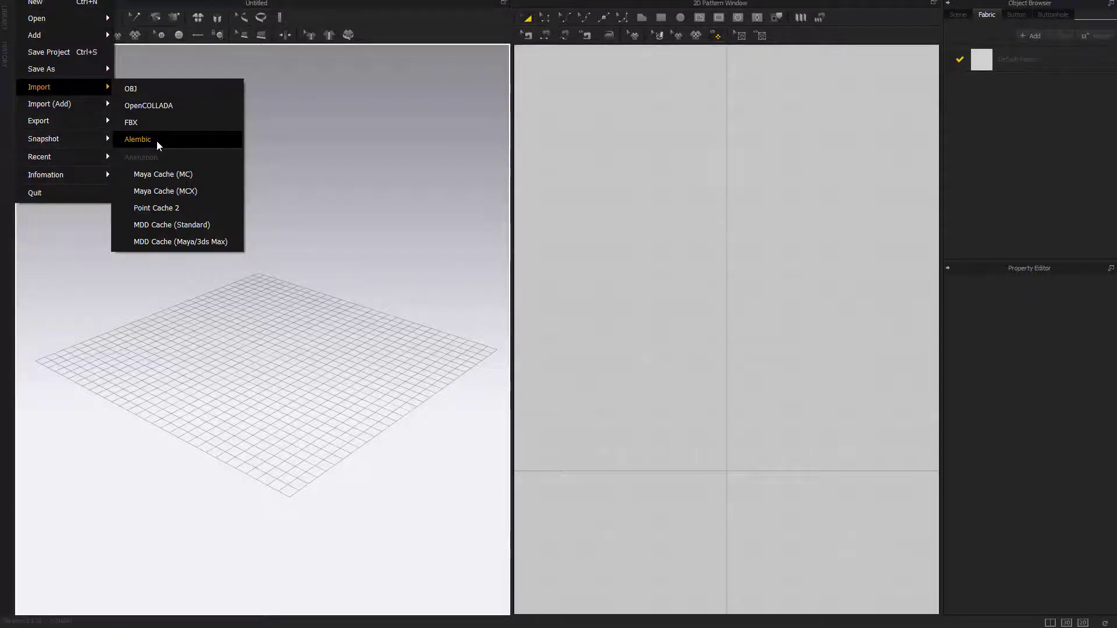
left_click(160, 141)
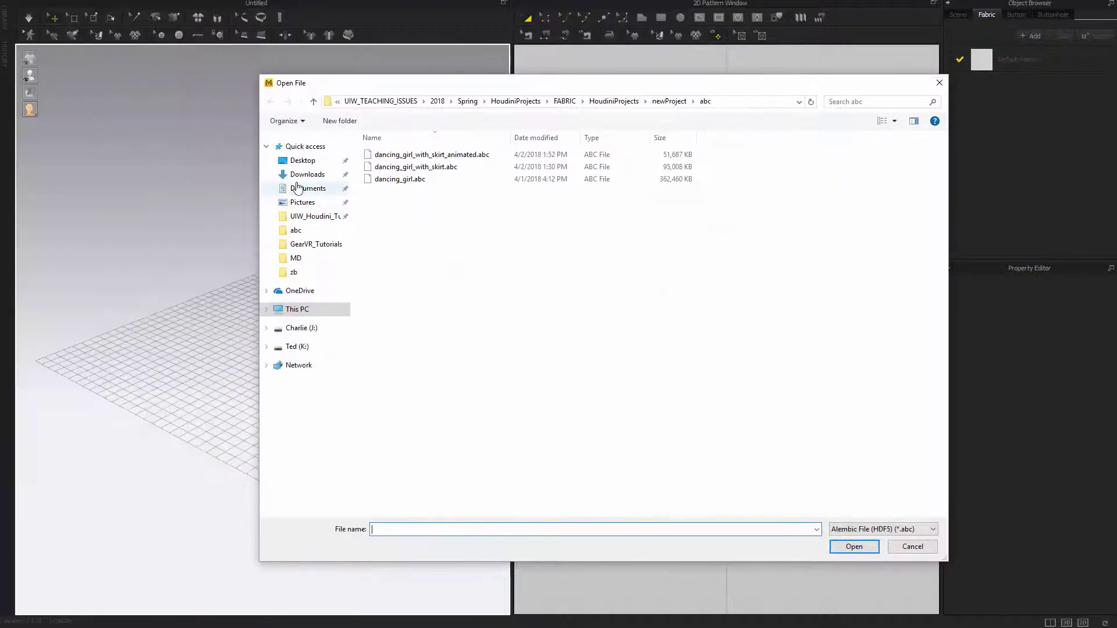
left_click(307, 173)
left_click(393, 173)
double_click(395, 177)
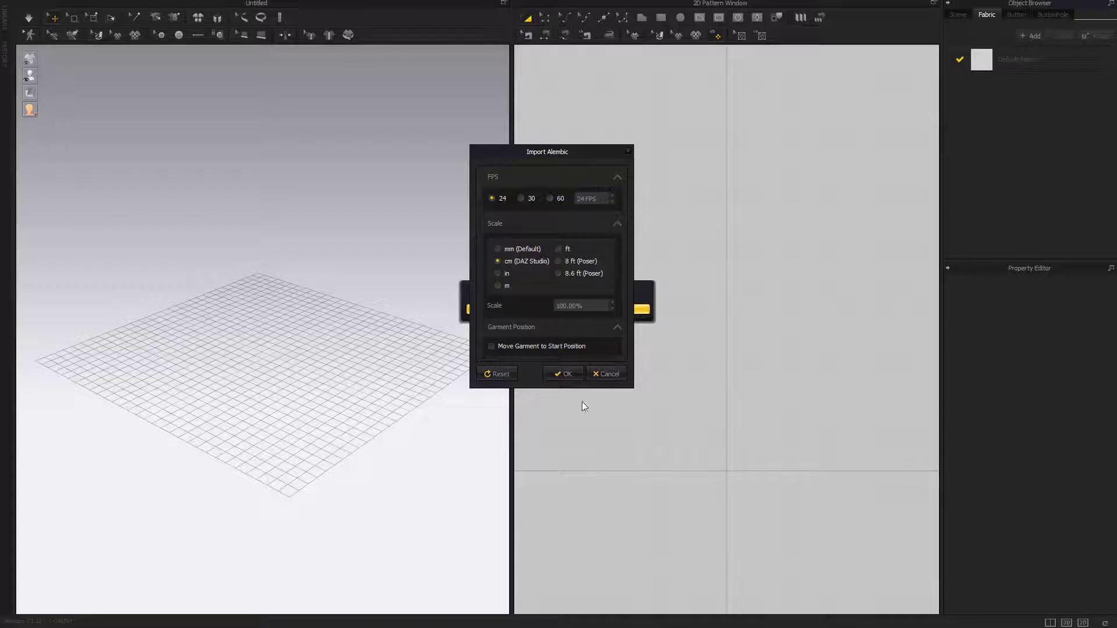
left_click(565, 376)
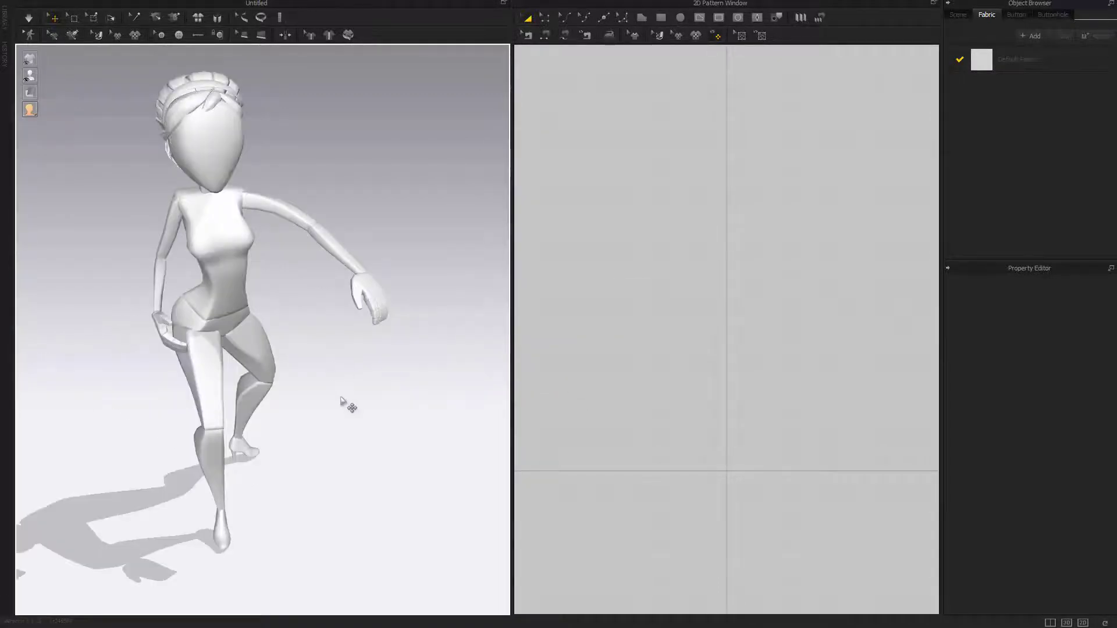
Examine the imported character's full figure from several angles in the 3D window
right_click_drag(348, 407, 115, 374)
scroll(126, 388, "down", 5)
scroll(219, 387, "up", 5)
scroll(199, 395, "down", 2)
mouse_move(219, 386)
right_mouse_down()
mouse_move(199, 395)
mouse_move(304, 386)
mouse_move(145, 407)
mouse_move(200, 393)
mouse_move(219, 429)
mouse_move(202, 399)
right_mouse_up()
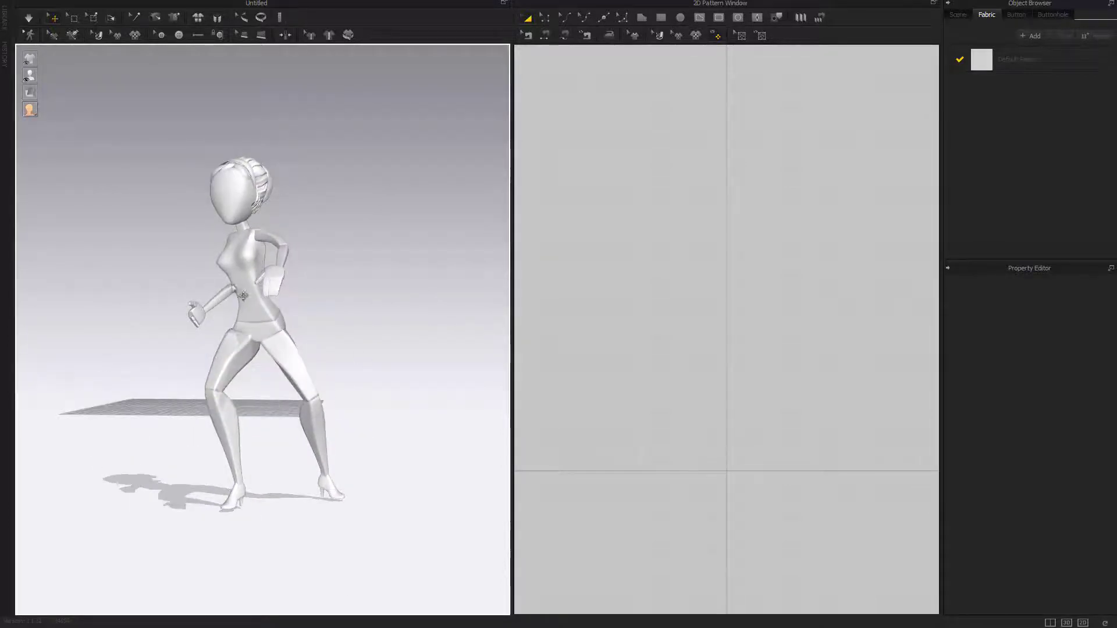
Check the Maya preset for the view controls in the user settings
left_click(389, 0)
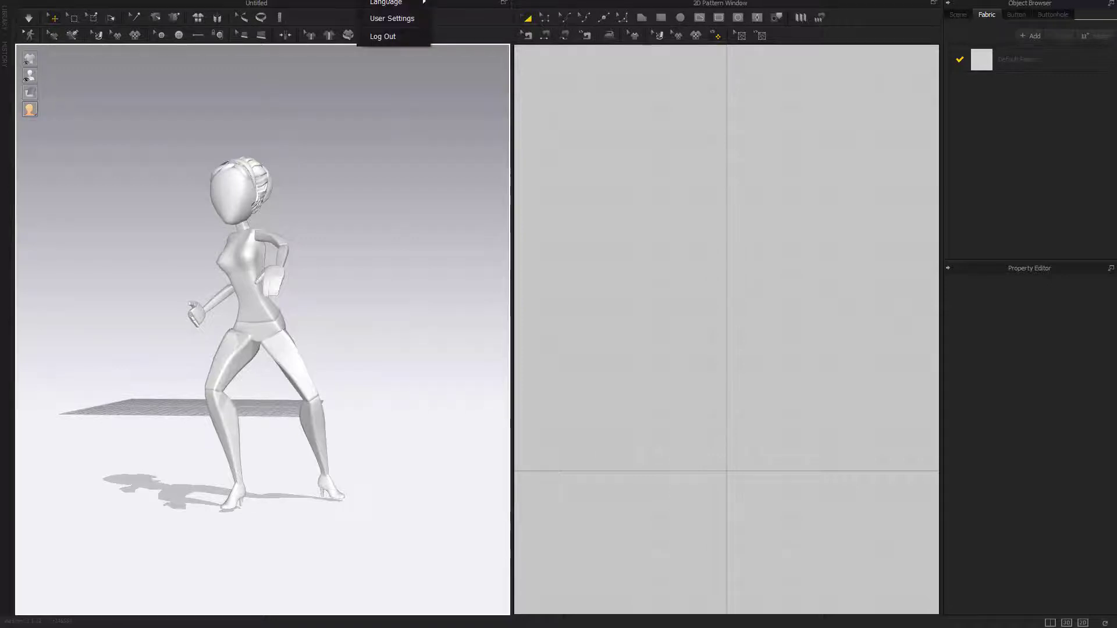
left_click(391, 18)
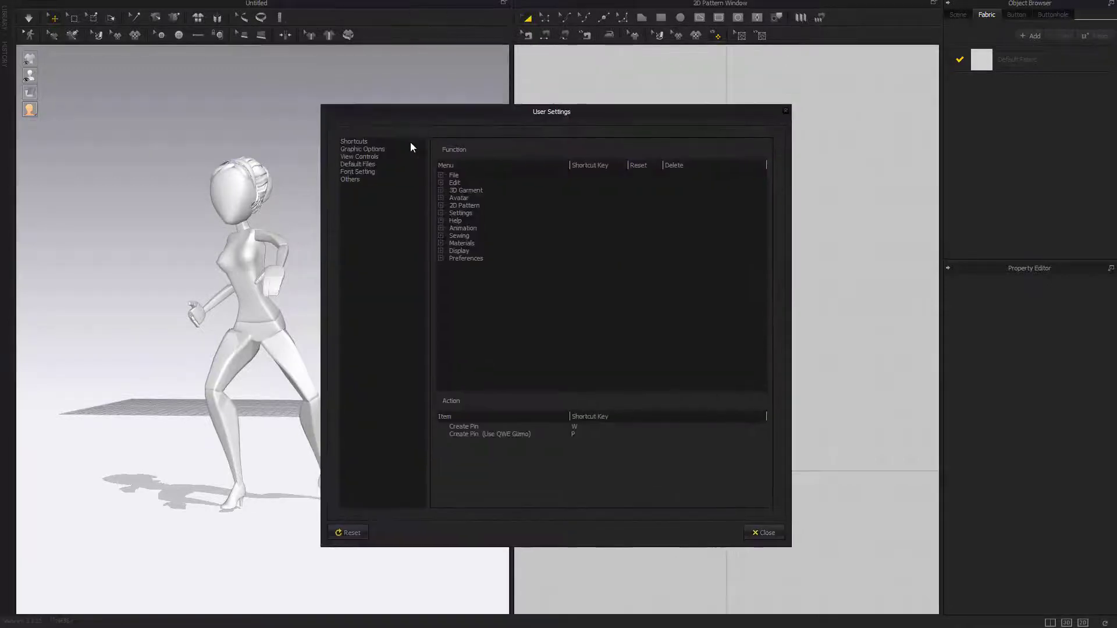
left_click(362, 157)
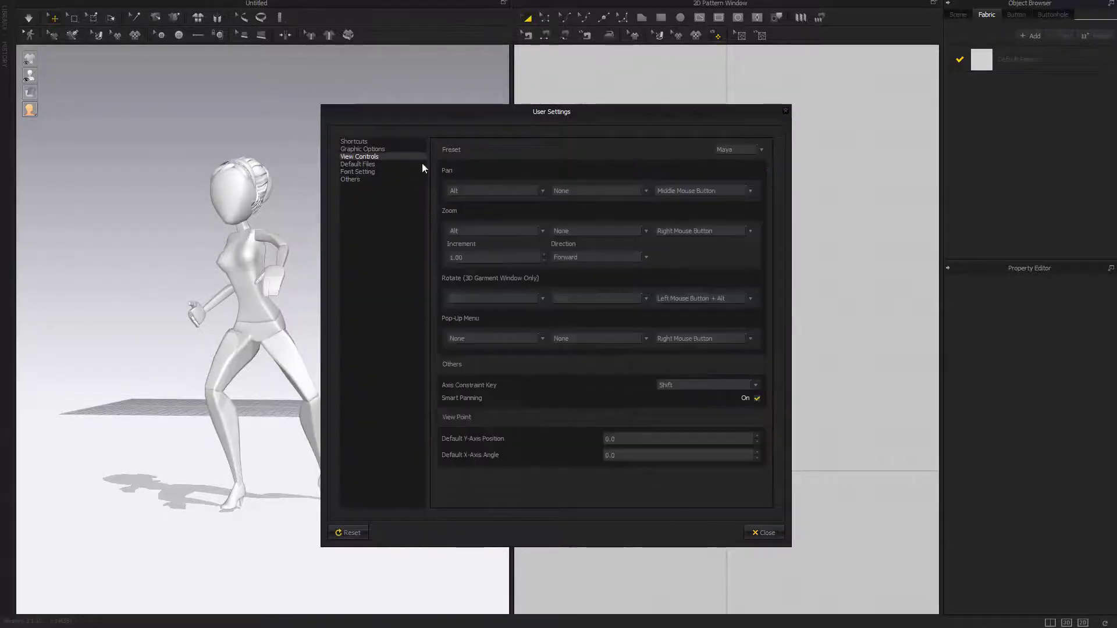
left_click(755, 153)
left_click(735, 150)
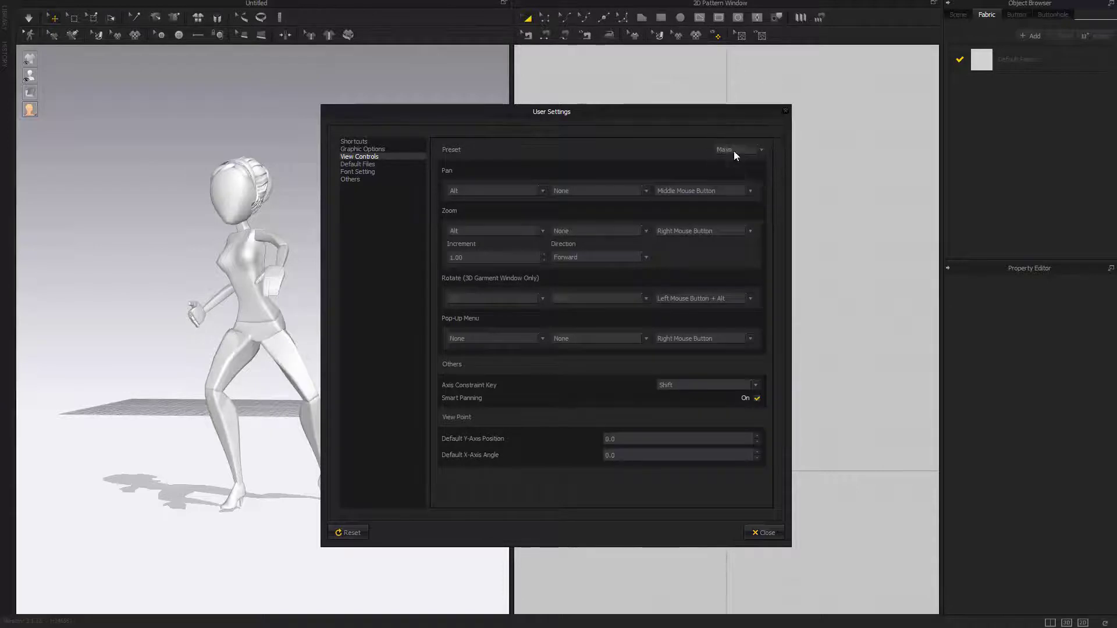
left_click(786, 110)
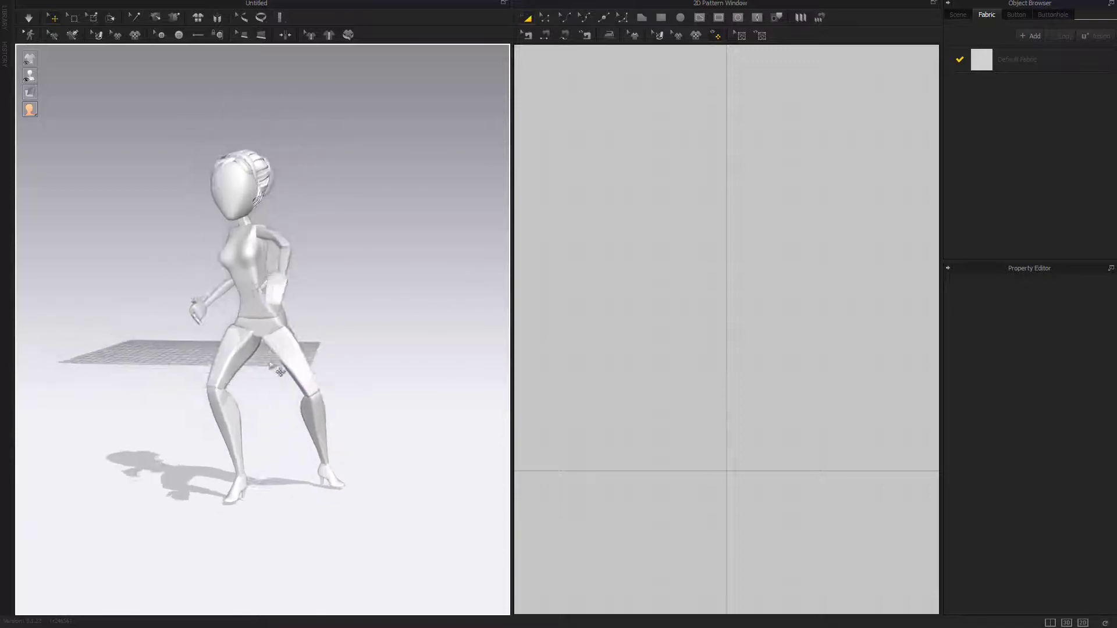
Examine the character from several angles and distances and look over the empty 2D Pattern Window
right_click_drag(293, 336, 294, 334)
mouse_move(671, 353)
middle_mouse_down()
mouse_move(746, 273)
mouse_move(643, 364)
mouse_move(658, 363)
middle_mouse_up()
scroll(726, 380, "up", 5)
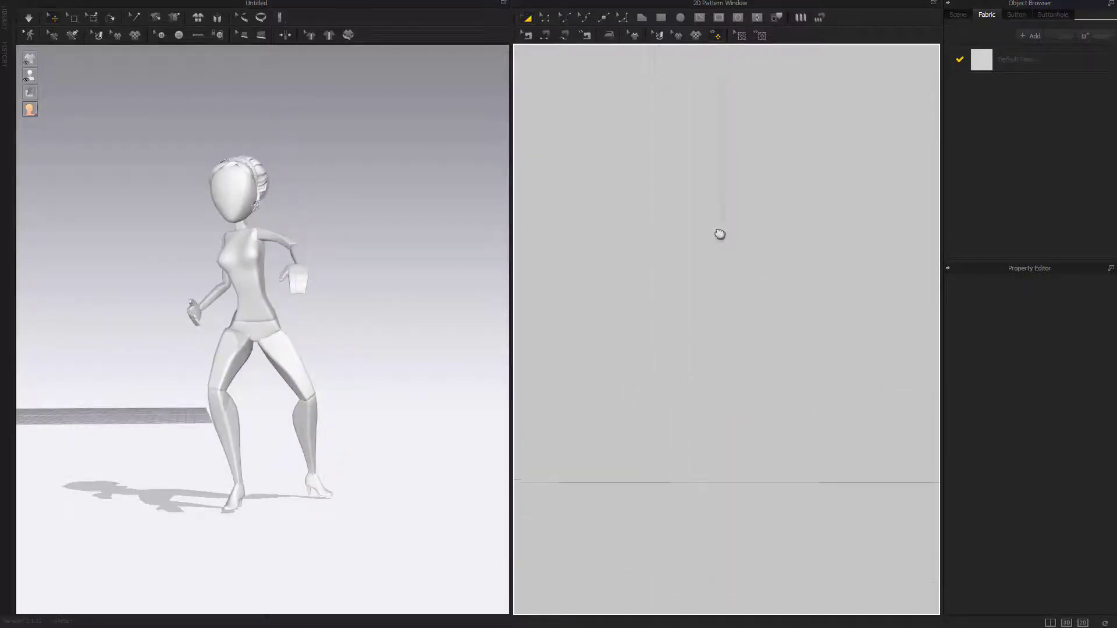
middle_click_drag(703, 242, 698, 246)
right_click_drag(275, 244, 282, 266)
scroll(283, 267, "up", 1)
scroll(282, 267, "up", 3)
scroll(306, 274, "down", 1)
middle_click_drag(310, 238, 317, 230)
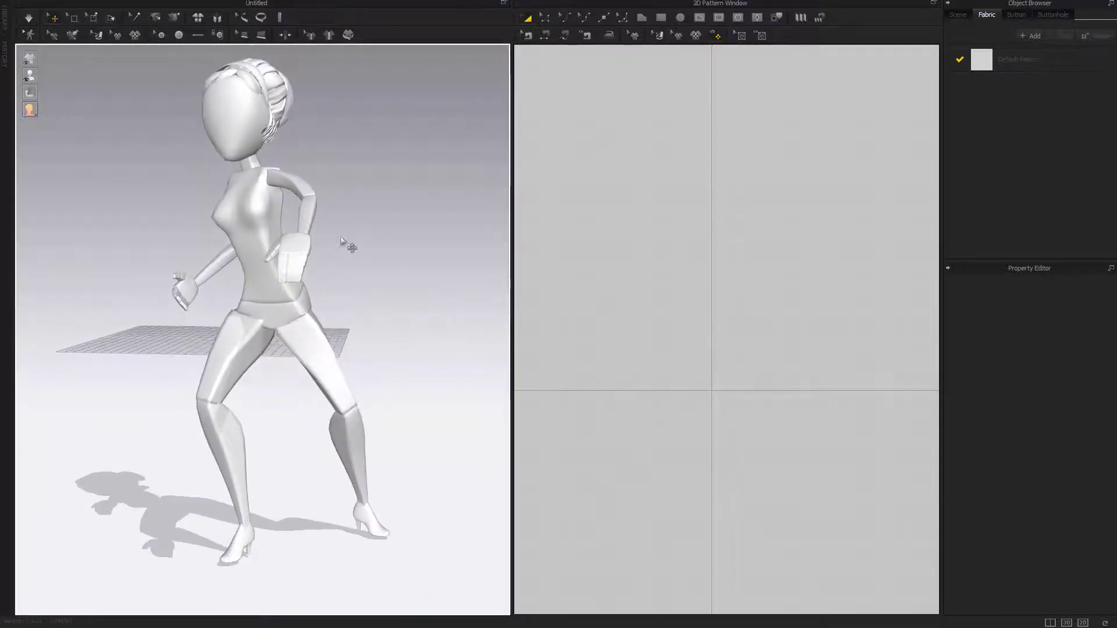
right_click_drag(194, 306, 245, 308)
right_click_drag(372, 331, 365, 331)
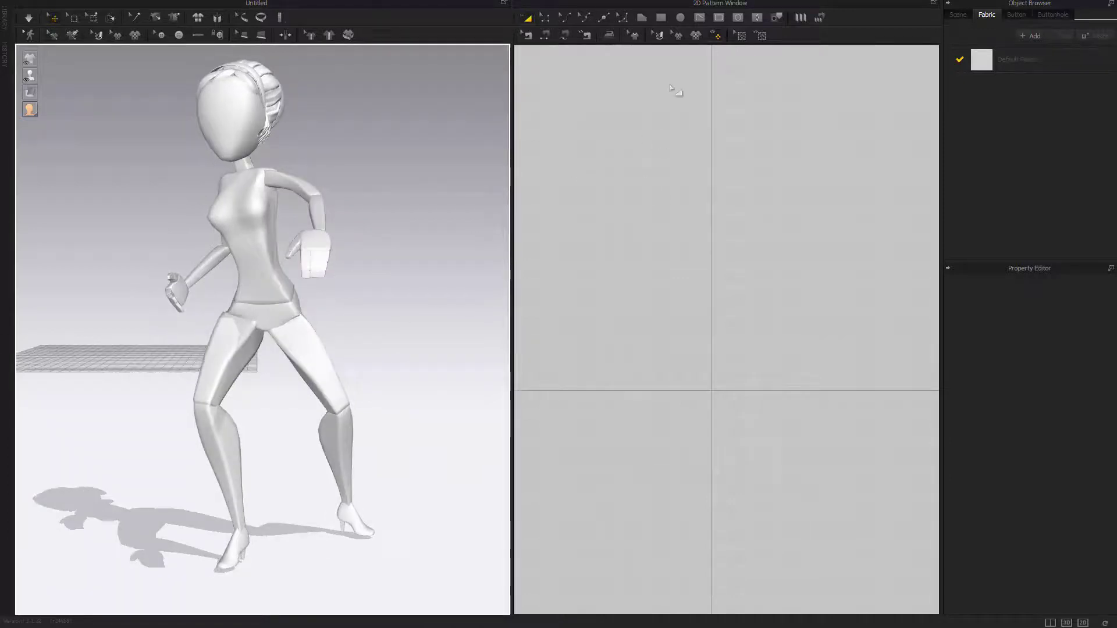
Draw a wide rectangular pattern about 3614 mm in total line length, and cancel creating a second rectangle by exact dimensions
left_click(661, 19)
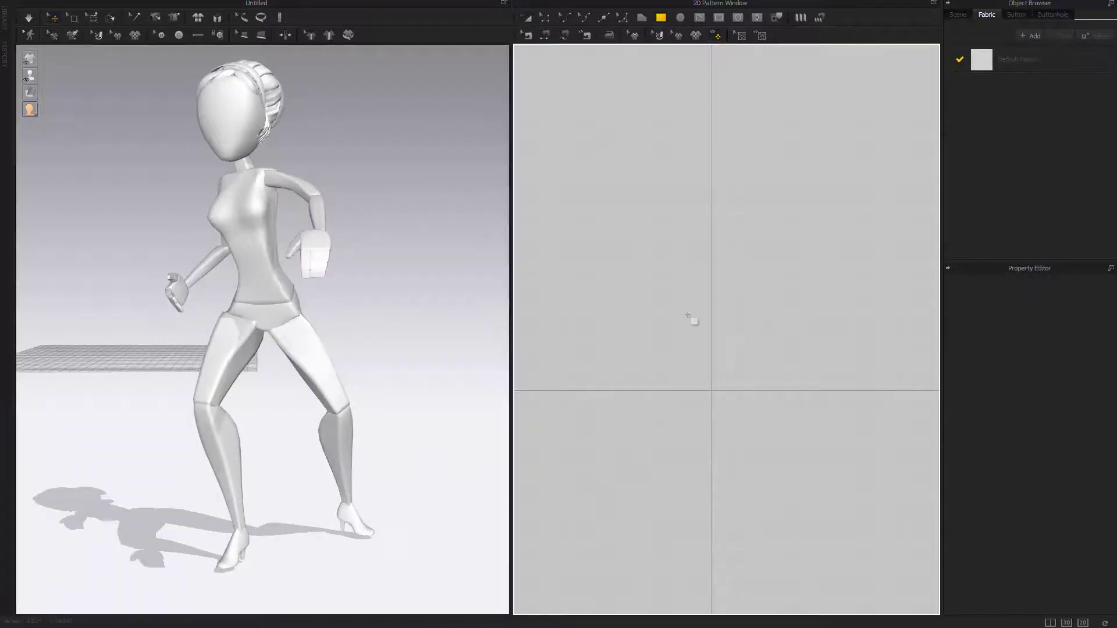
left_click_drag(658, 296, 838, 376)
right_click_drag(304, 387, 332, 324)
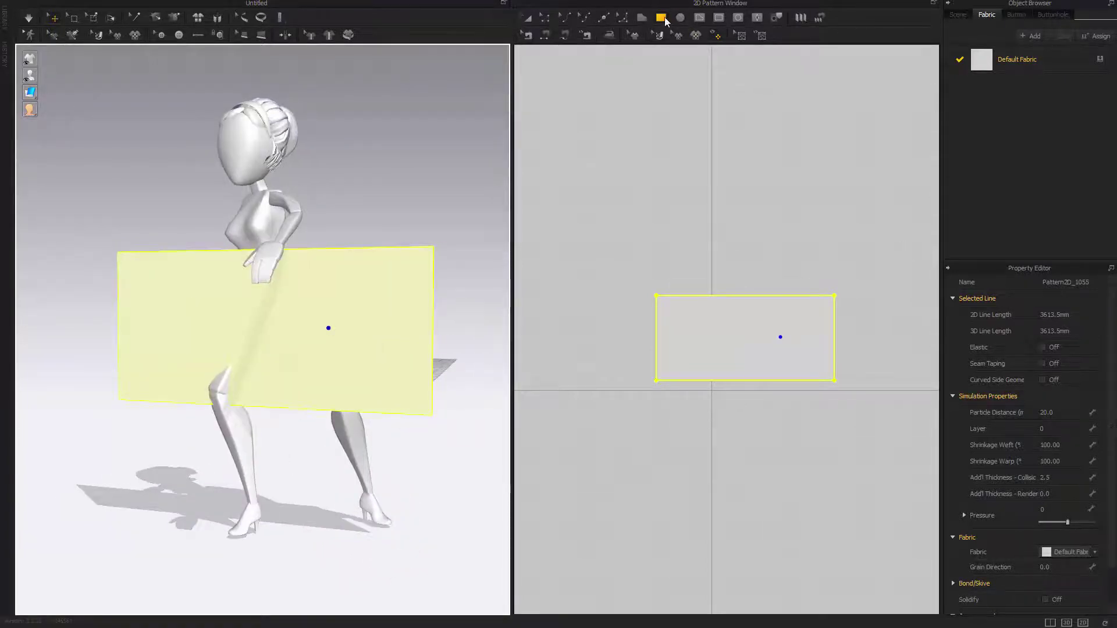
left_click(772, 211)
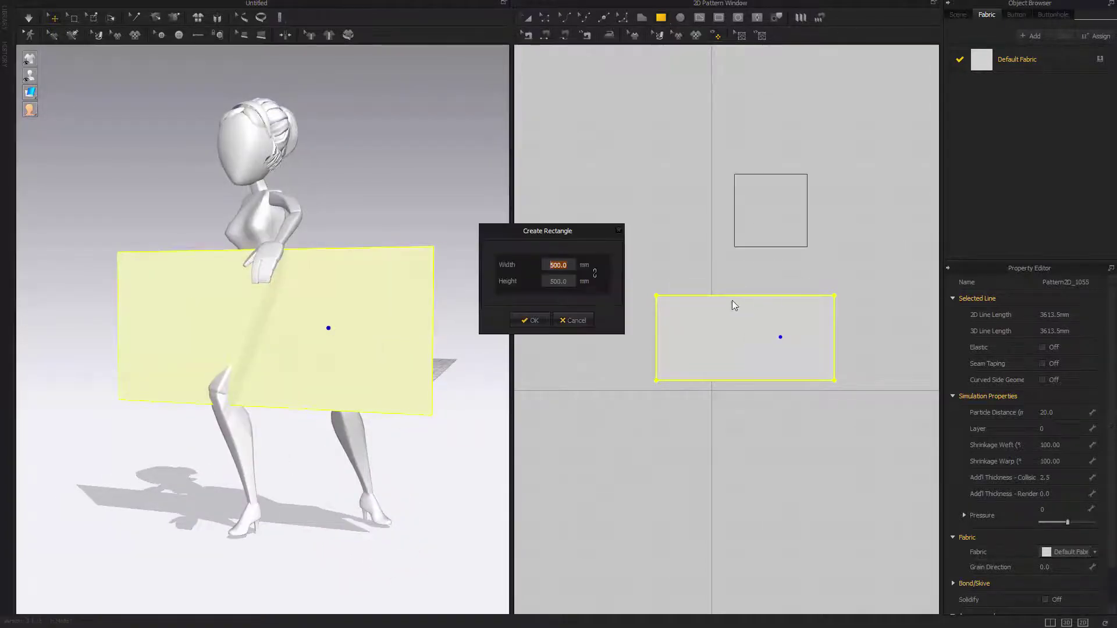
left_click(574, 320)
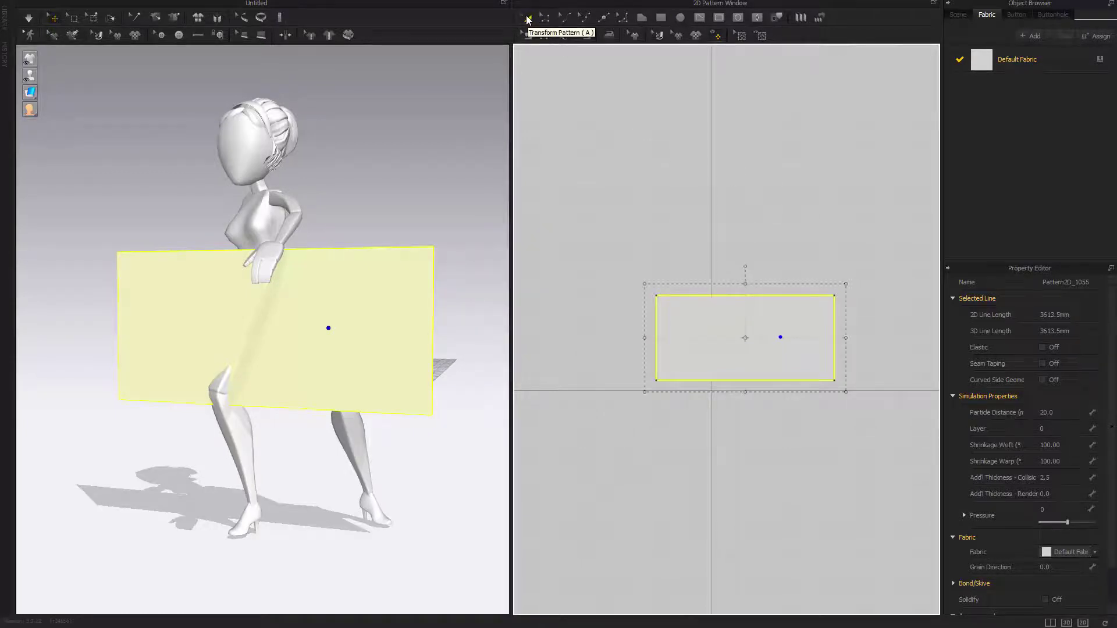
Reduce the rectangle's height to form a narrow strip about 2670 mm in total line length, and raise it to the character's hips
left_click_drag(751, 359, 749, 333)
right_click_drag(407, 325, 227, 325)
left_click_drag(262, 285, 285, 322)
right_click_drag(468, 326, 251, 337)
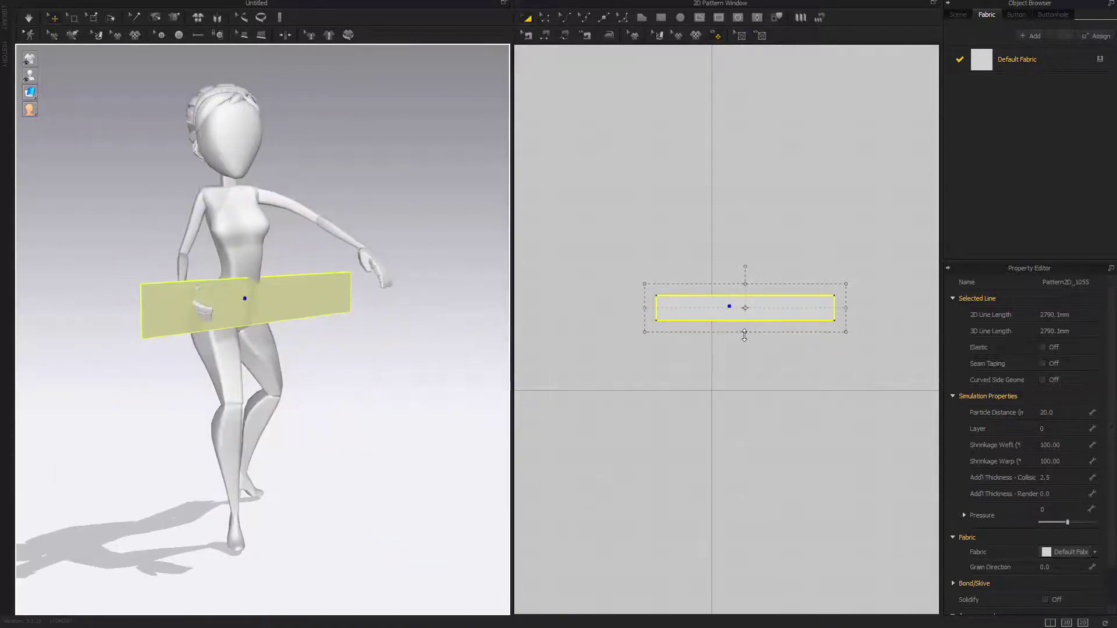
left_click_drag(747, 329, 746, 327)
scroll(224, 341, "down", 5)
right_click_drag(224, 340, 319, 332)
scroll(280, 291, "up", 2)
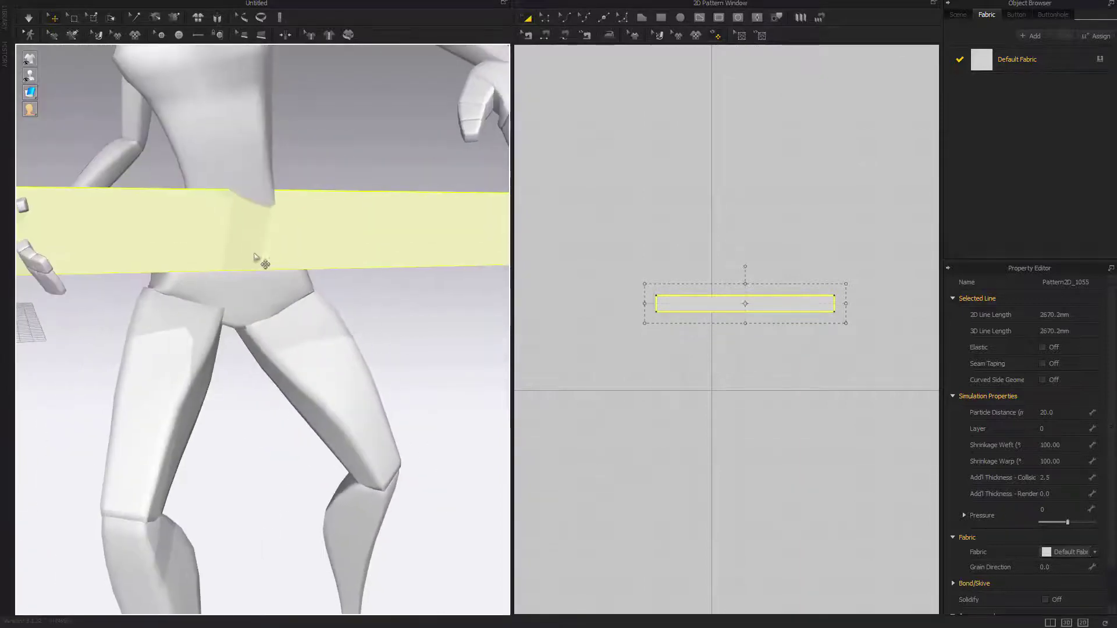
Align the strip in front of the hips in 3D and pin the middle of its top edge
left_click_drag(245, 241, 243, 261)
scroll(243, 261, "up", 2)
mouse_move(243, 261)
right_mouse_down()
mouse_move(240, 272)
mouse_move(341, 256)
mouse_move(242, 256)
right_mouse_up()
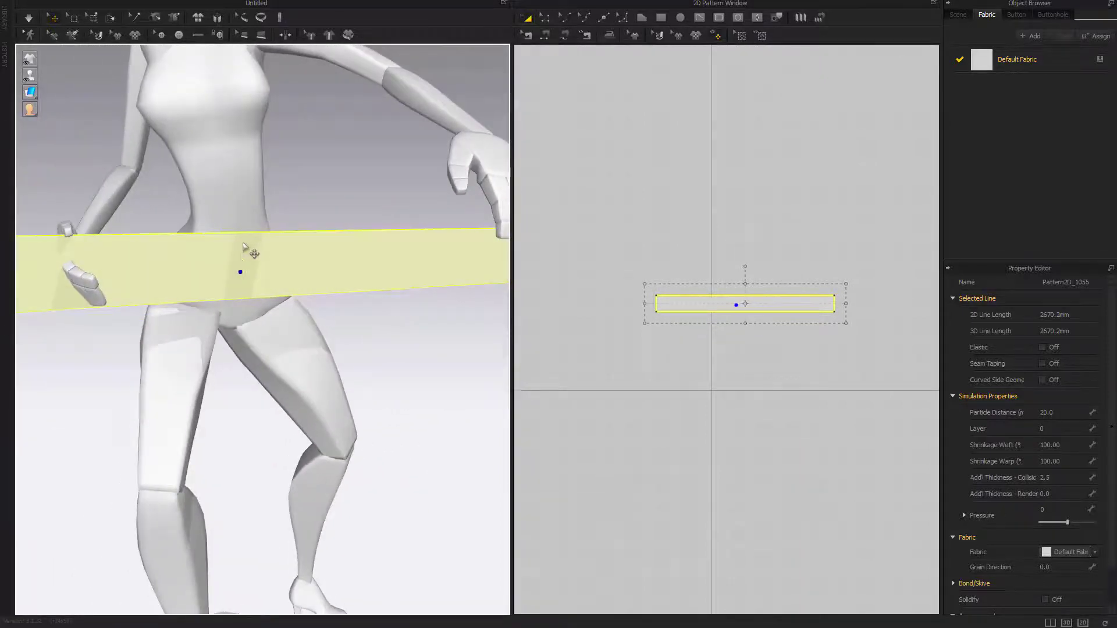
key("w")
left_click(244, 239)
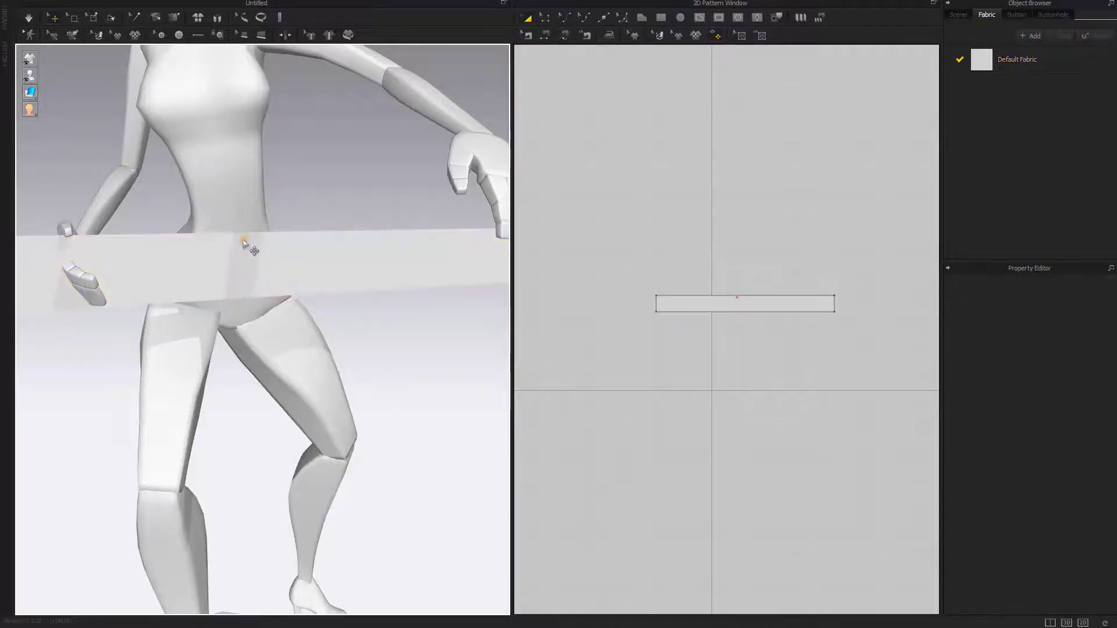
Pin the strip's top edge near both of its ends in the 3D window
middle_click_drag(153, 265, 334, 283)
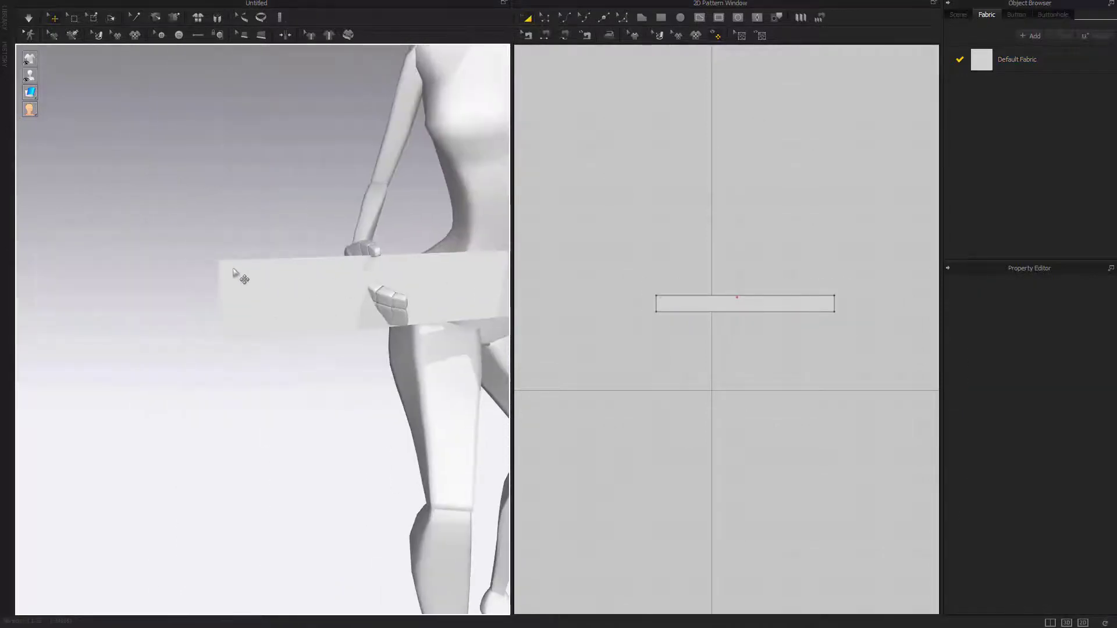
middle_click_drag(343, 246, 78, 267)
middle_click_drag(294, 278, 240, 277)
right_click_drag(436, 291, 392, 281)
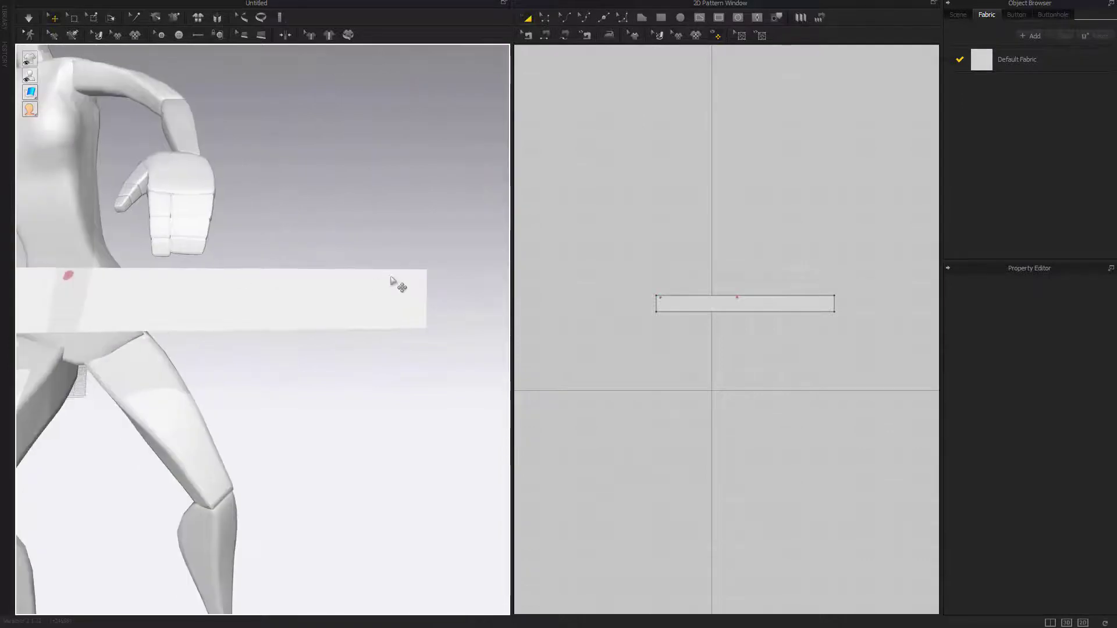
key("w")
left_click(416, 279)
Shorten the strip's width to bring its total line length to about 1710 mm, and delete all of its pins
right_click_drag(309, 295, 378, 308)
scroll(314, 300, "down", 5)
scroll(686, 332, "up", 2)
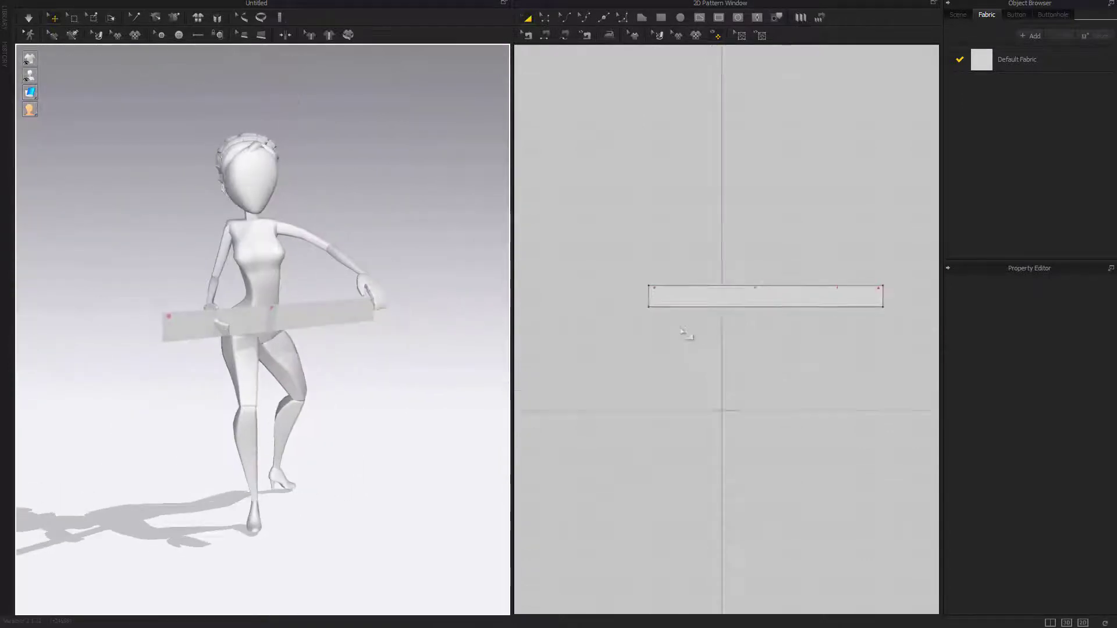
left_click(733, 297)
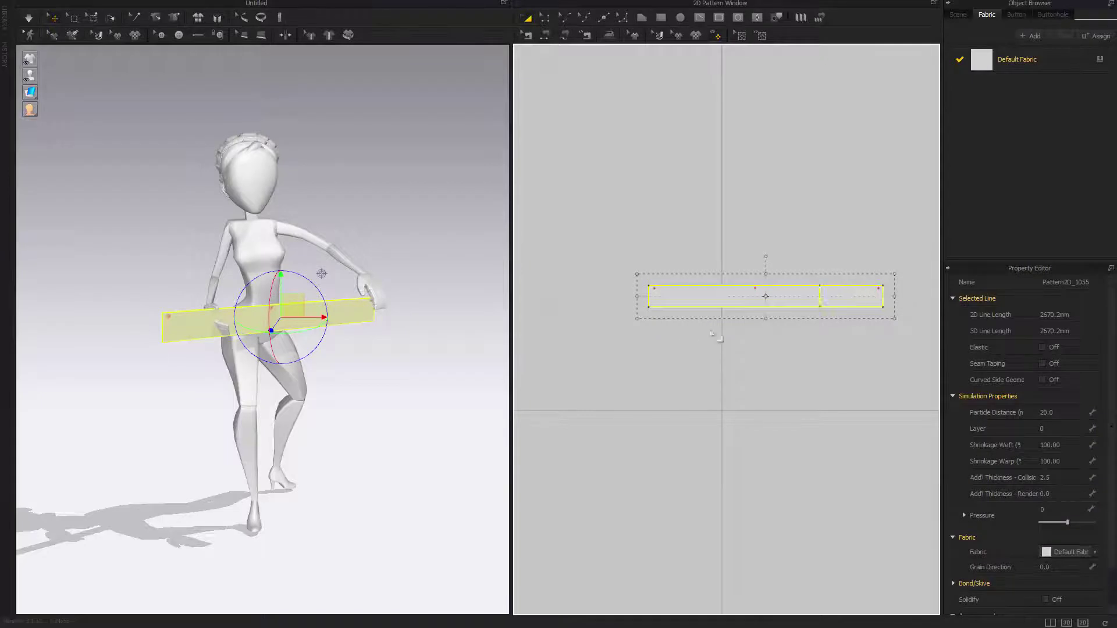
key("ctrl+z")
key("ctrl+z")
scroll(400, 361, "up", 3)
key("ctrl+w")
Reset the strip's 3D arrangement and move it in front of the character's hips
right_click(339, 313)
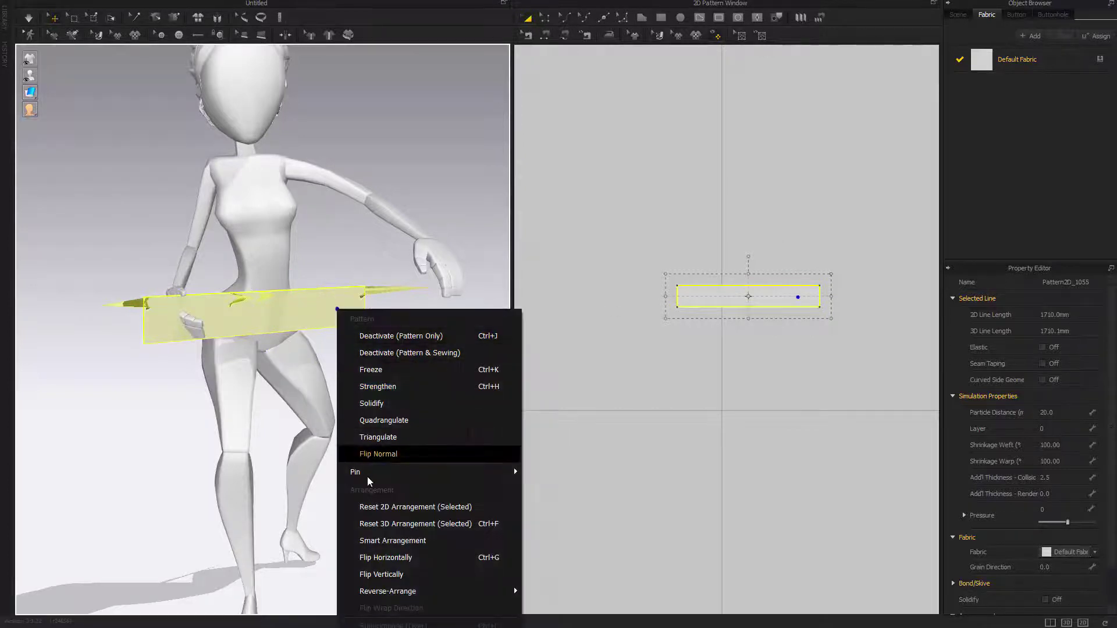
left_click(376, 527)
key("2")
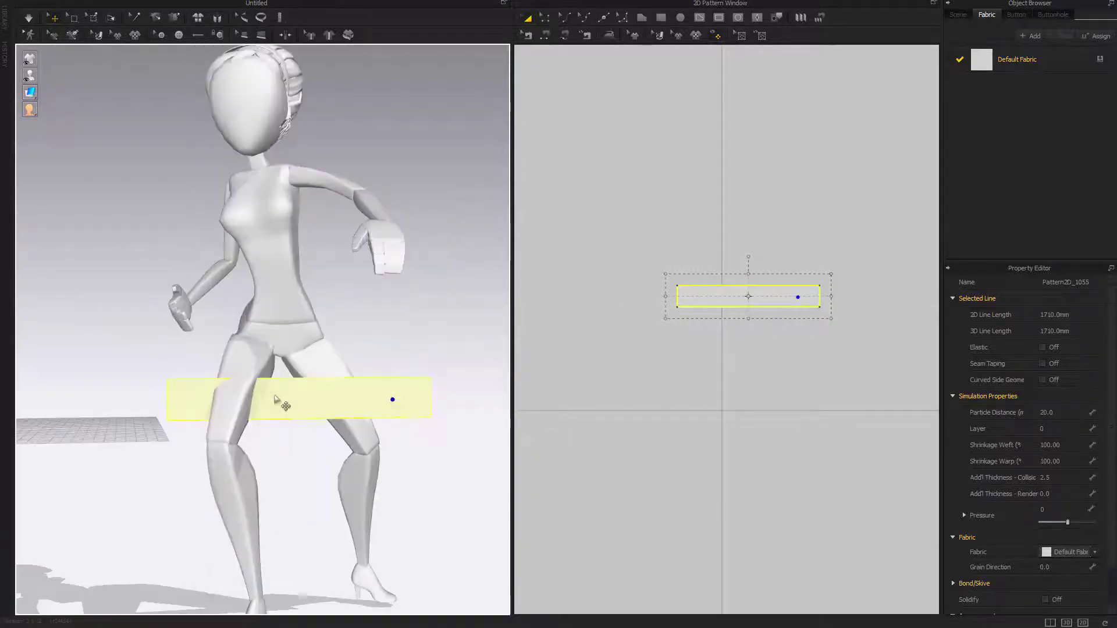
left_click_drag(280, 399, 259, 292)
right_click_drag(302, 323, 378, 366)
left_click_drag(277, 315, 285, 313)
Pin the shortened strip's top edge at the middle and at both end corners
right_click_drag(245, 305, 175, 286)
key("Escape")
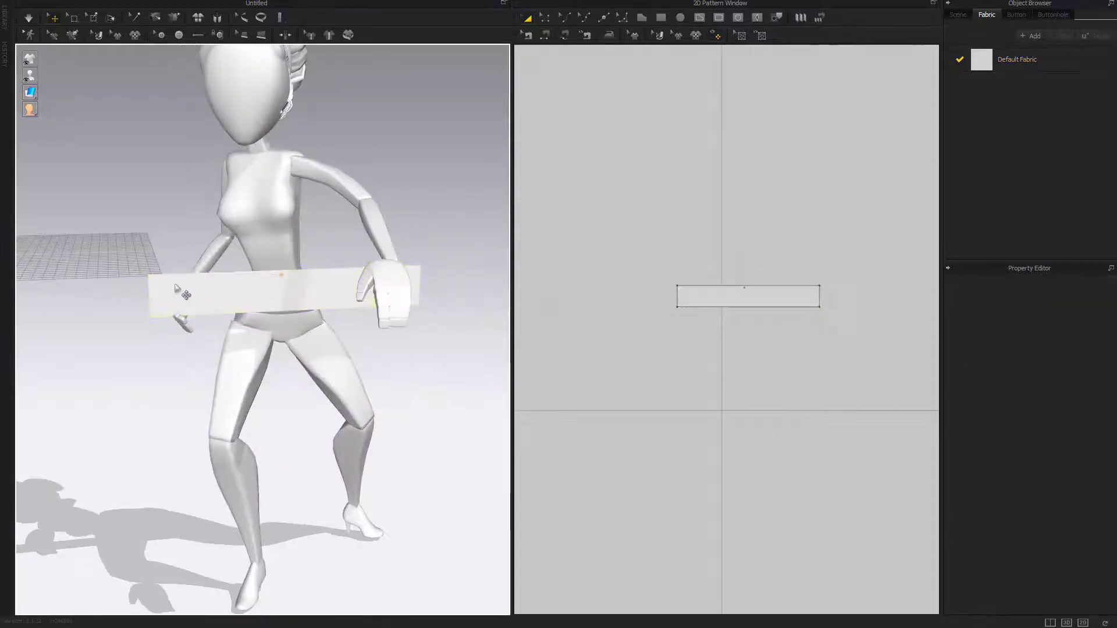
scroll(293, 276, "up", 3)
right_click_drag(206, 308, 310, 303)
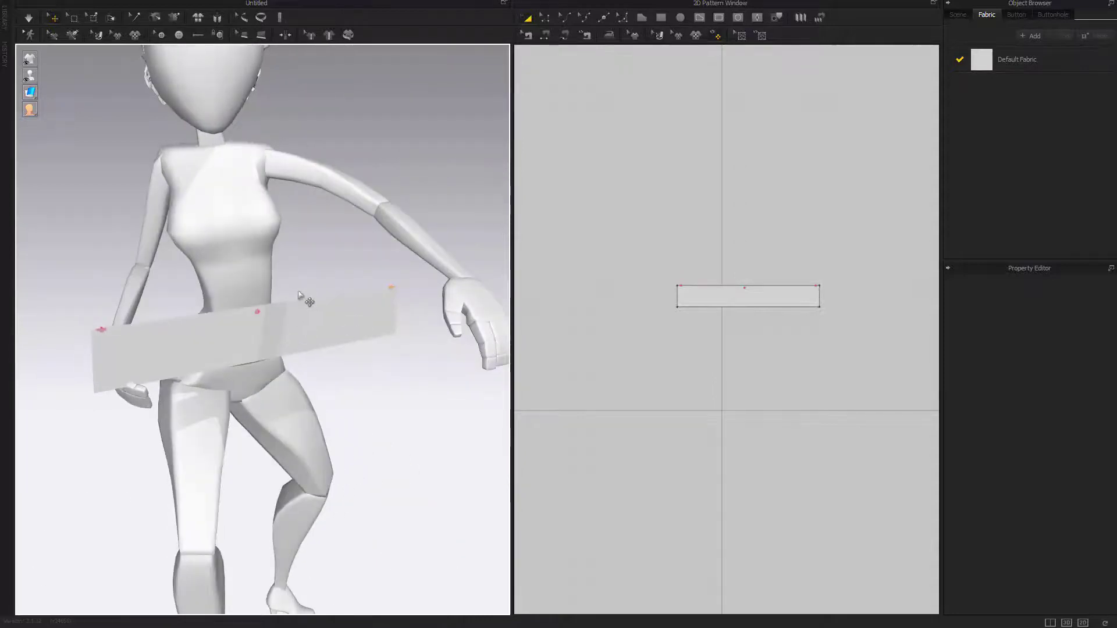
middle_click_drag(314, 290, 335, 284)
Start the simulation and pull one pinned end of the strip back around the side of the waist
key("space")
right_click_drag(305, 299, 191, 304)
right_click_drag(293, 318, 481, 392)
left_click(397, 429)
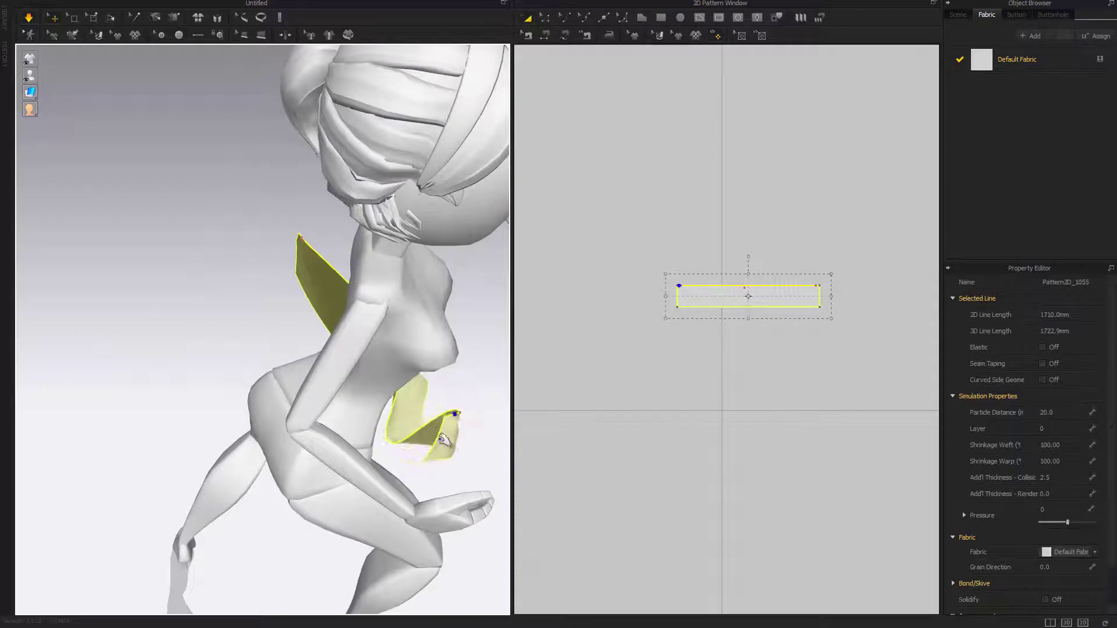
left_click_drag(465, 414, 331, 426)
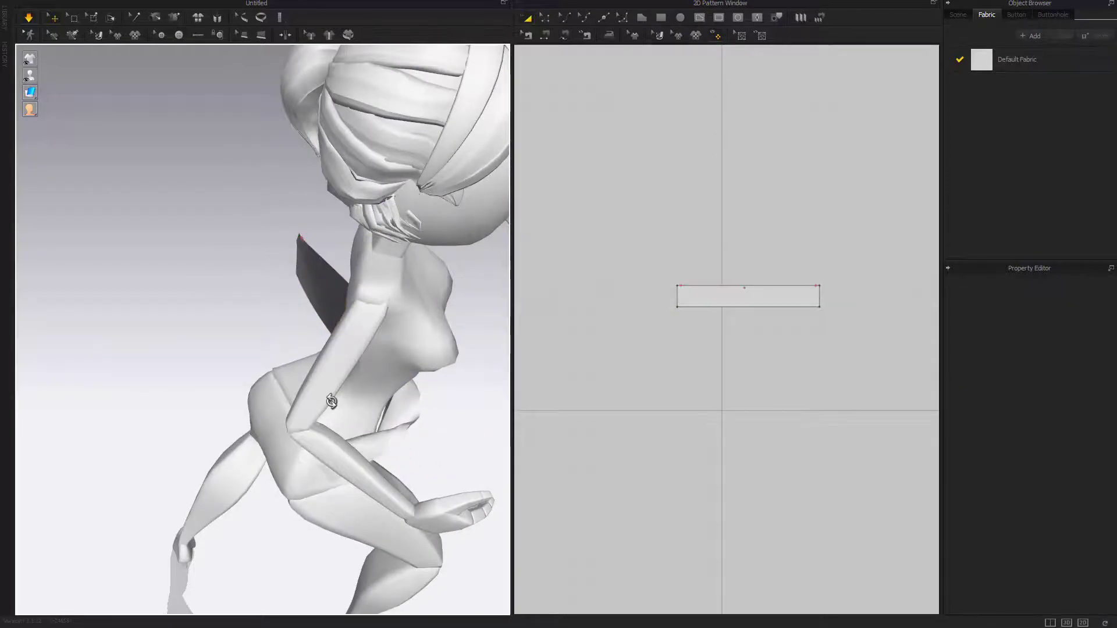
right_click_drag(324, 400, 216, 387)
scroll(316, 282, "up", 5)
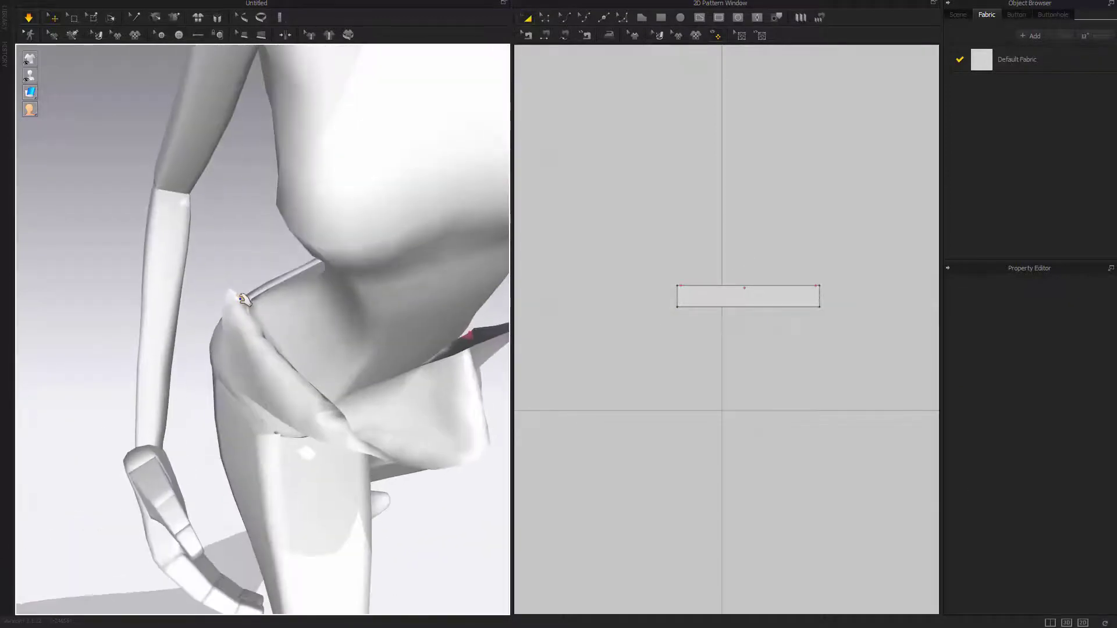
Pull the pinned strip ends further around the waist to bring both of them behind the character's back
left_click_drag(247, 296, 280, 173)
right_click_drag(317, 230, 192, 274)
right_click_drag(416, 282, 65, 428)
left_click_drag(140, 396, 361, 327)
right_click_drag(362, 326, 448, 326)
middle_click_drag(391, 244, 415, 281)
left_click_drag(418, 265, 327, 304)
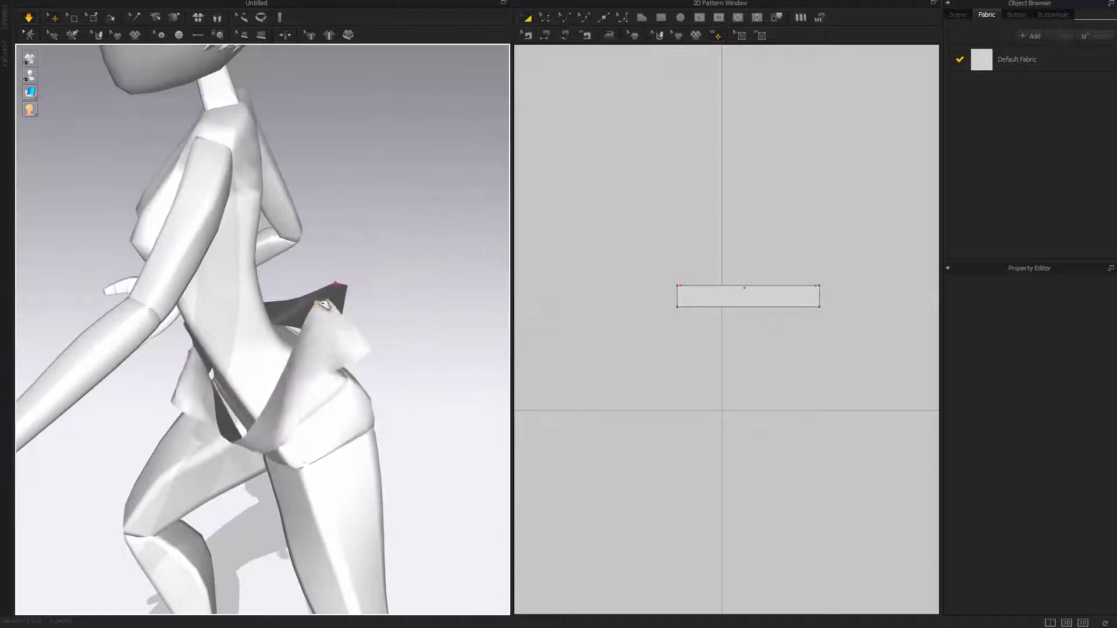
Sew the strip's two short ends together with Segment Sewing and check the seam lines behind the waist
right_click_drag(359, 335, 504, 312)
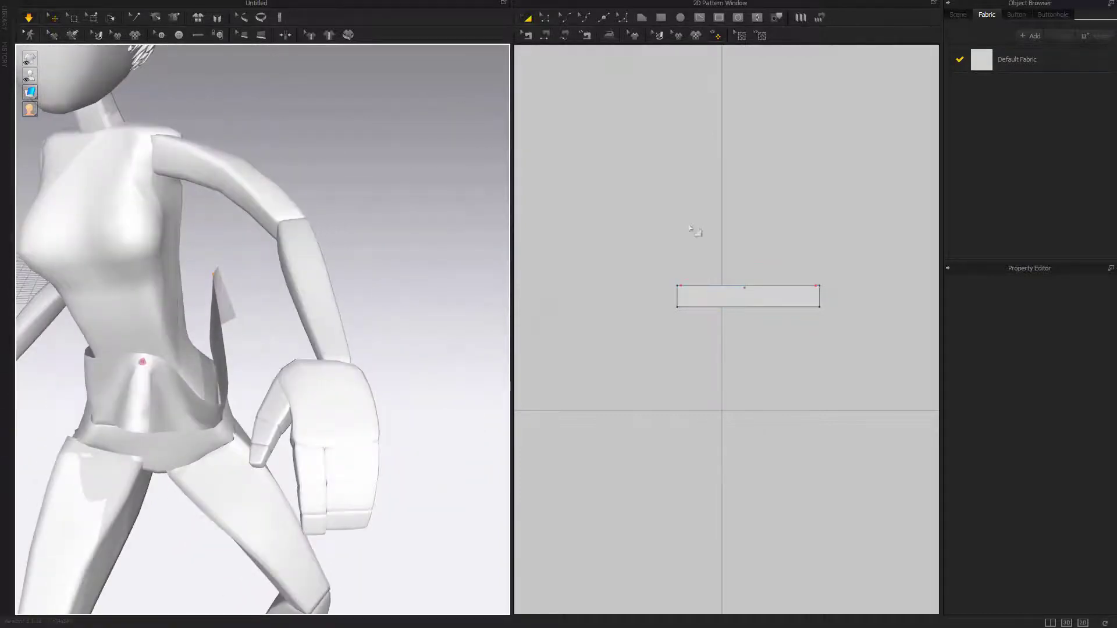
left_click(546, 37)
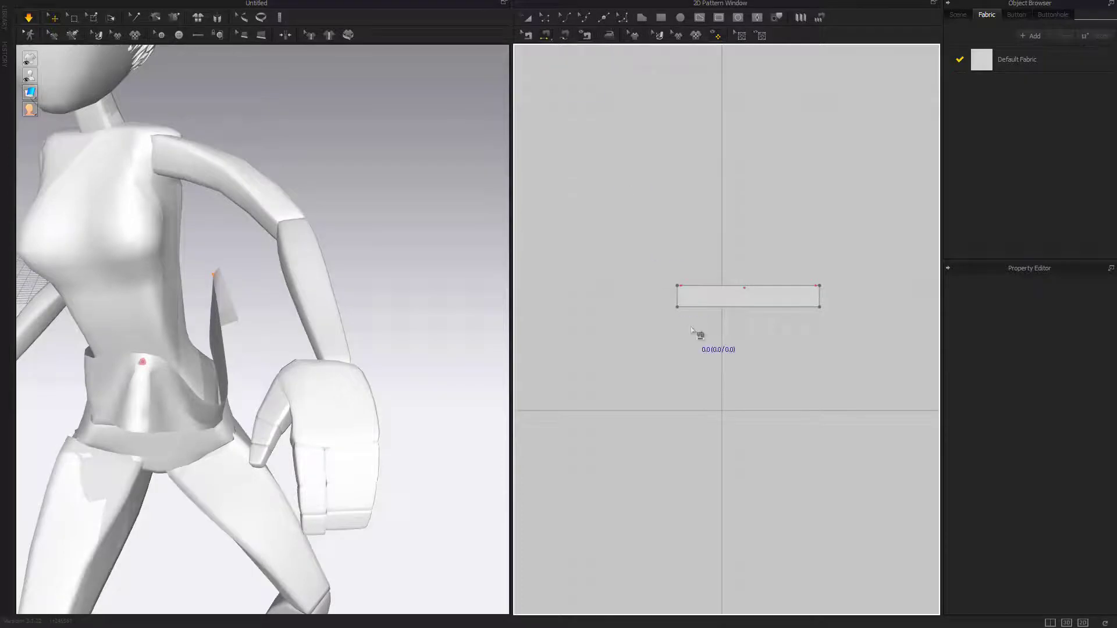
left_click(675, 299)
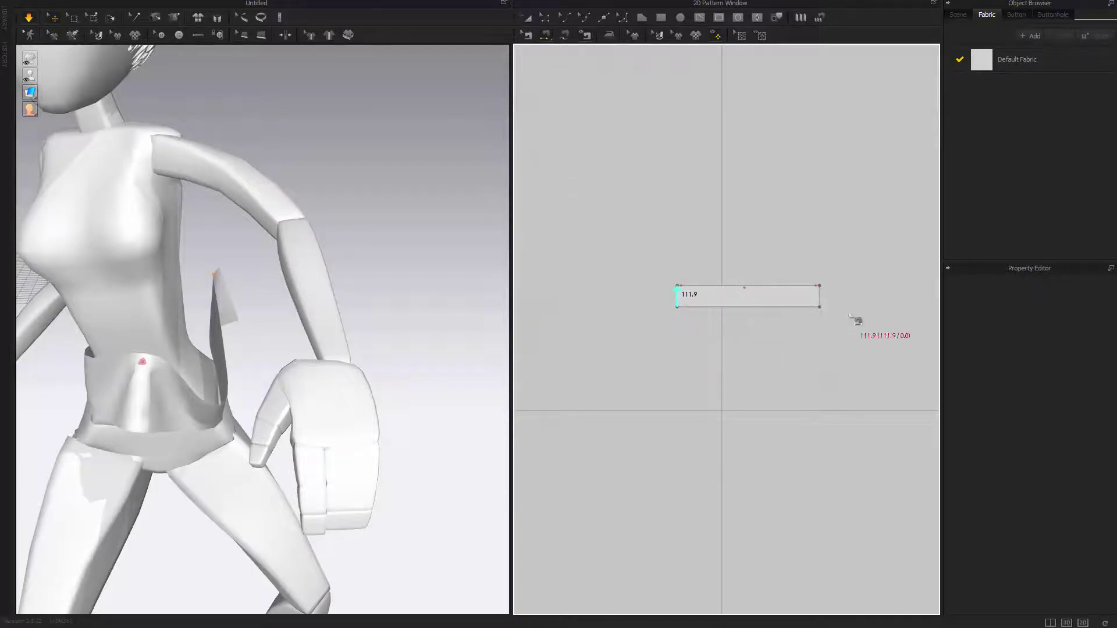
left_click(819, 302)
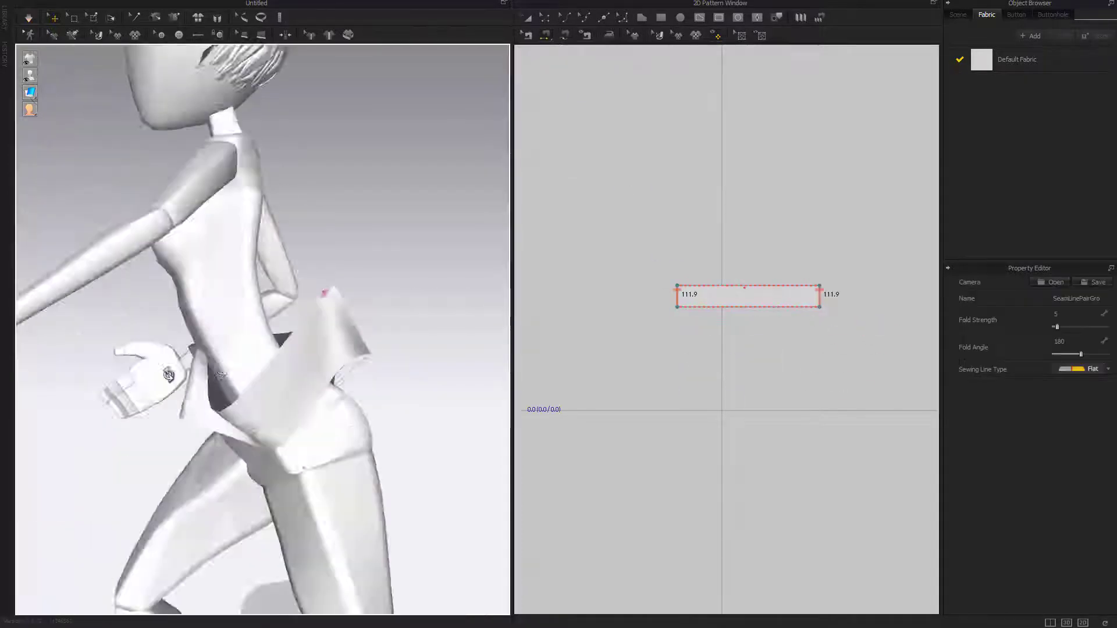
right_click_drag(149, 378, 209, 369)
middle_click_drag(210, 369, 231, 277)
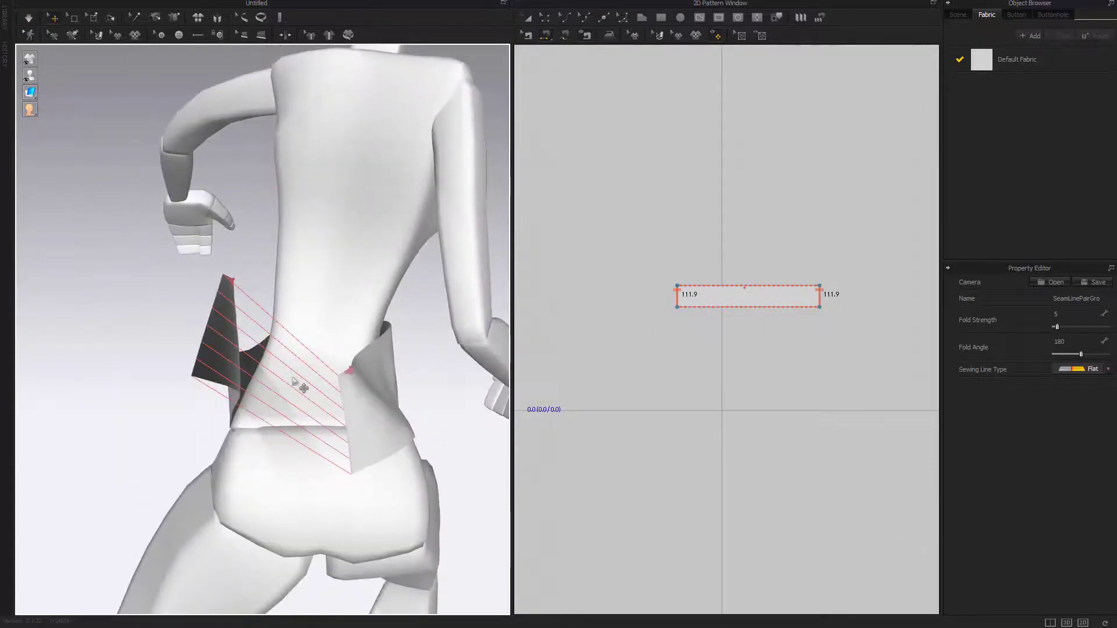
right_click_drag(338, 439, 405, 436)
middle_click_drag(405, 436, 296, 383)
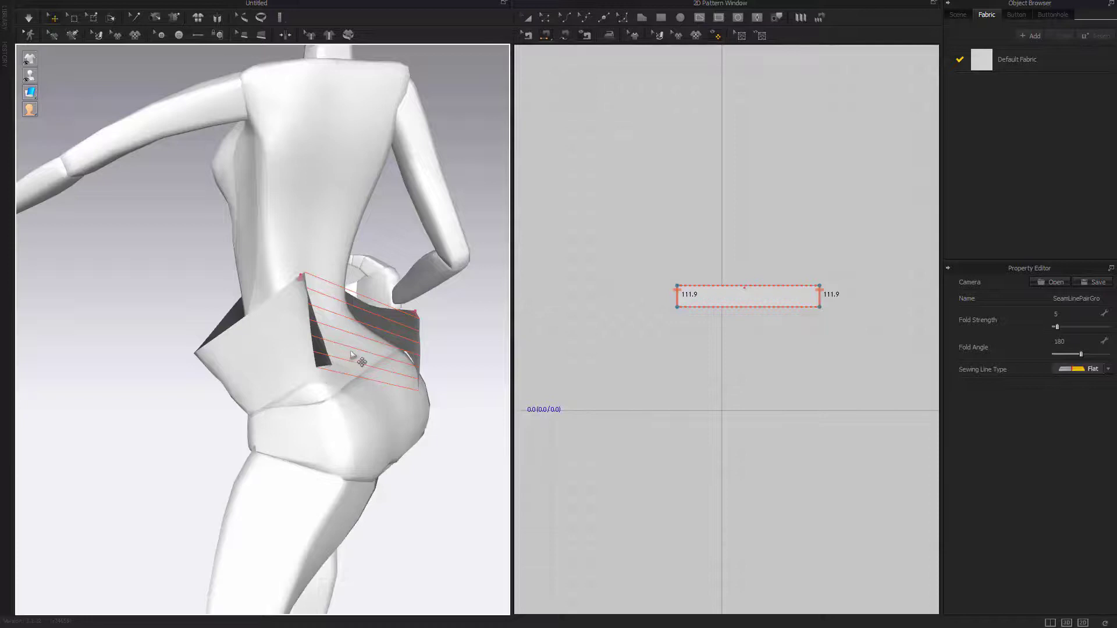
Run the simulation to close the strip's seam at the back and inspect the joined ends up close
key("space")
right_click_drag(351, 308, 344, 279)
scroll(344, 279, "up", 3)
scroll(371, 91, "down", 2)
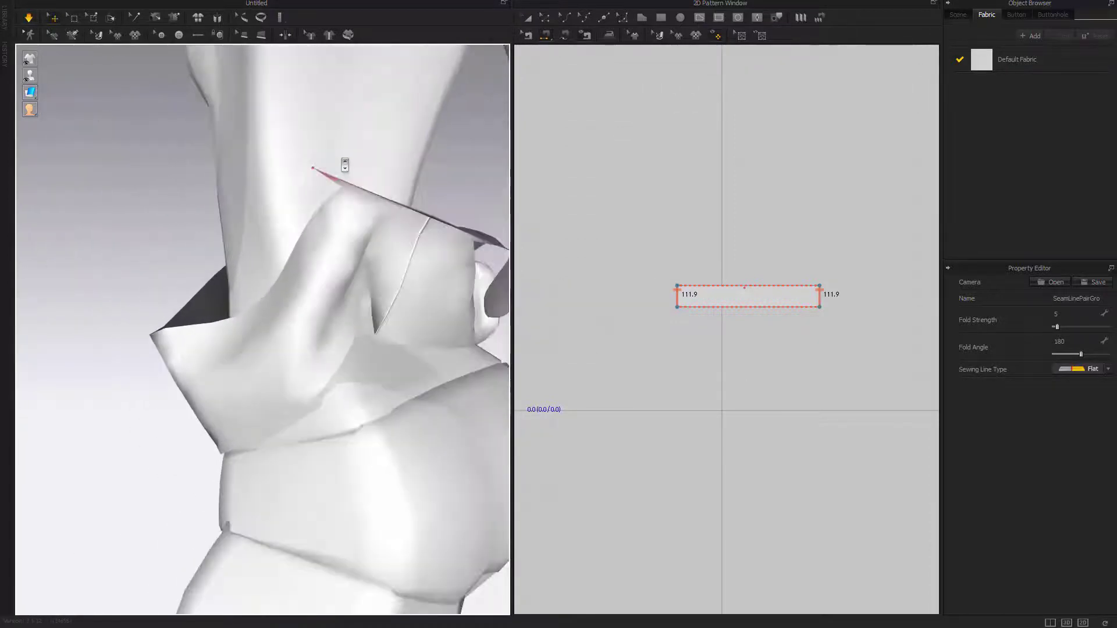
Pull the sewn strip's raised back corner down and tug the band into place around the character's hips
left_click_drag(378, 202, 438, 294)
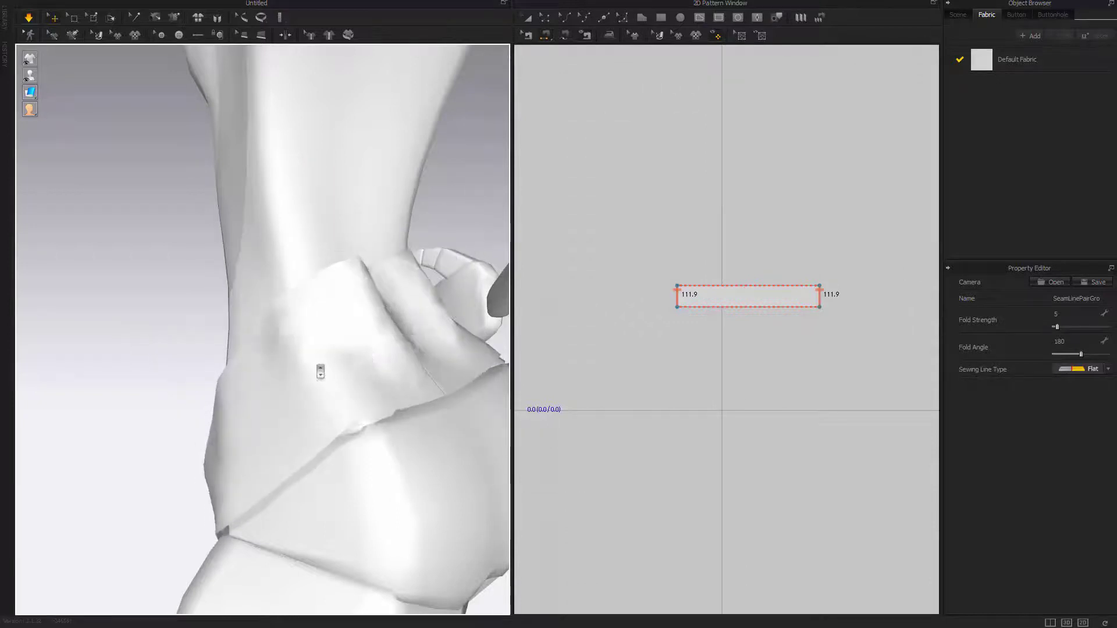
scroll(307, 374, "down", 3)
right_click_drag(307, 374, 454, 369)
right_click_drag(175, 384, 216, 359)
left_click_drag(144, 335, 110, 306)
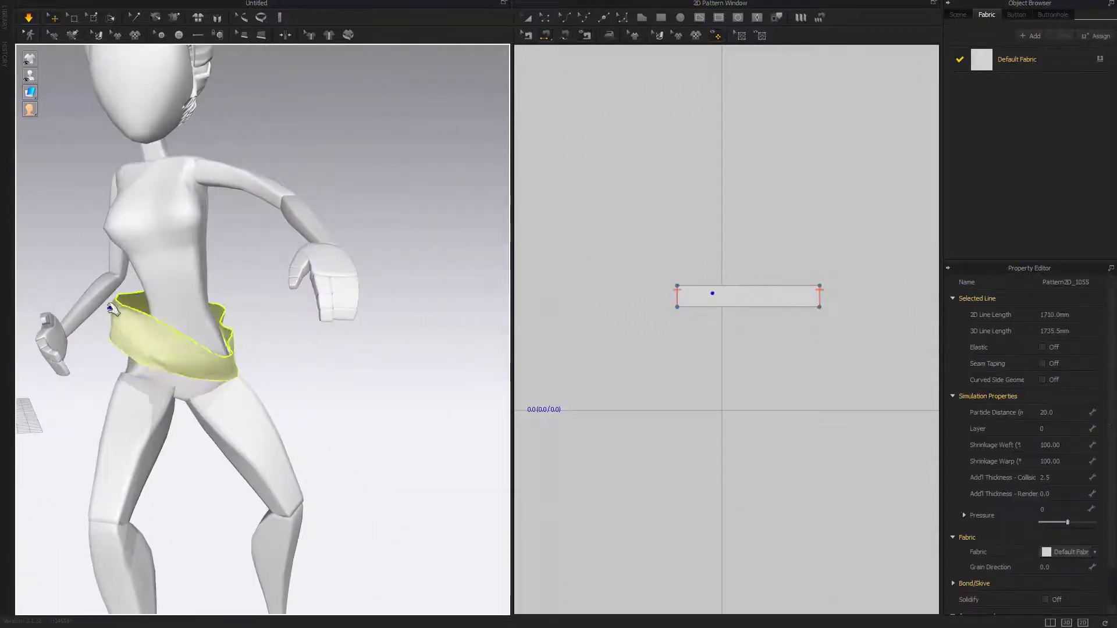
left_click_drag(217, 327, 236, 294)
left_click(367, 357)
Shorten the strip pattern to an outline length of about 1110 mm and pull the tightened band into place around the waist
left_click(740, 294)
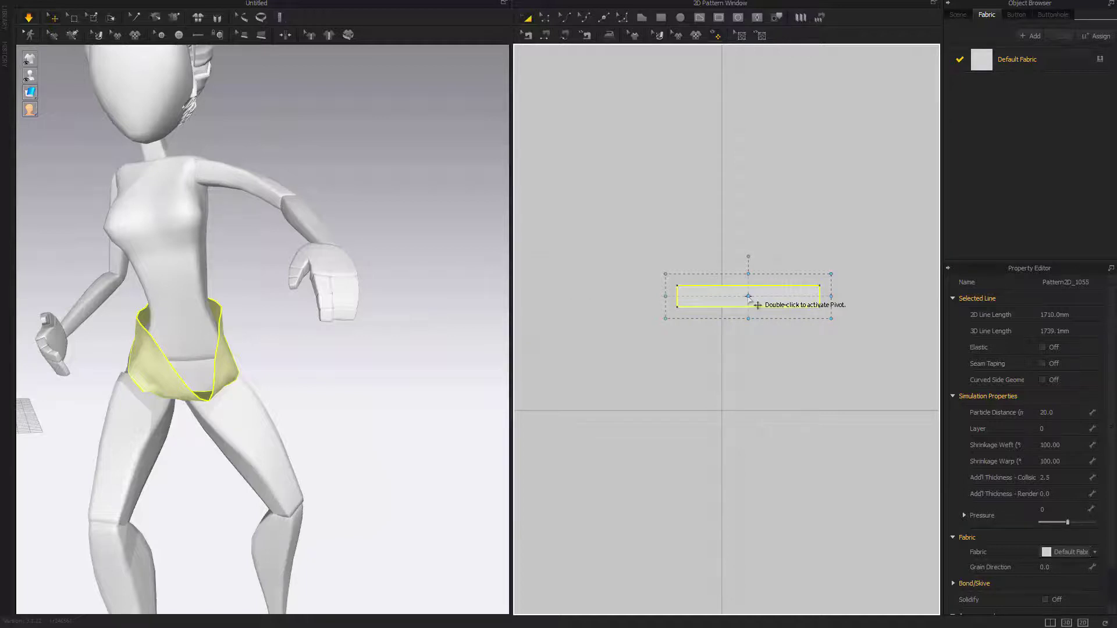
scroll(749, 283, "up", 3)
middle_click_drag(749, 283, 690, 280)
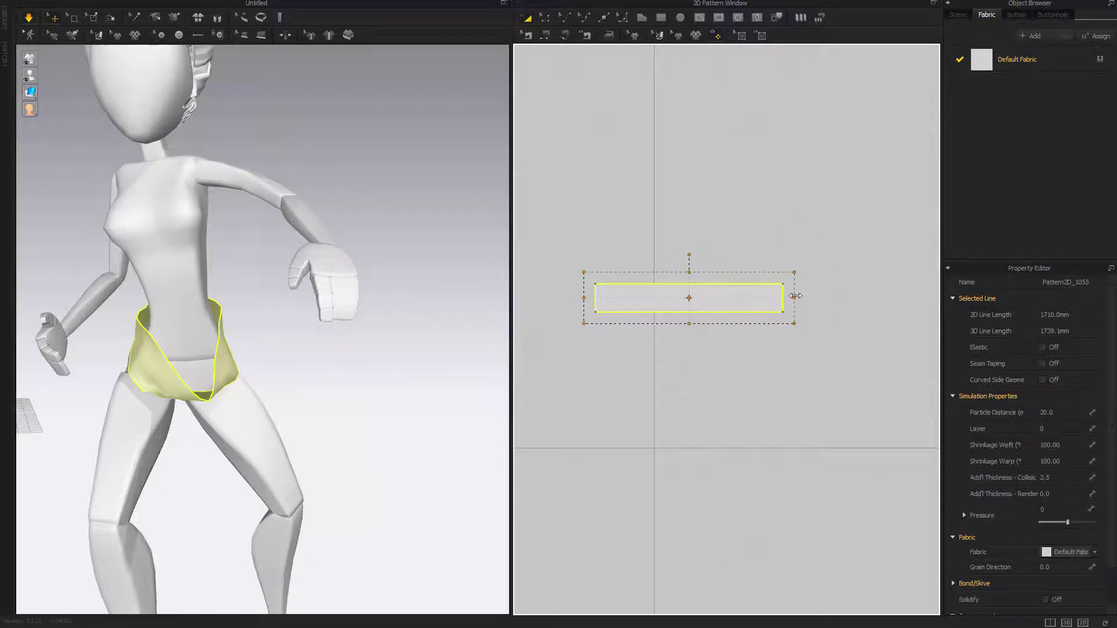
left_click_drag(749, 296, 757, 298)
right_click_drag(220, 332, 276, 371)
left_click_drag(278, 327, 283, 397)
left_click_drag(323, 317, 361, 335)
left_click_drag(260, 336, 255, 384)
left_click_drag(326, 322, 355, 349)
right_click_drag(354, 349, 150, 329)
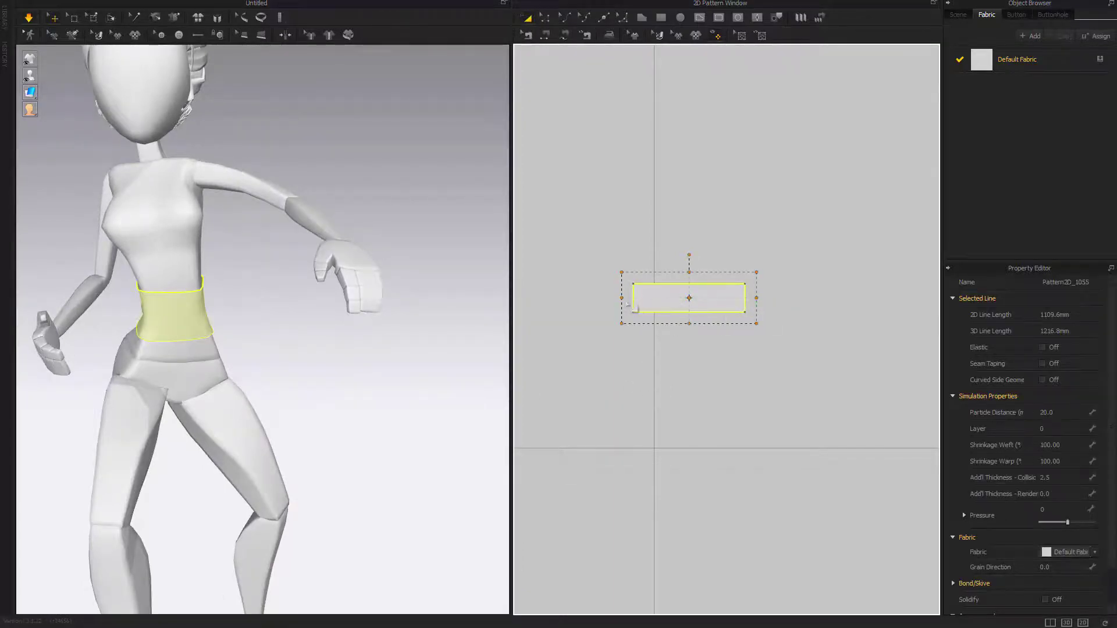
Widen the strip pattern to an outline length of about 1234 mm and pull the band down around the hips
left_click_drag(605, 298, 605, 298)
left_click_drag(211, 337, 234, 379)
left_click_drag(137, 339, 129, 367)
right_click_drag(106, 397, 31, 377)
left_click_drag(321, 333, 366, 372)
right_click_drag(250, 349, 122, 366)
left_click_drag(120, 365, 139, 327)
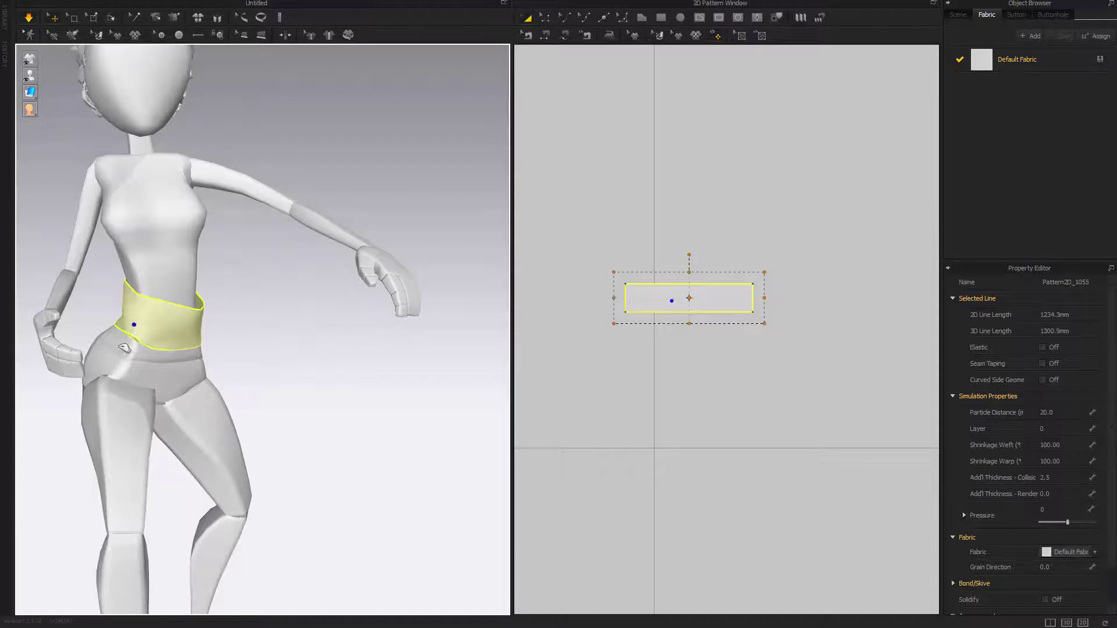
left_click(215, 337)
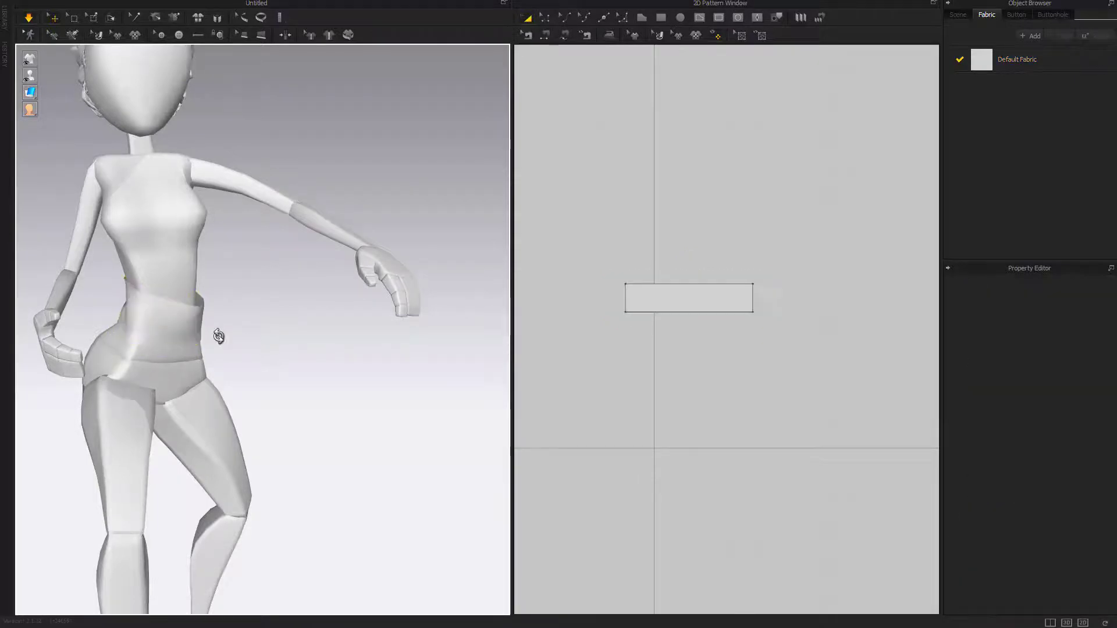
Shorten the strip pattern horizontally to an outline length of about 1142 mm and check the band's fit from the front
scroll(215, 337, "up", 3)
left_click(715, 287)
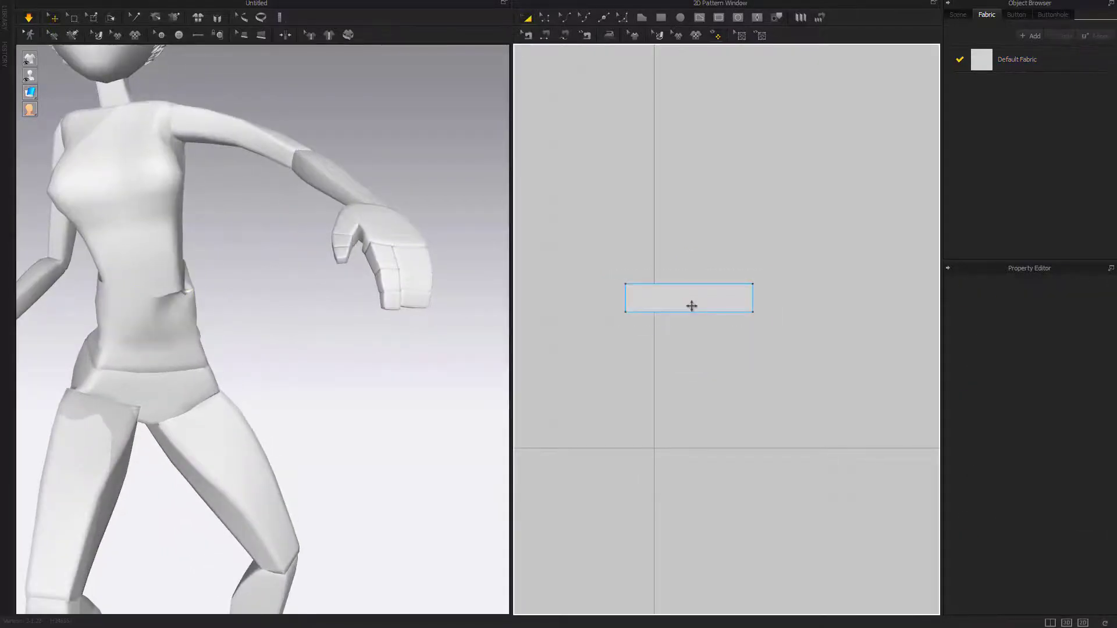
left_click(692, 306)
left_click_drag(615, 299, 620, 299)
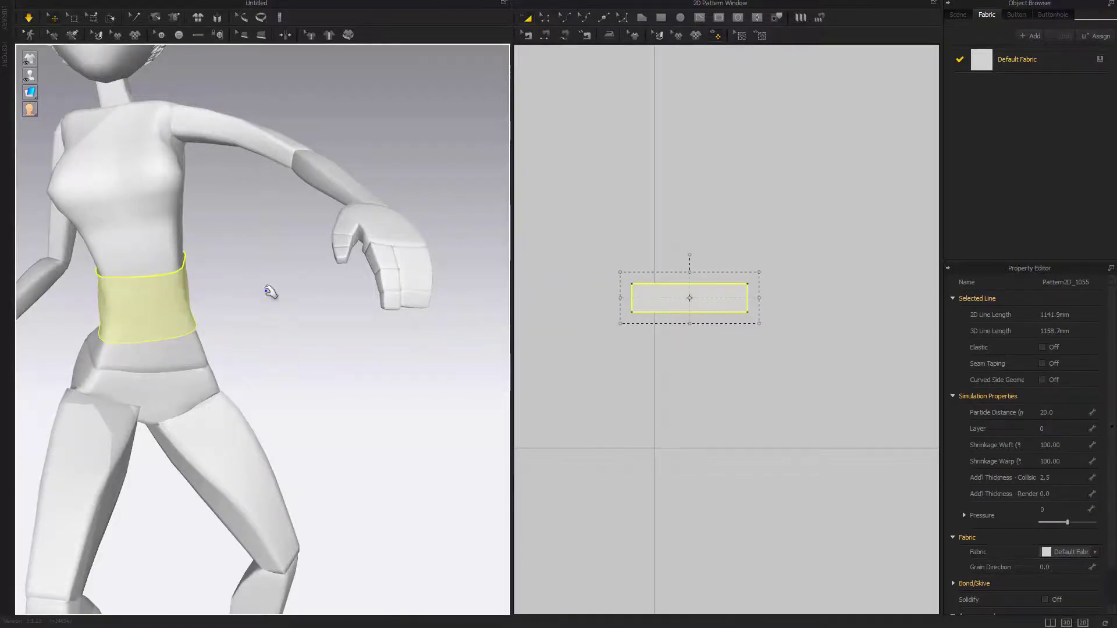
right_click_drag(269, 289, 244, 332)
left_click(758, 369)
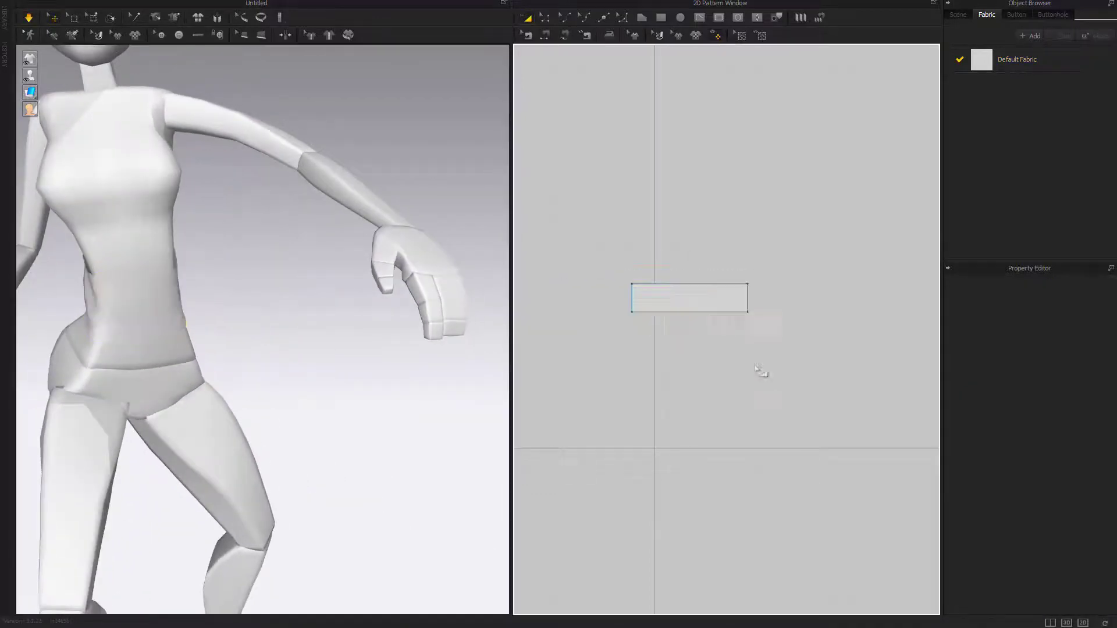
Extend the strip pattern downward to an outline length of about 1220 mm and tug the taller band down around the waist
left_click(695, 295)
left_click(690, 299)
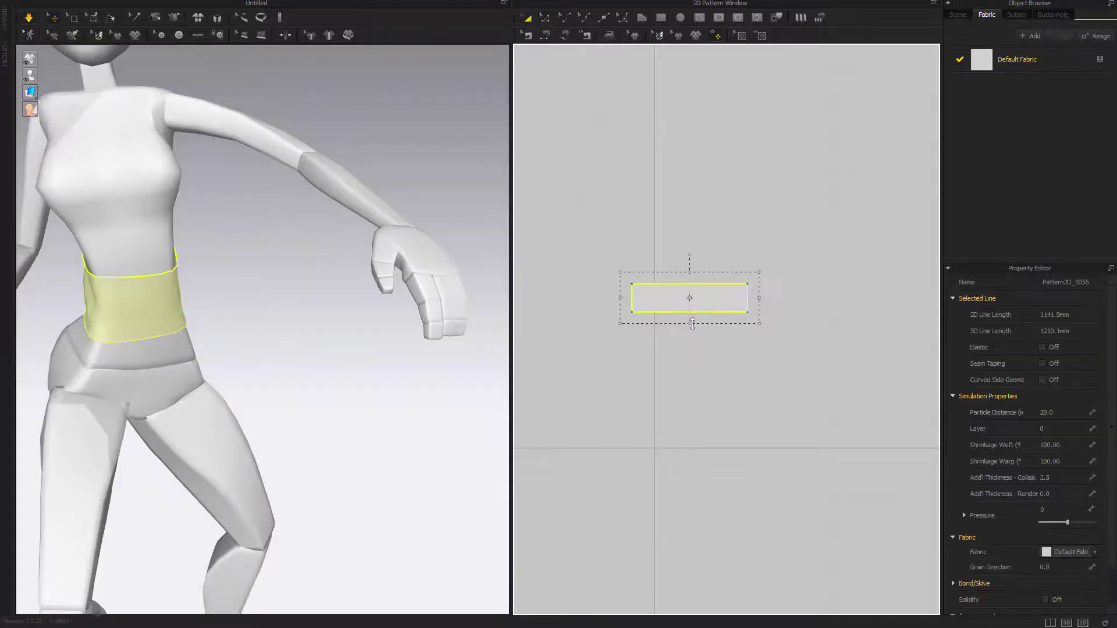
left_click_drag(693, 334, 693, 334)
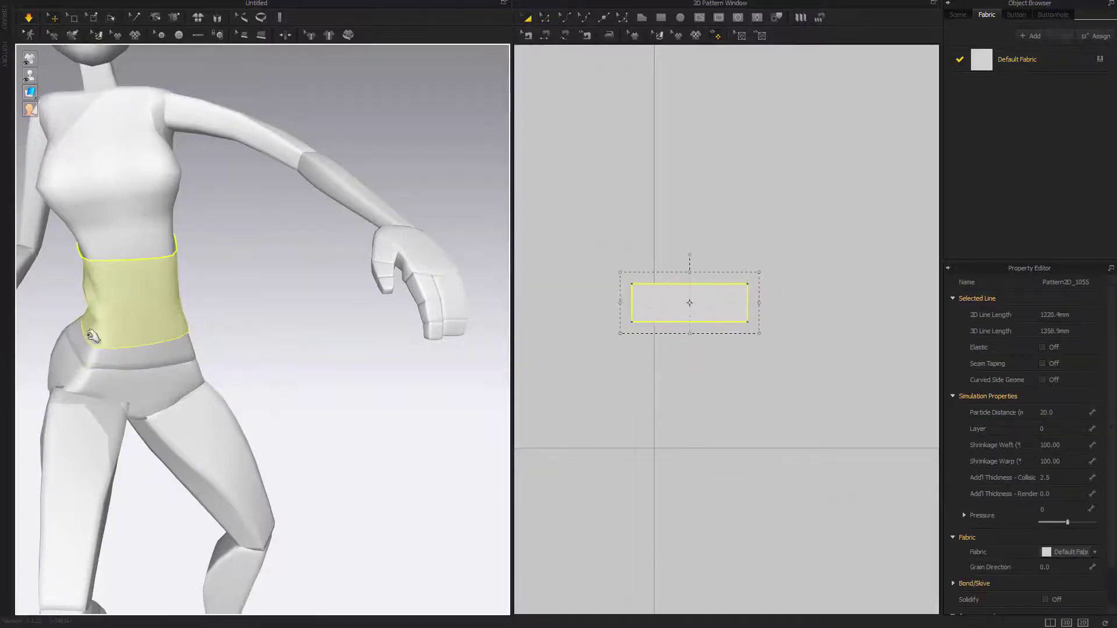
left_click_drag(93, 334, 44, 355)
right_click_drag(185, 332, 41, 357)
left_click_drag(340, 304, 395, 325)
right_click_drag(394, 326, 276, 358)
scroll(290, 329, "down", 3)
scroll(277, 359, "up", 3)
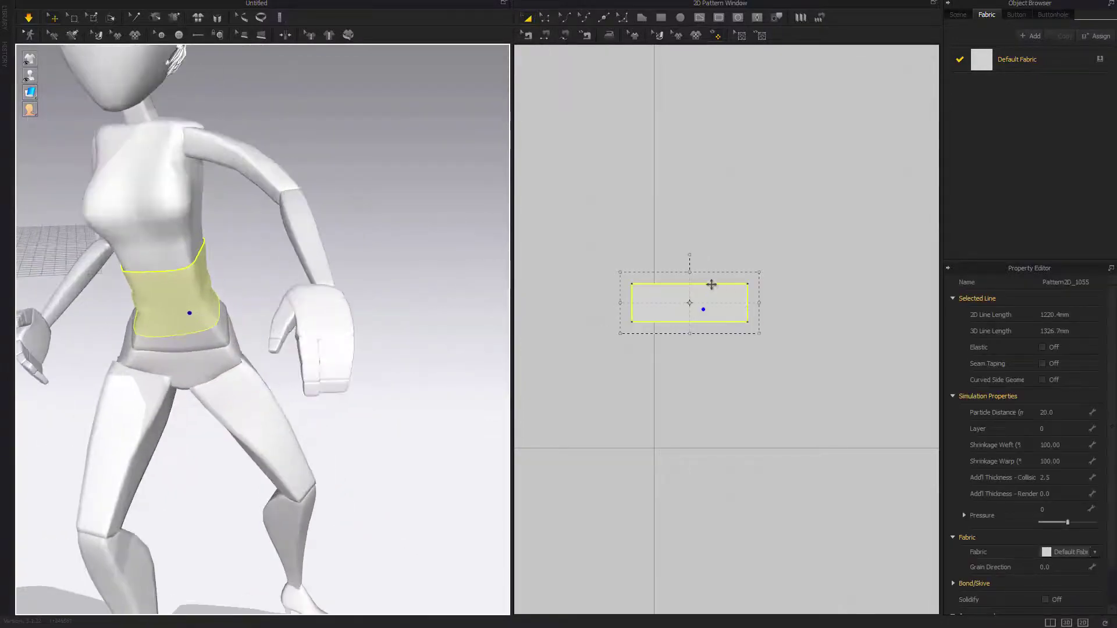
Reduce the waistband pattern's height and check its fit on the character
key("z")
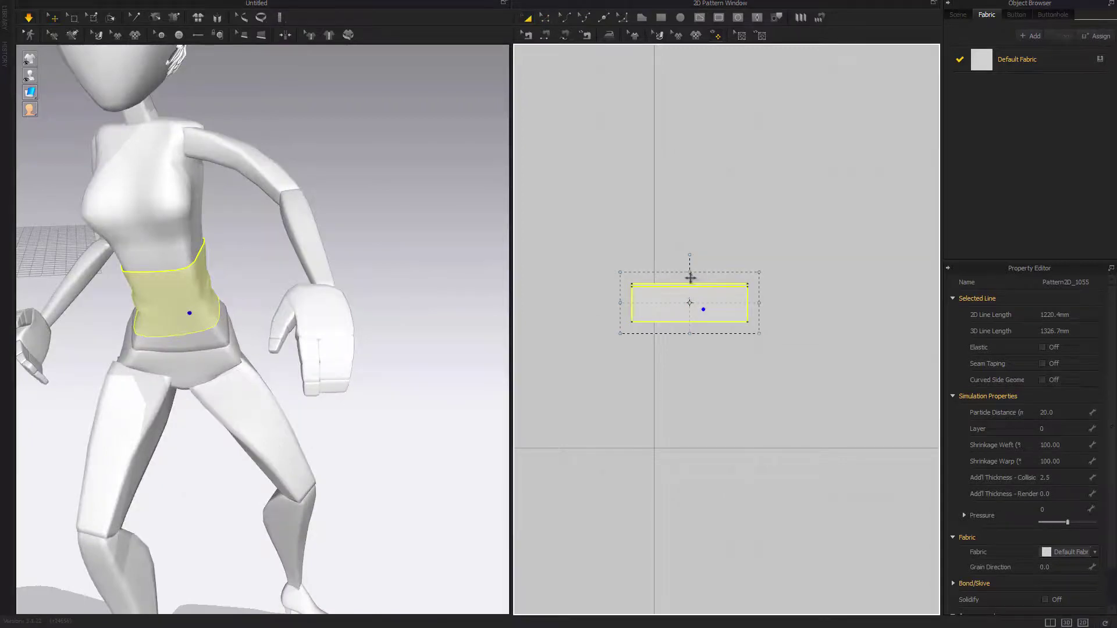
left_click_drag(690, 282, 690, 282)
right_click_drag(202, 357, 337, 288)
scroll(667, 410, "down", 2)
left_click(630, 145)
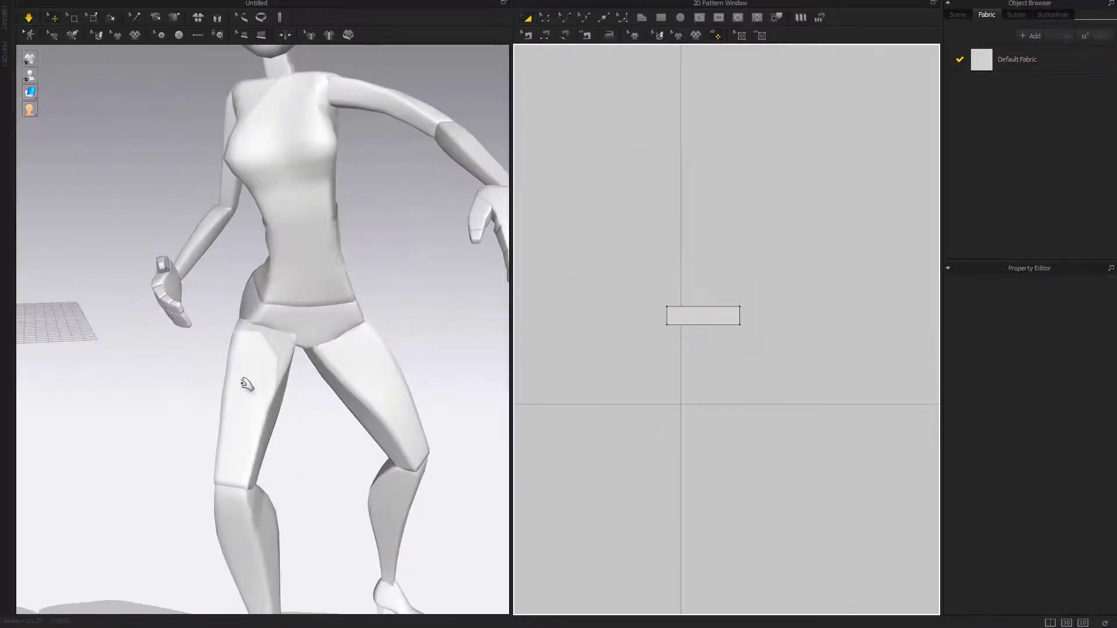
Draw a large rectangular panel with an outline length of about 8510 mm below the waistband pattern and stop the simulation
middle_click_drag(705, 237, 708, 219)
left_click(659, 19)
scroll(712, 300, "down", 2)
left_click_drag(621, 286, 786, 477)
scroll(358, 438, "down", 3)
right_click_drag(287, 438, 225, 478)
left_click_drag(305, 560, 308, 423)
scroll(309, 423, "down", 5)
right_click_drag(309, 420, 253, 415)
key("a")
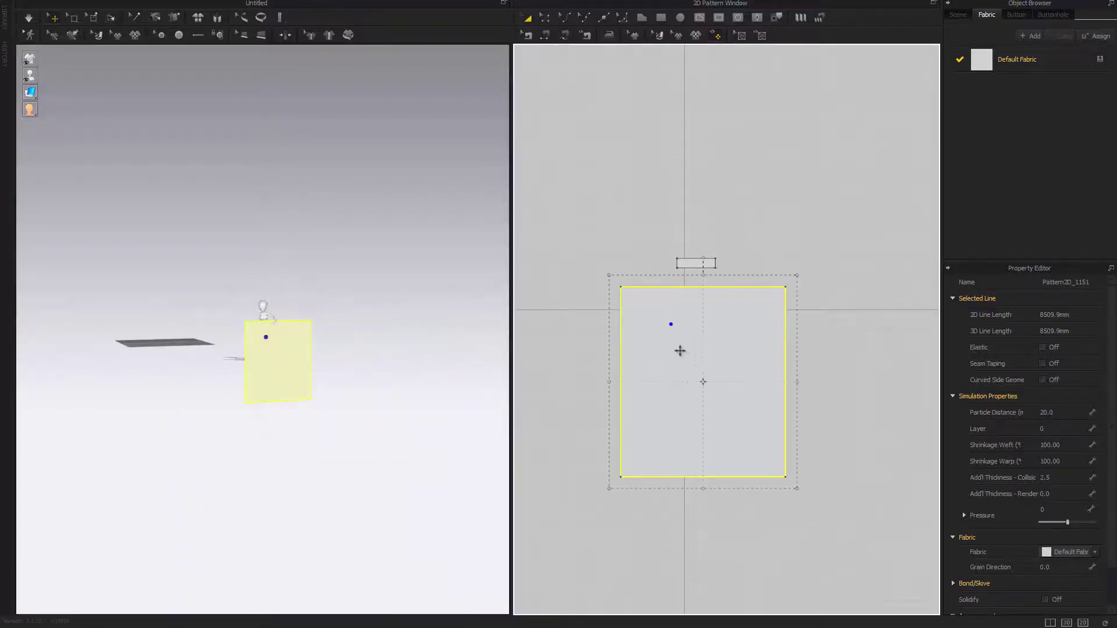
Scale the large panel down to about 909 mm wide and move it directly below the waistband pattern
left_click(679, 349)
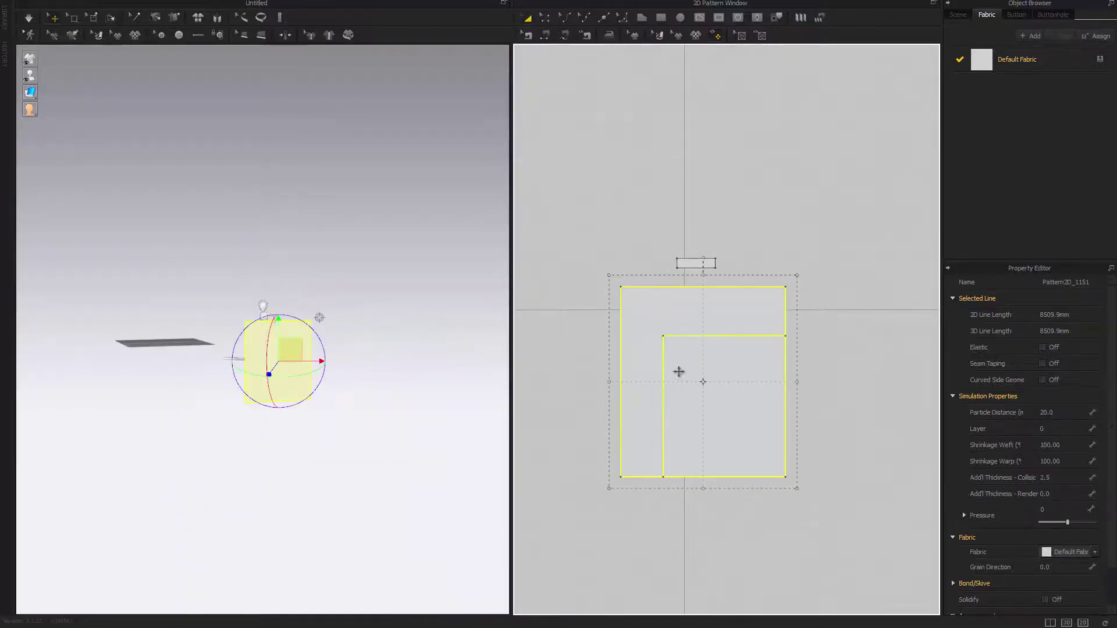
left_click_drag(718, 387, 681, 344)
left_click(616, 282)
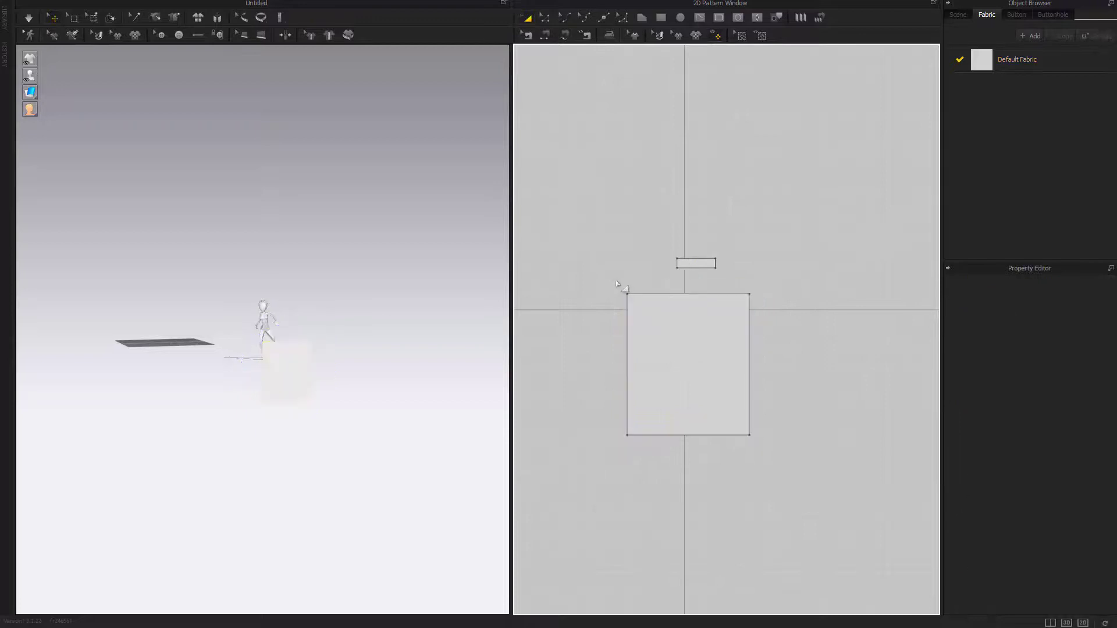
left_click(655, 310)
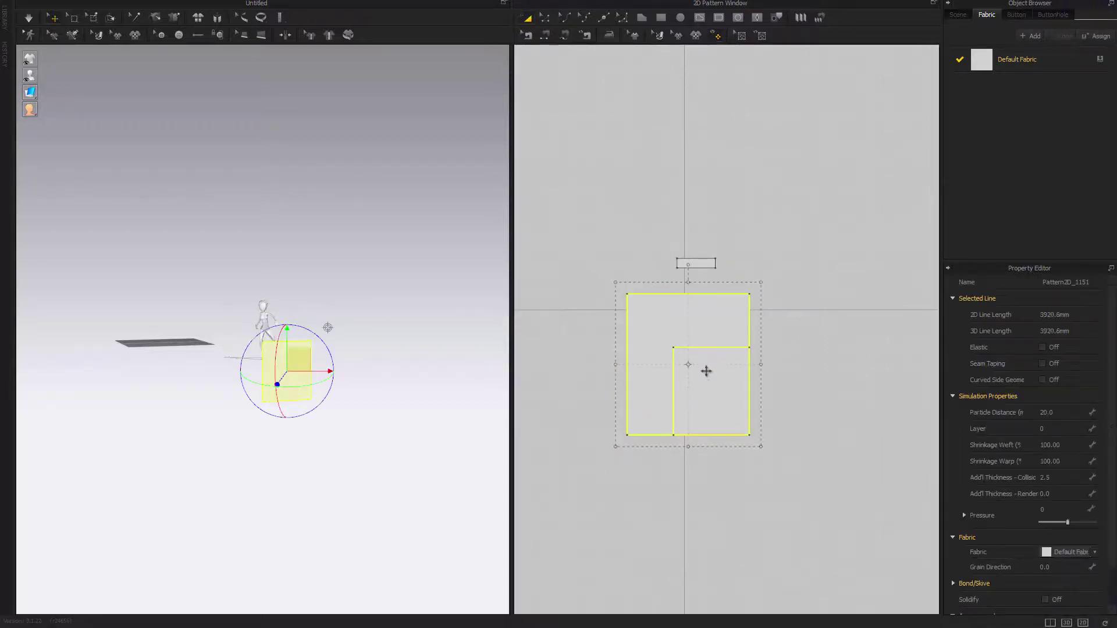
key("ctrl+z")
left_click_drag(706, 372, 691, 301)
Try to sew the panel's upper edge to the waistband's lower edge with Segment Sewing, inspect the seam, and undo it
scroll(390, 520, "up", 3)
right_click_drag(390, 519, 251, 404)
scroll(245, 449, "up", 10)
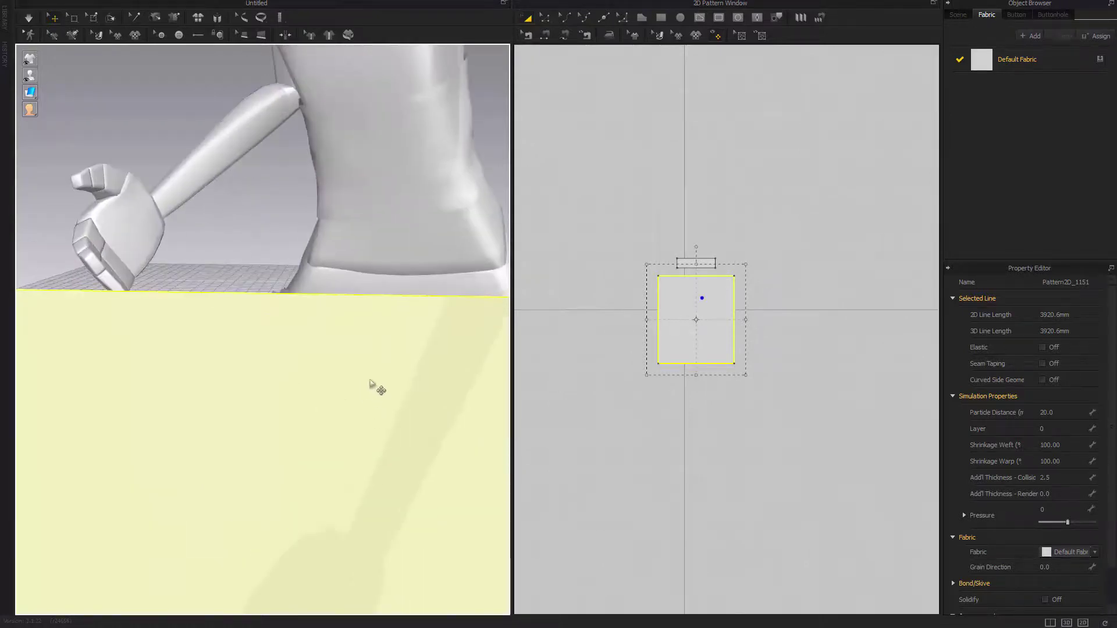
right_click_drag(378, 381, 463, 368)
scroll(772, 378, "up", 4)
middle_click_drag(628, 198, 766, 326)
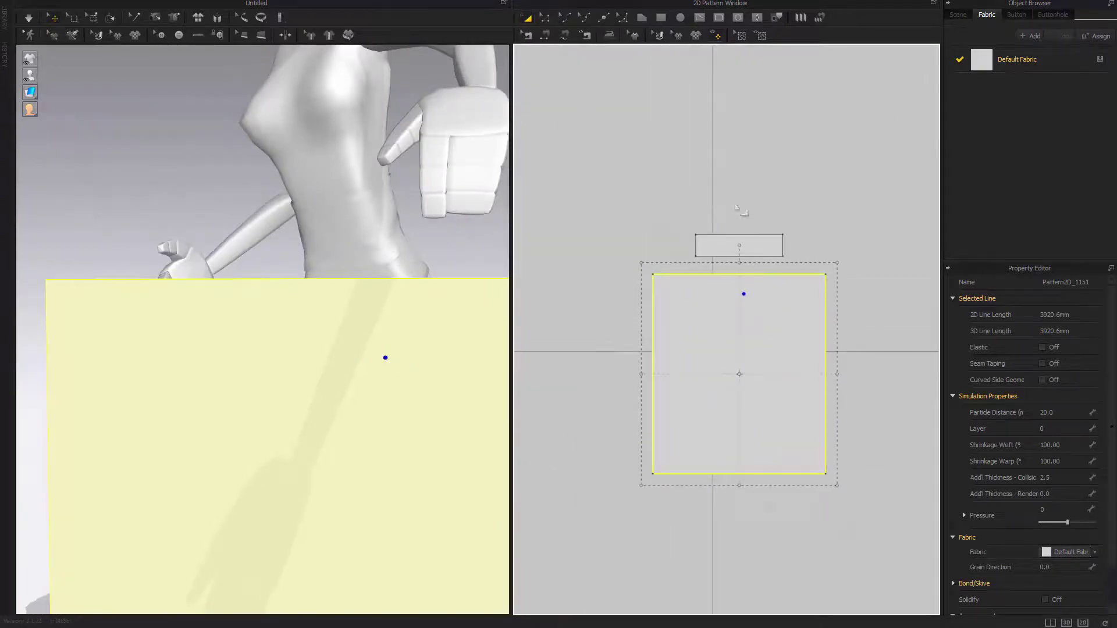
key("n")
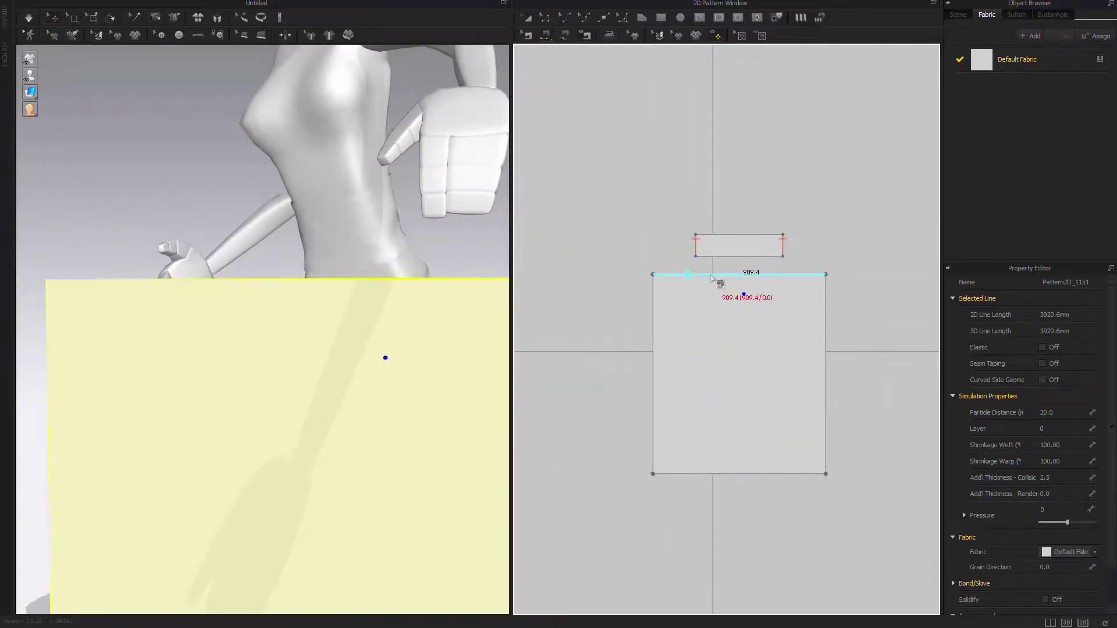
left_click(722, 276)
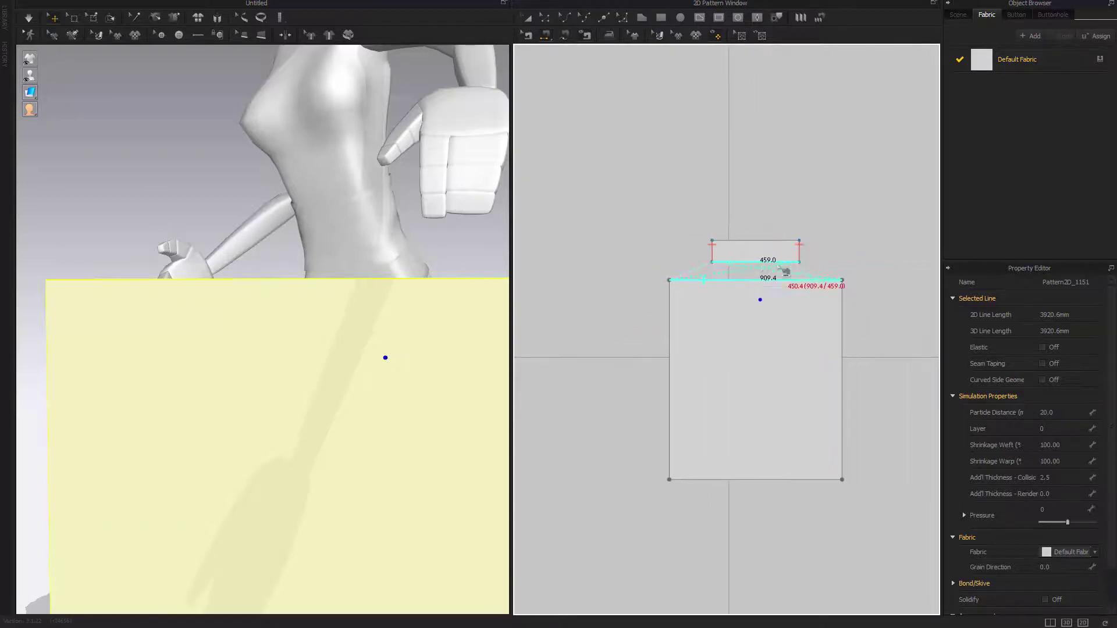
left_click(743, 263)
scroll(738, 273, "up", 5)
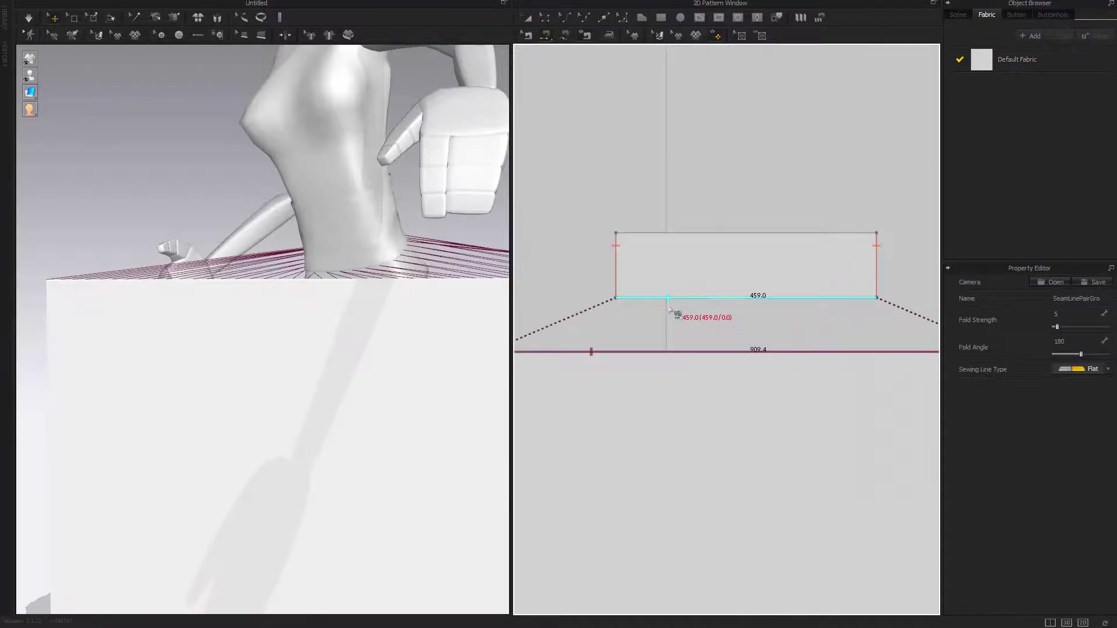
middle_click_drag(669, 314, 748, 364)
scroll(748, 364, "up", 3)
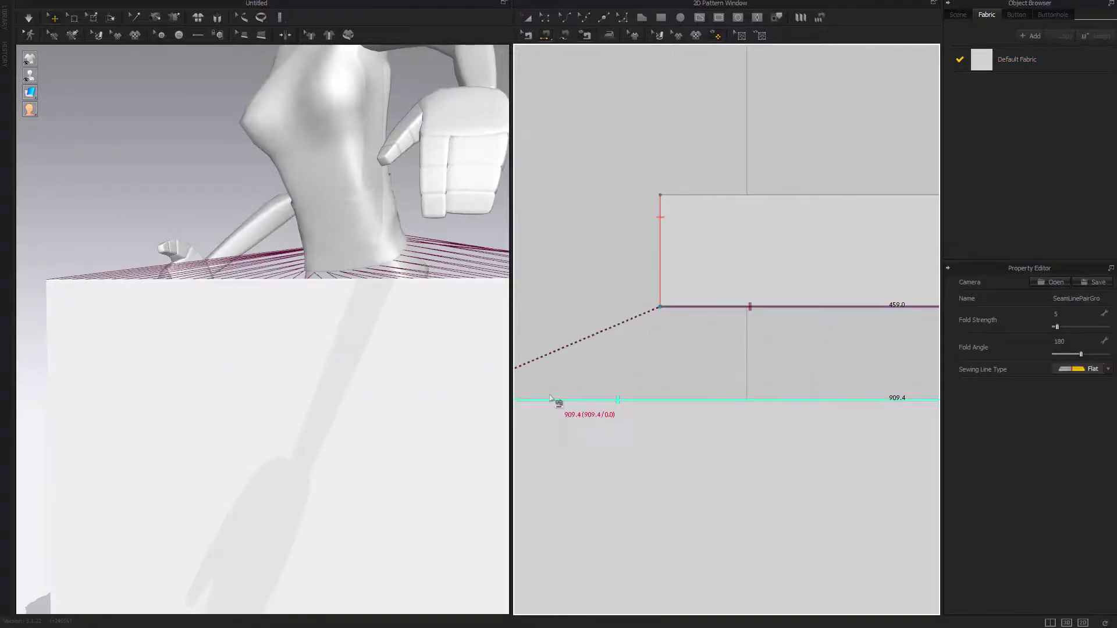
scroll(680, 413, "down", 5)
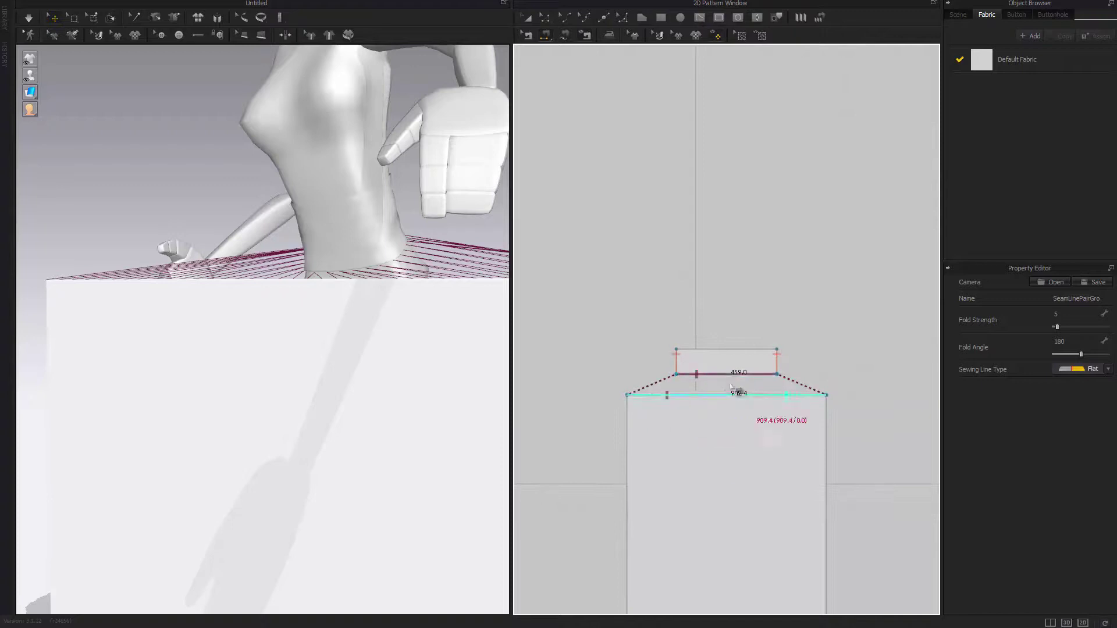
scroll(728, 385, "up", 2)
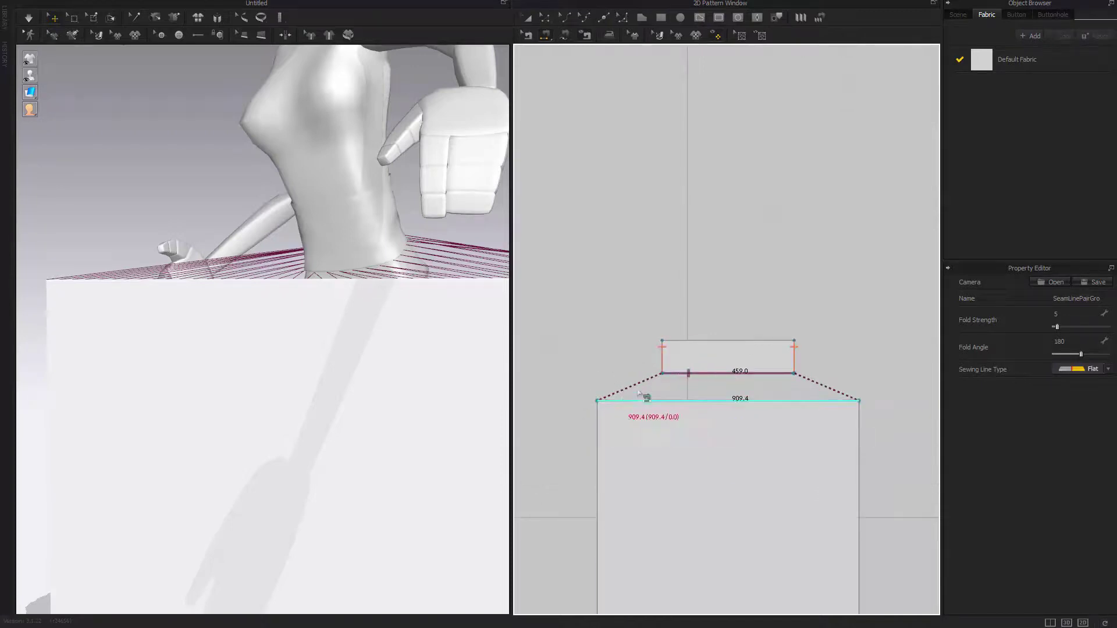
key("ctrl+z")
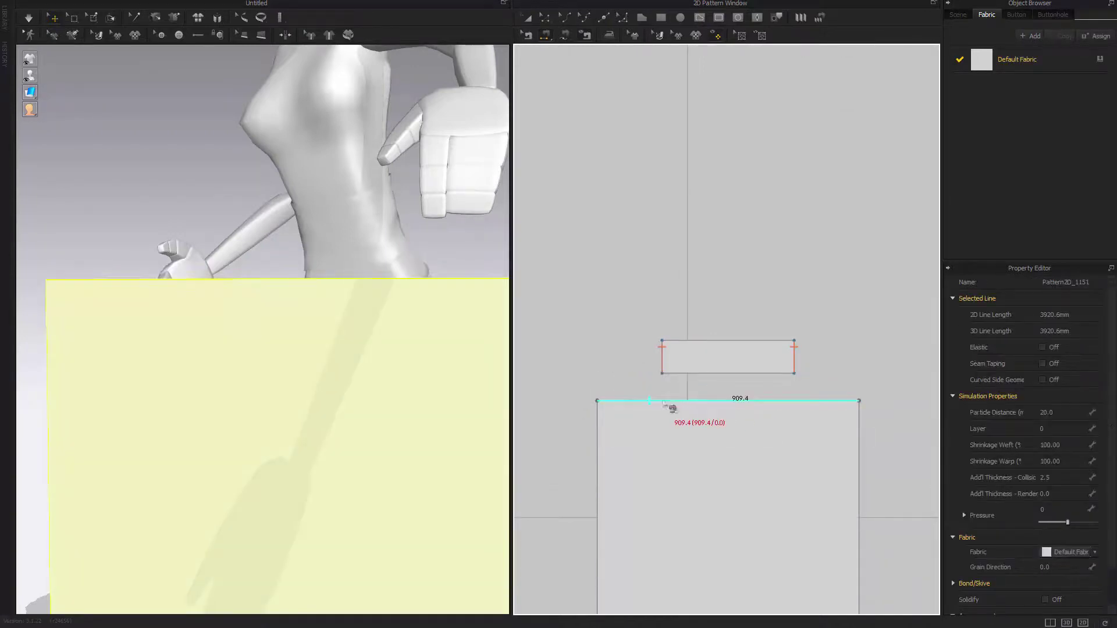
Sew the panel's upper edge to the waistband's lower edge and reverse the seam direction so its lines run uncrossed
left_click(663, 401)
left_click(777, 374)
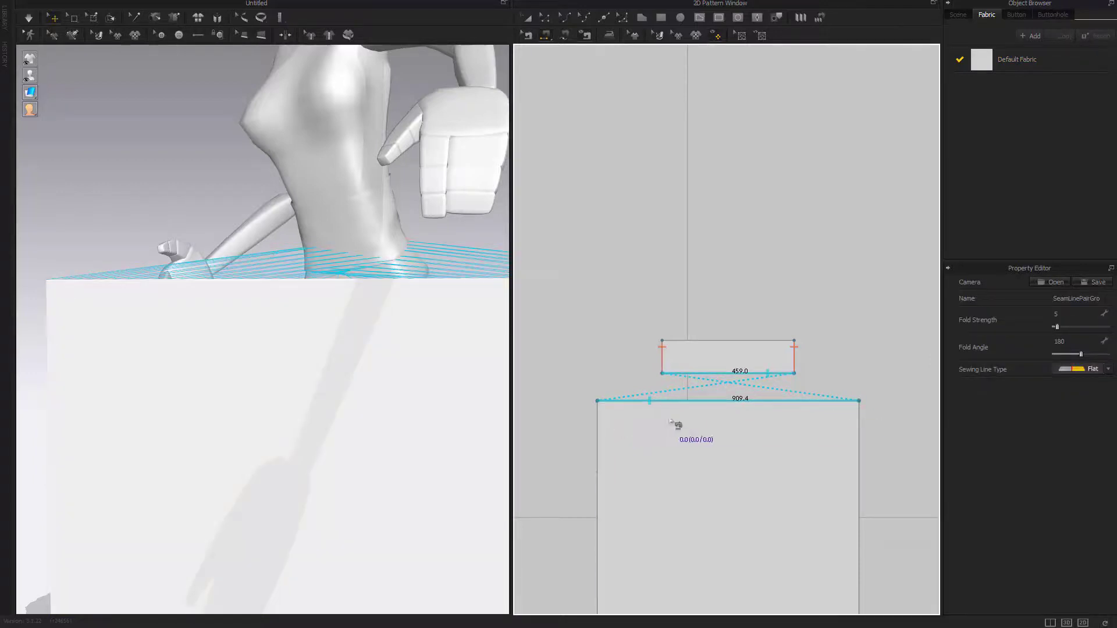
right_click_drag(452, 254, 407, 256)
key("ctrl+b")
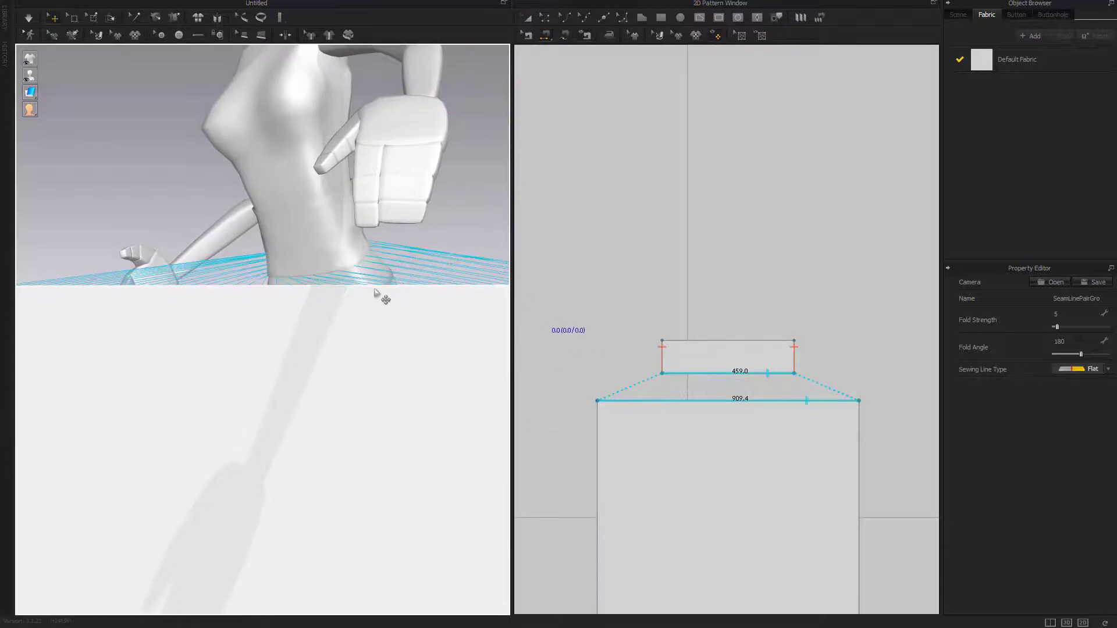
Start the simulation to drape the panel as a skirt and pull its side edge back around the hip
right_click_drag(373, 294, 351, 341)
left_click(318, 386)
key("space")
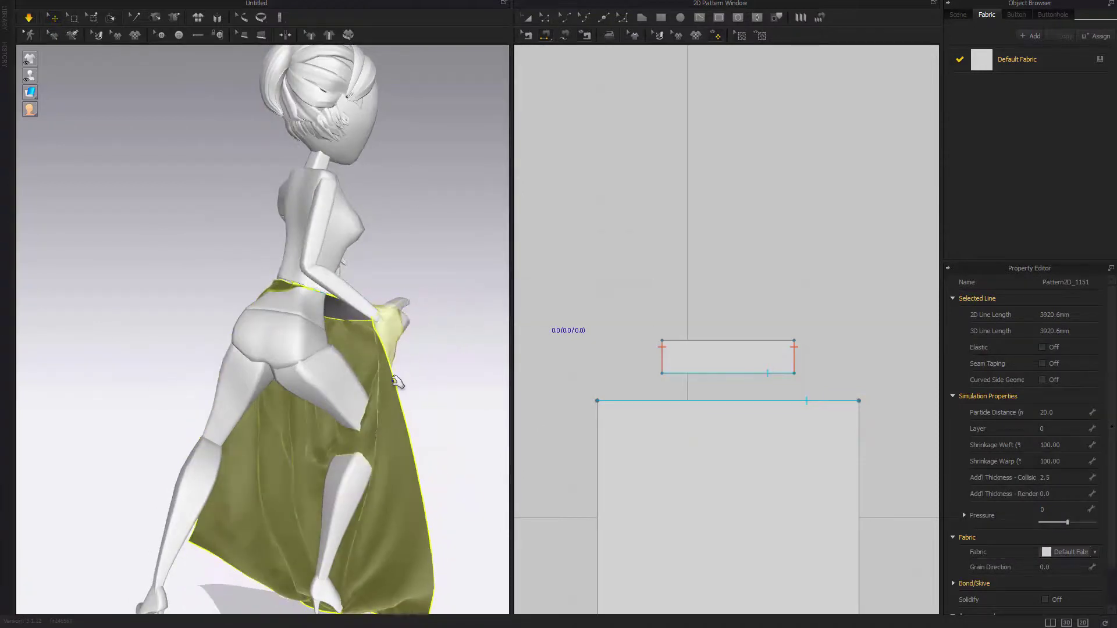
left_click_drag(388, 362, 229, 354)
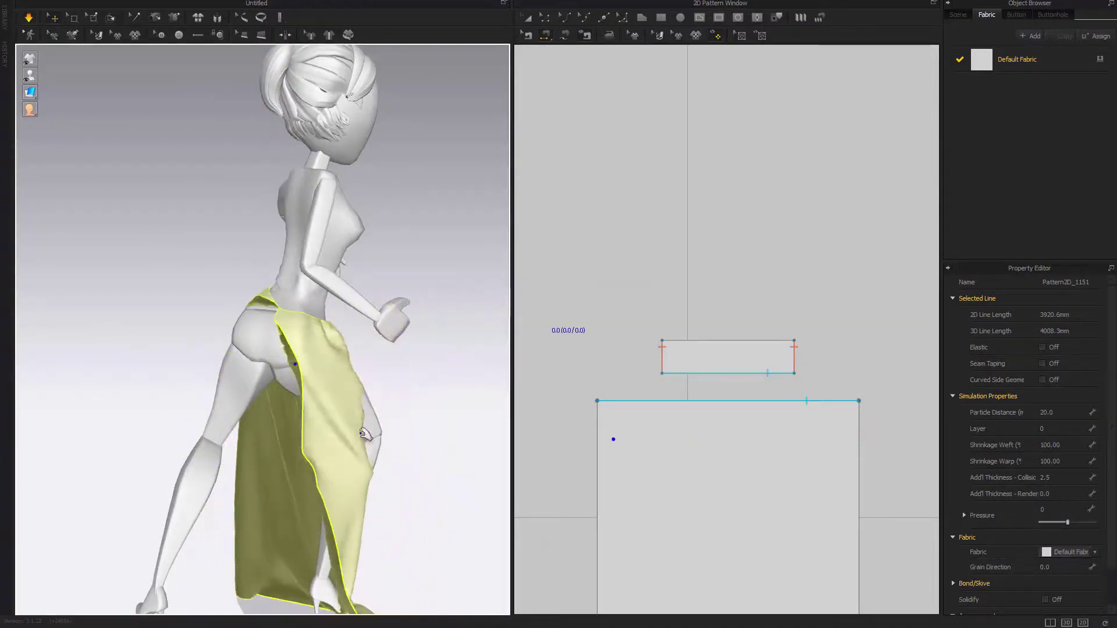
right_click_drag(361, 433, 302, 436)
left_click(319, 457)
Pull the draped skirt's cloth outward and around the legs from the front and side
left_click_drag(311, 451, 473, 443)
right_click_drag(294, 454, 236, 485)
left_click_drag(185, 483, 140, 532)
right_click_drag(295, 538, 397, 472)
left_click_drag(357, 445, 463, 416)
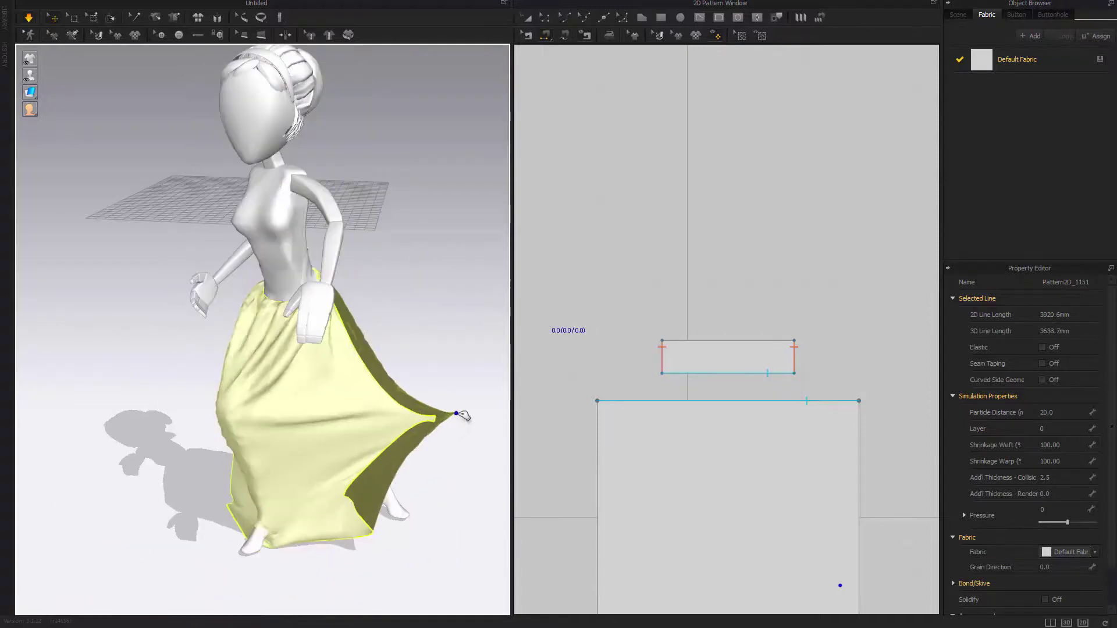
Tug the skirt's hem sideways and inspect how the draped skirt settles from several angles
right_click_drag(332, 497, 429, 527)
left_click_drag(286, 567, 464, 574)
scroll(332, 489, "down", 4)
right_click_drag(332, 488, 250, 505)
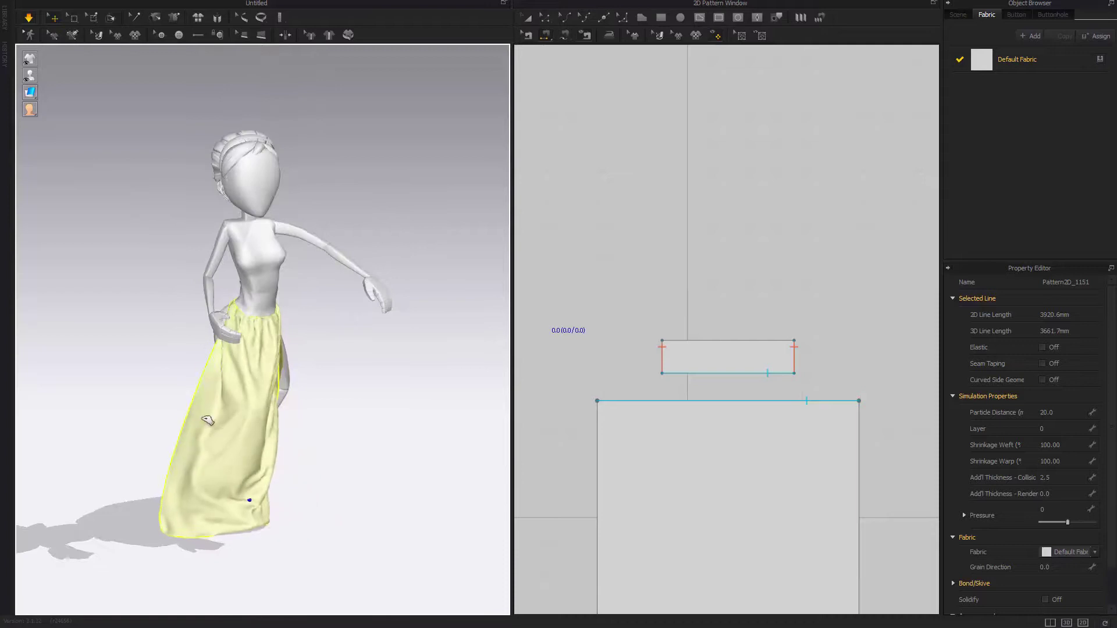
right_click_drag(314, 416, 308, 440)
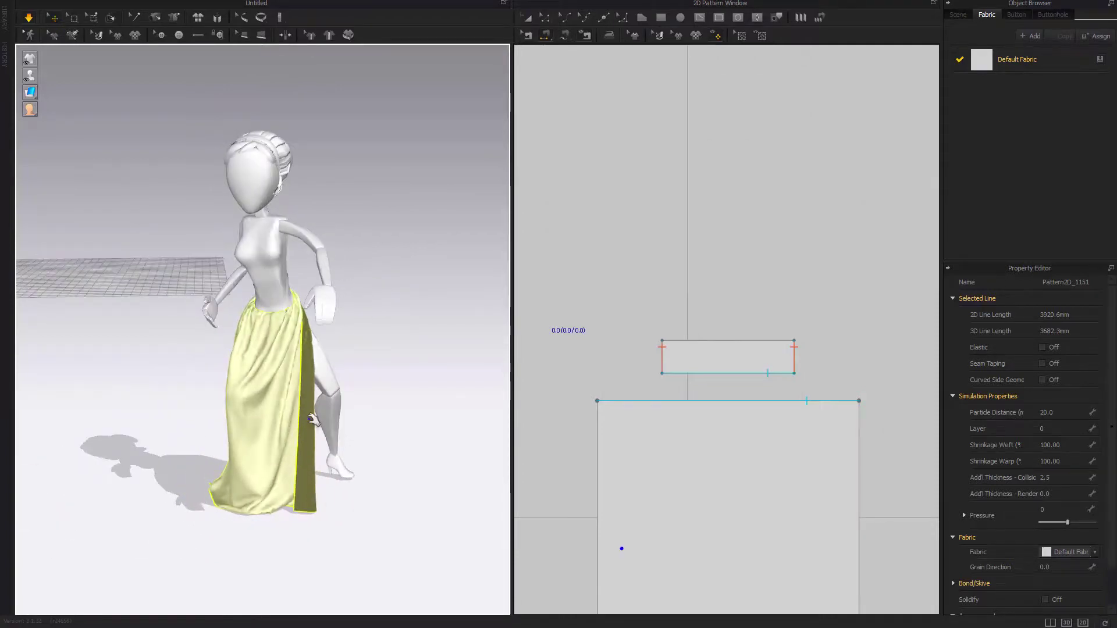
Pull the skirt's hem around the legs toward the back of the figure, working from the side and rear
right_click_drag(383, 400, 341, 425)
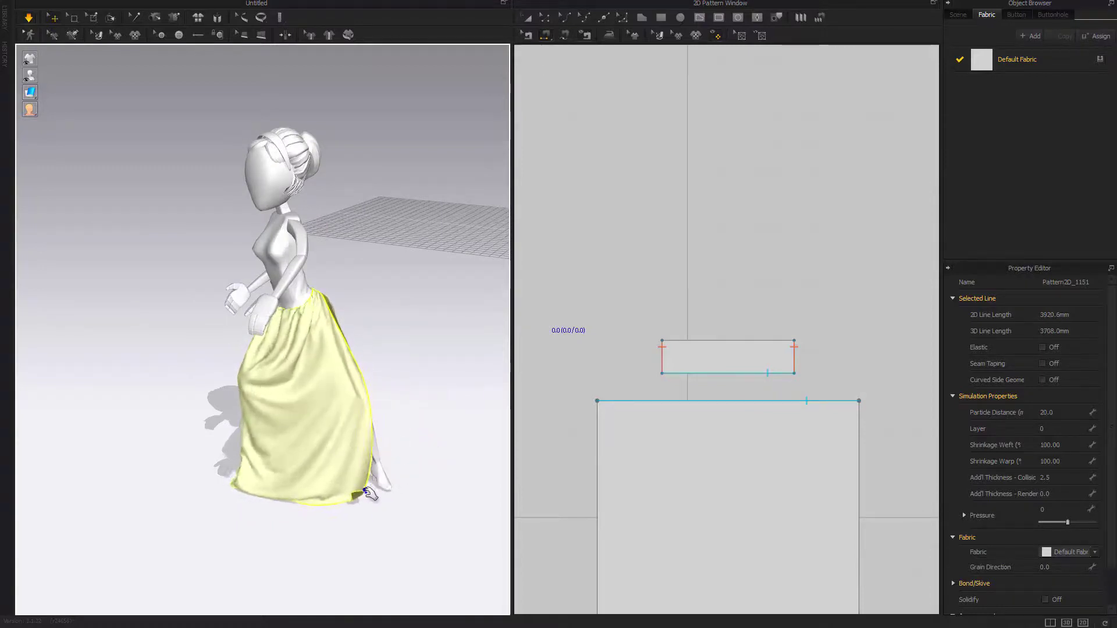
left_click(385, 463)
scroll(397, 491, "up", 3)
right_click_drag(386, 464, 299, 464)
left_click(298, 544)
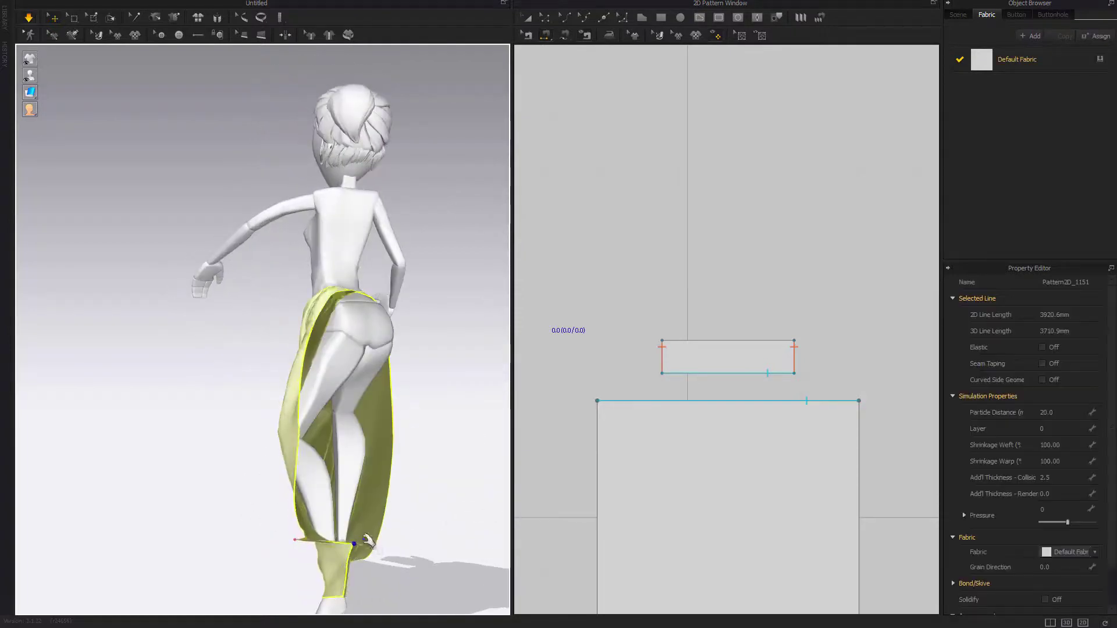
right_click_drag(298, 544, 378, 546)
left_click(383, 546)
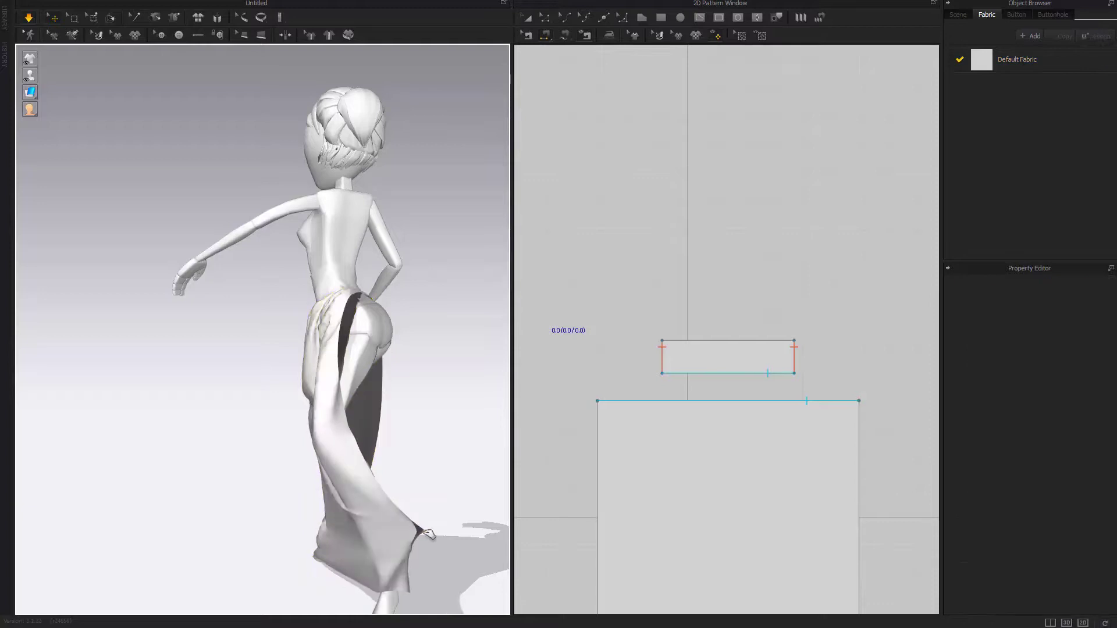
Stretch the panel's open side edges out behind the figure and pin them at several points down to the hem
left_click_drag(343, 340, 443, 336)
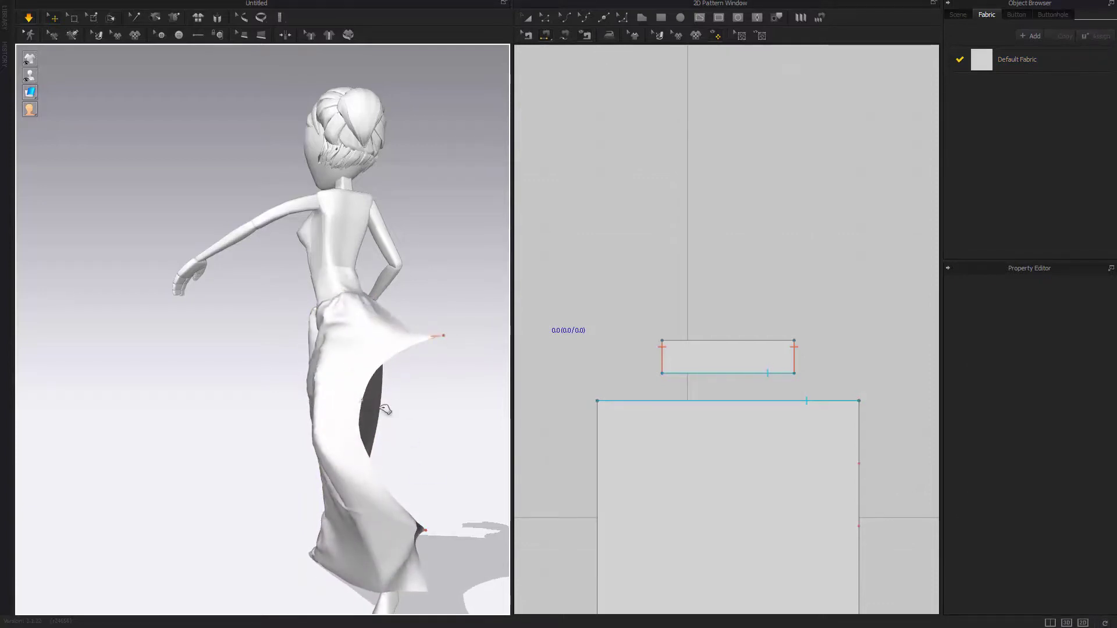
right_click_drag(388, 410, 279, 413)
mouse_move(241, 397)
left_mouse_down()
mouse_move(268, 507)
mouse_move(264, 559)
mouse_move(219, 569)
mouse_move(262, 567)
left_mouse_up()
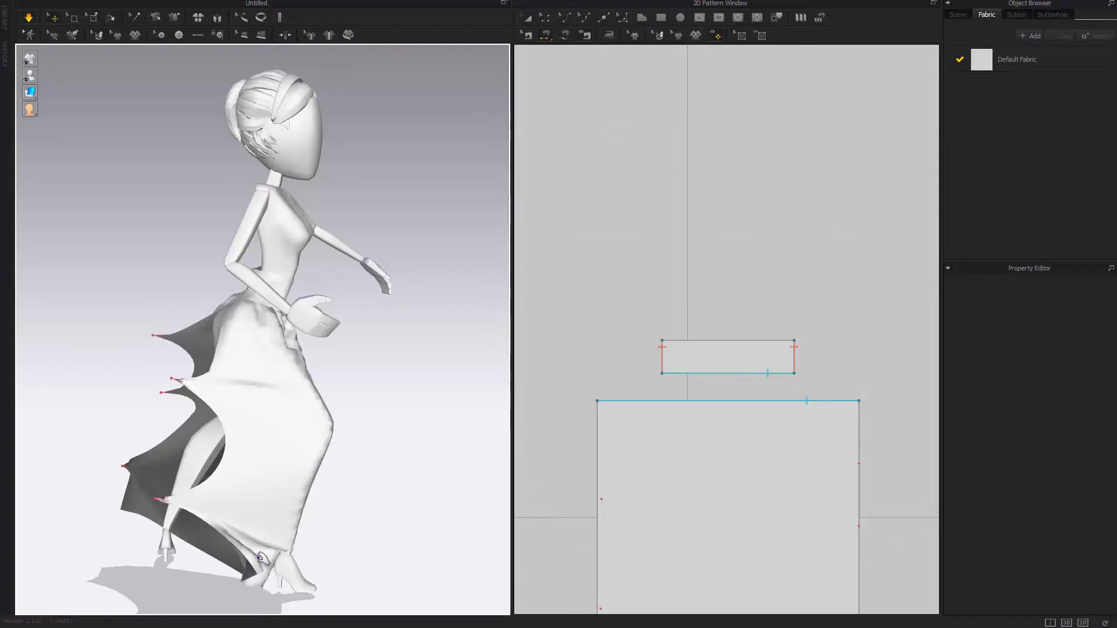
left_click_drag(271, 570, 386, 583)
right_click_drag(309, 591, 105, 523)
scroll(805, 524, "down", 3)
Sew the panel's two vertical side edges together and simulate to close the skirt behind the figure
key("a")
left_click(715, 431)
key("n")
left_click(667, 386)
left_click(803, 381)
right_click_drag(491, 413, 424, 423)
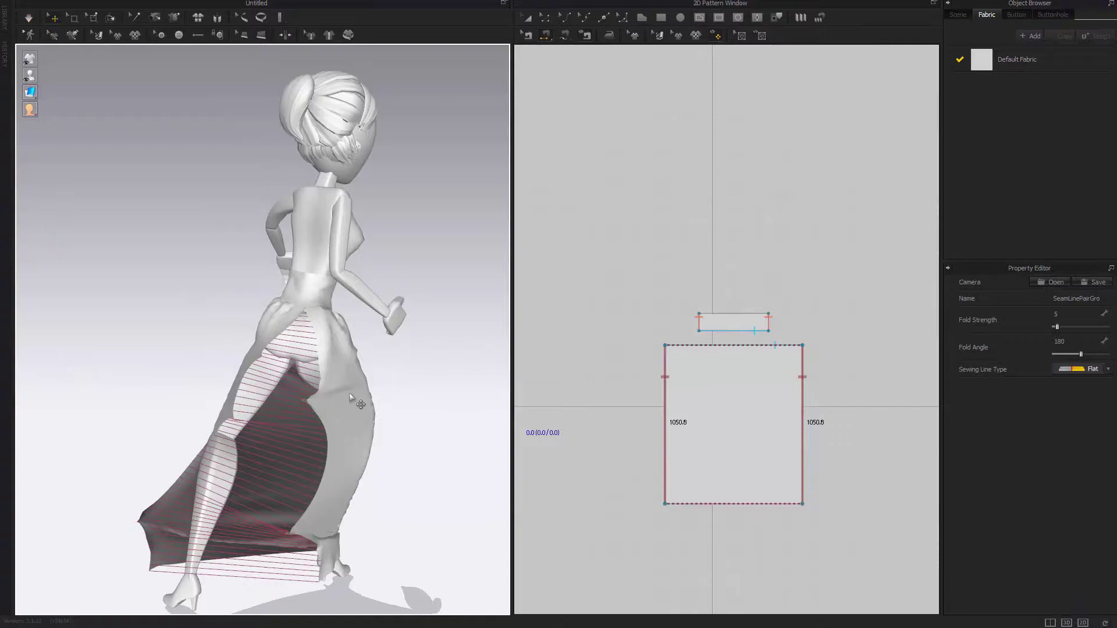
key("space")
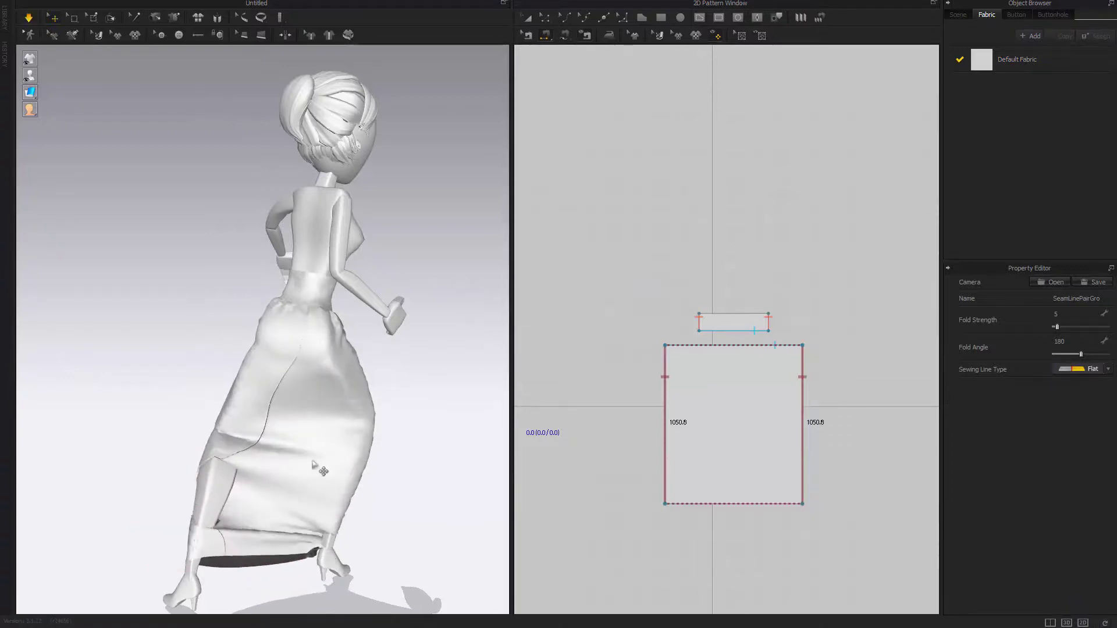
Widen the skirt panel equally on both sides to a 2D line length of about 4514 mm and simulate it
left_click(715, 423)
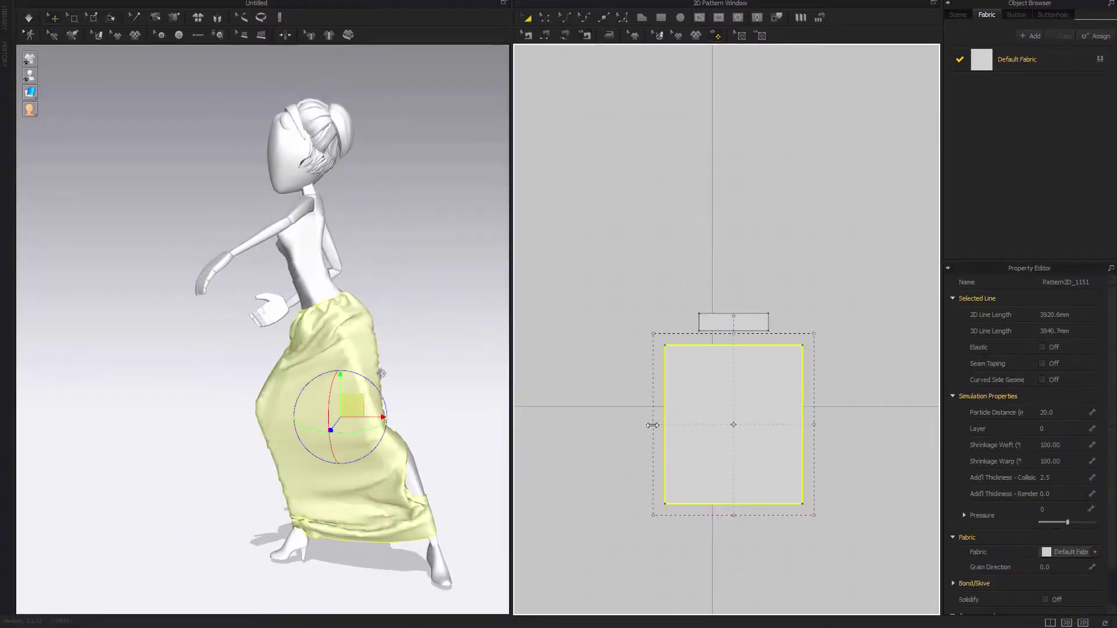
key("ctrl+z")
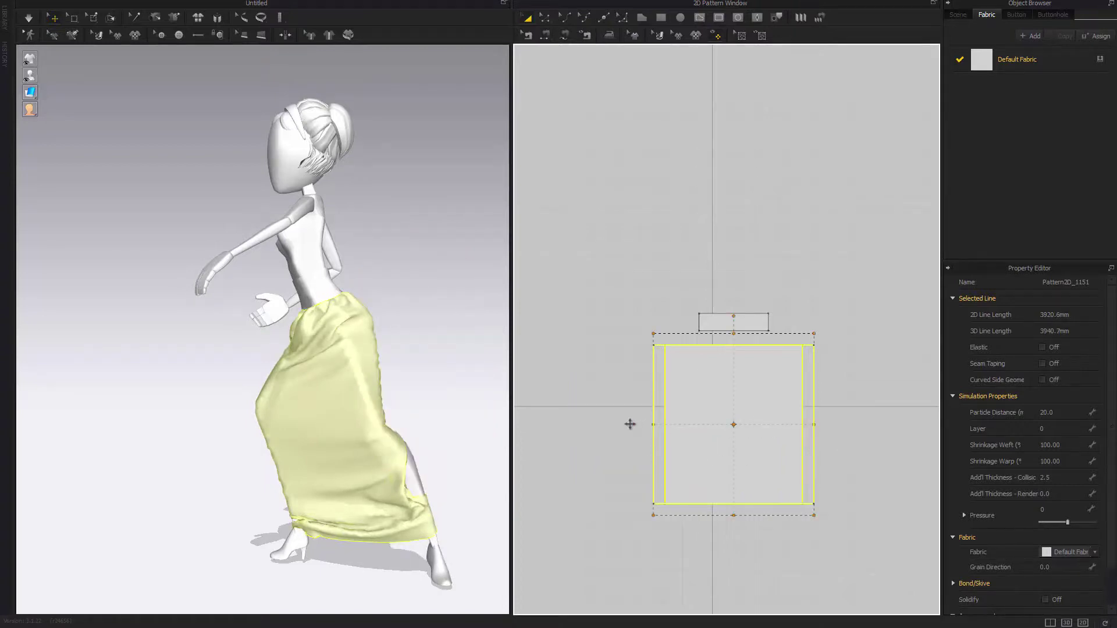
left_click_drag(606, 423, 605, 424)
right_click_drag(357, 424, 421, 407)
key("space")
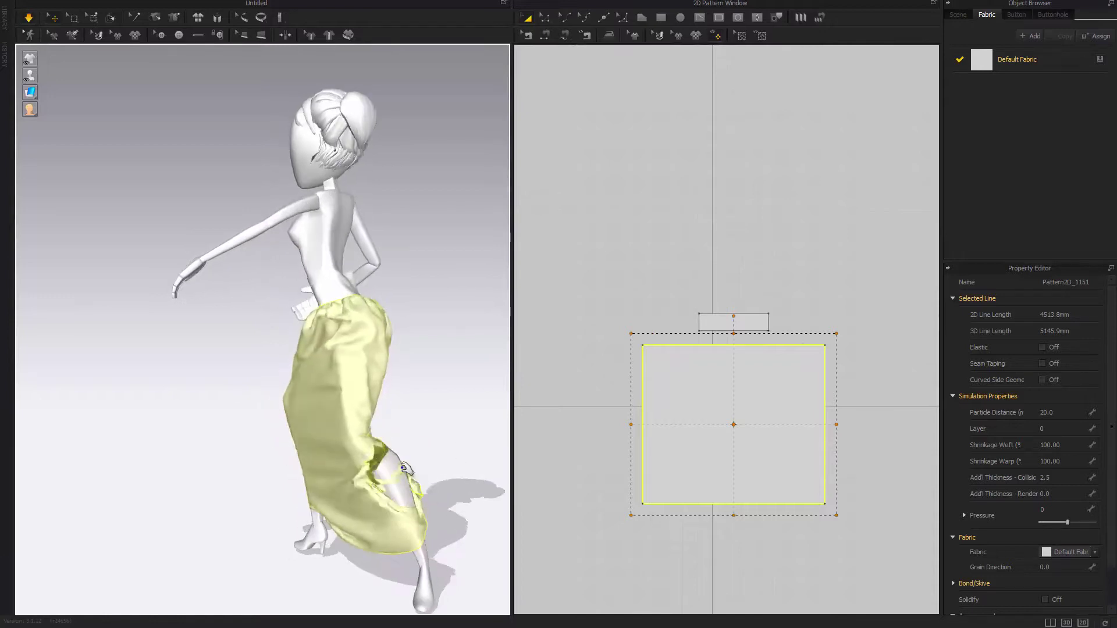
Pull the bunched hem outward around the back leg and feet so that the cloth hangs free of them
left_click_drag(586, 494, 643, 510)
left_click_drag(399, 456, 457, 439)
right_click_drag(457, 439, 292, 563)
left_click_drag(271, 569, 428, 541)
right_click_drag(428, 541, 244, 560)
left_click_drag(213, 561, 217, 562)
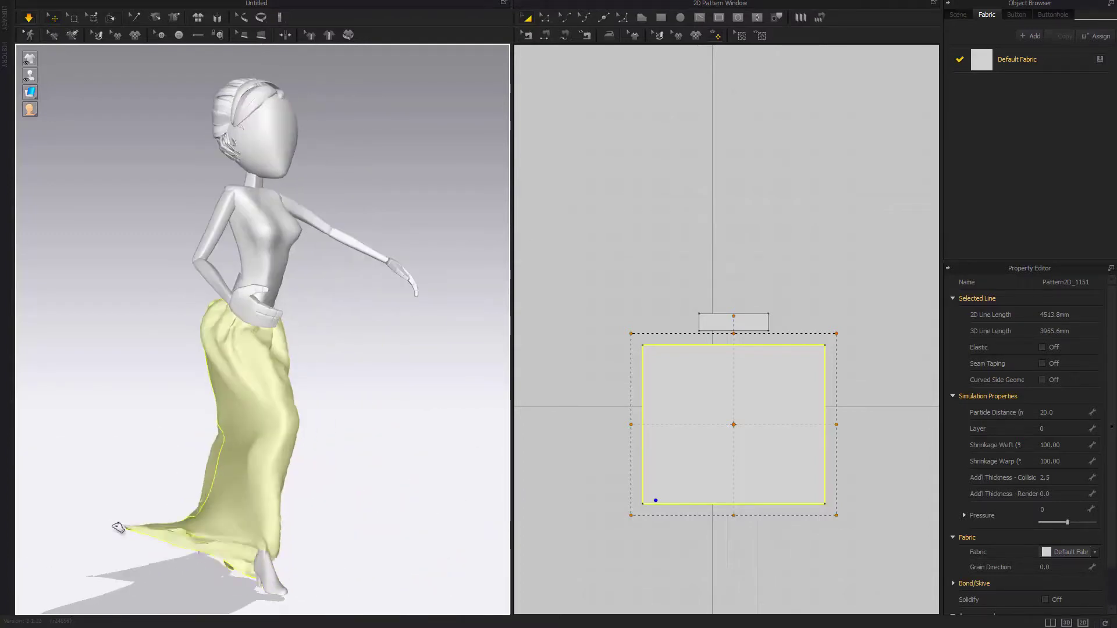
Shorten the skirt panel by raising its lower edge, to a 2D line length of about 3813 mm
scroll(316, 563, "up", 6)
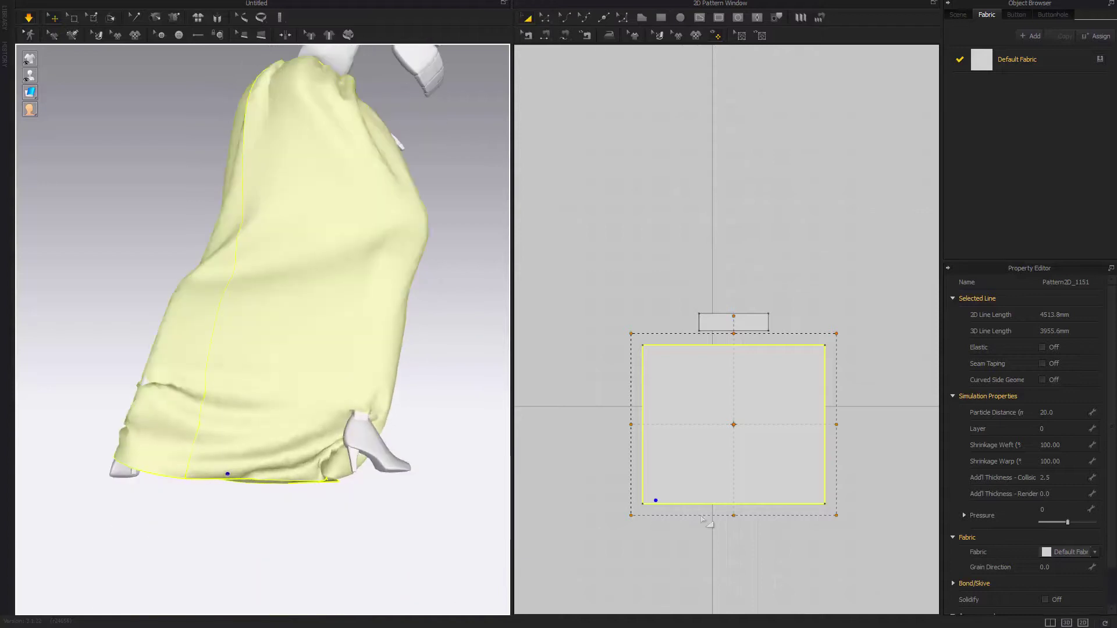
left_click(713, 520)
left_click(740, 494)
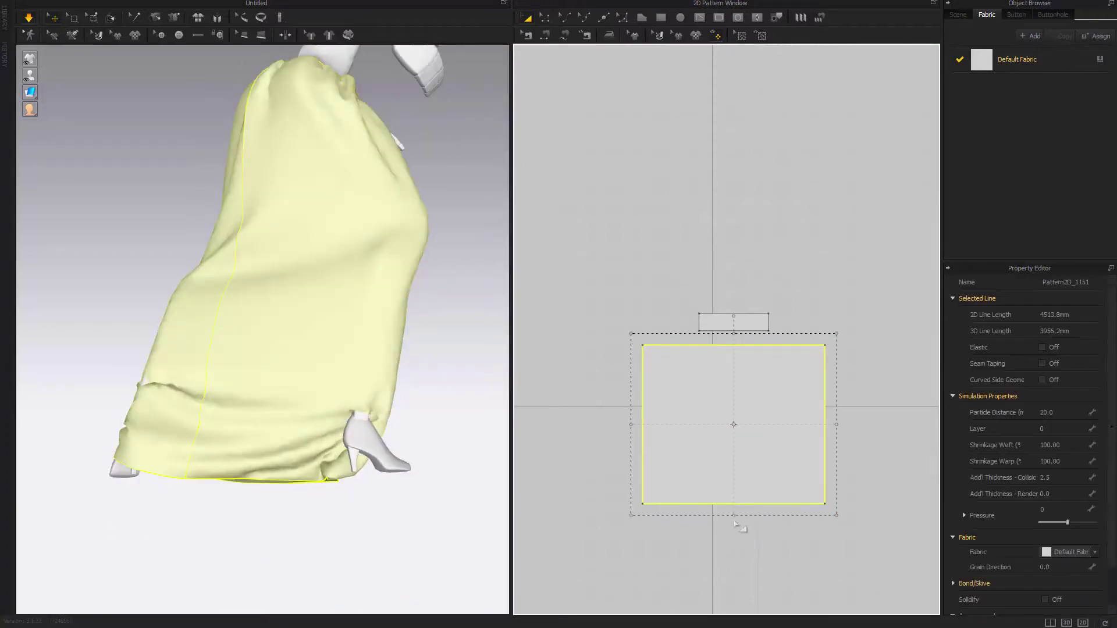
left_click_drag(739, 465, 740, 463)
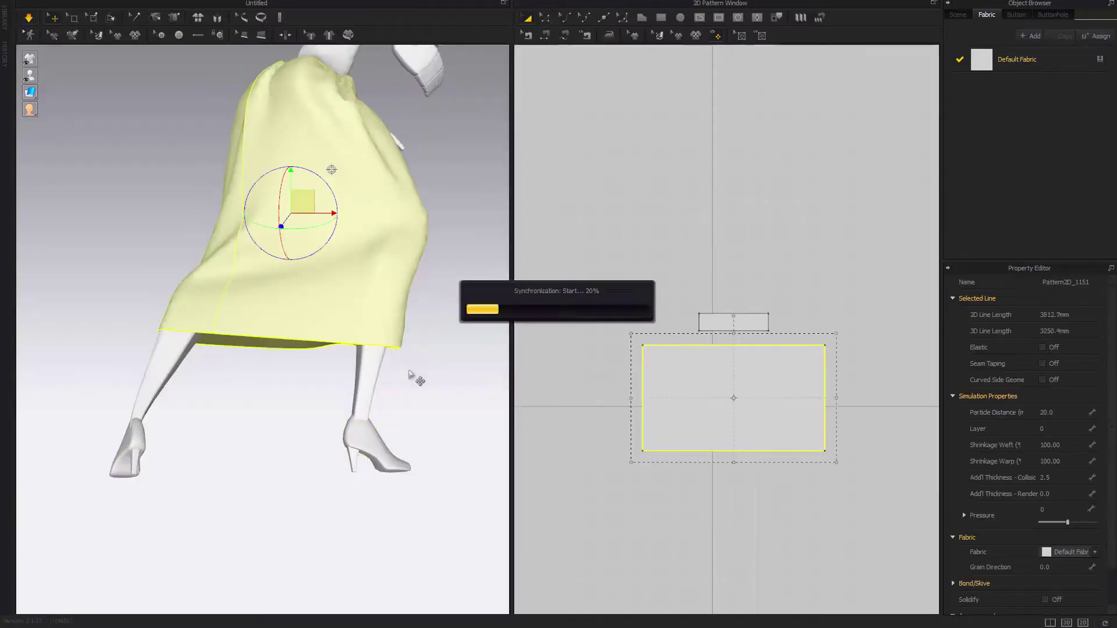
scroll(409, 368, "down", 3)
right_click_drag(409, 368, 323, 388)
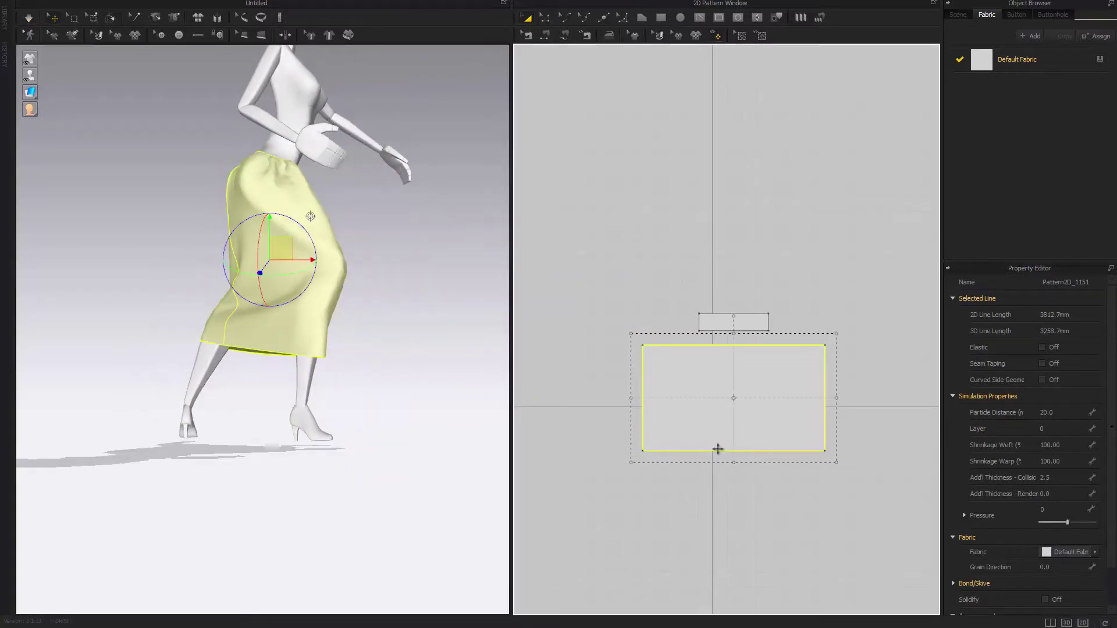
Lengthen the panel at its lower edge to a 2D line length of about 4136 mm, then simulate and tug the skirt into shape
left_click_drag(733, 460, 731, 486)
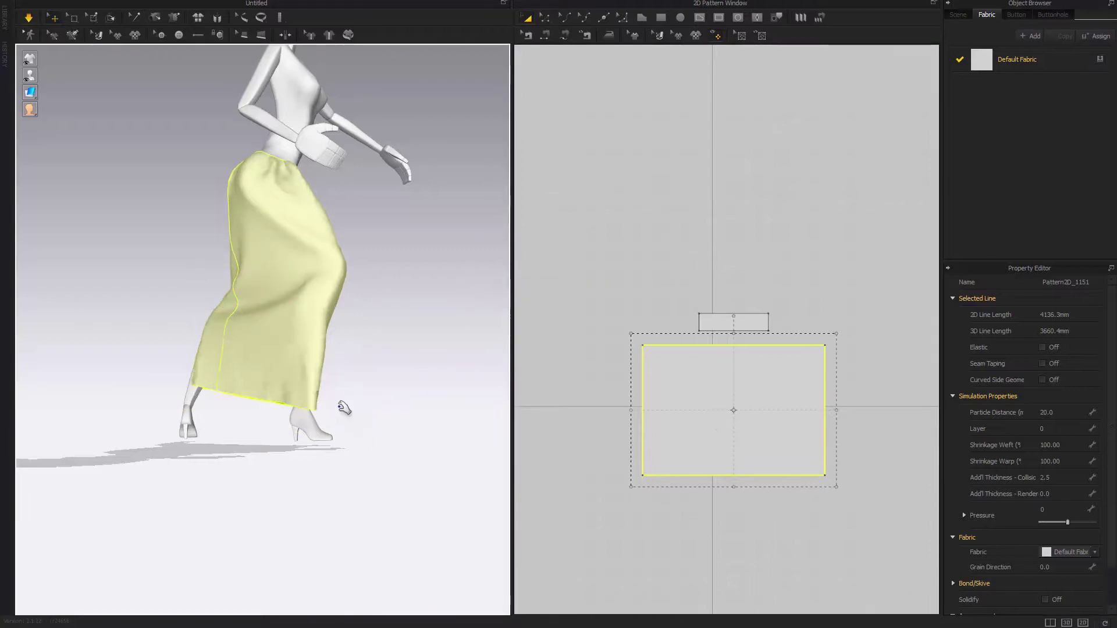
left_click(341, 403)
right_click_drag(341, 403, 192, 416)
left_click_drag(331, 392, 409, 389)
right_click_drag(409, 389, 368, 352)
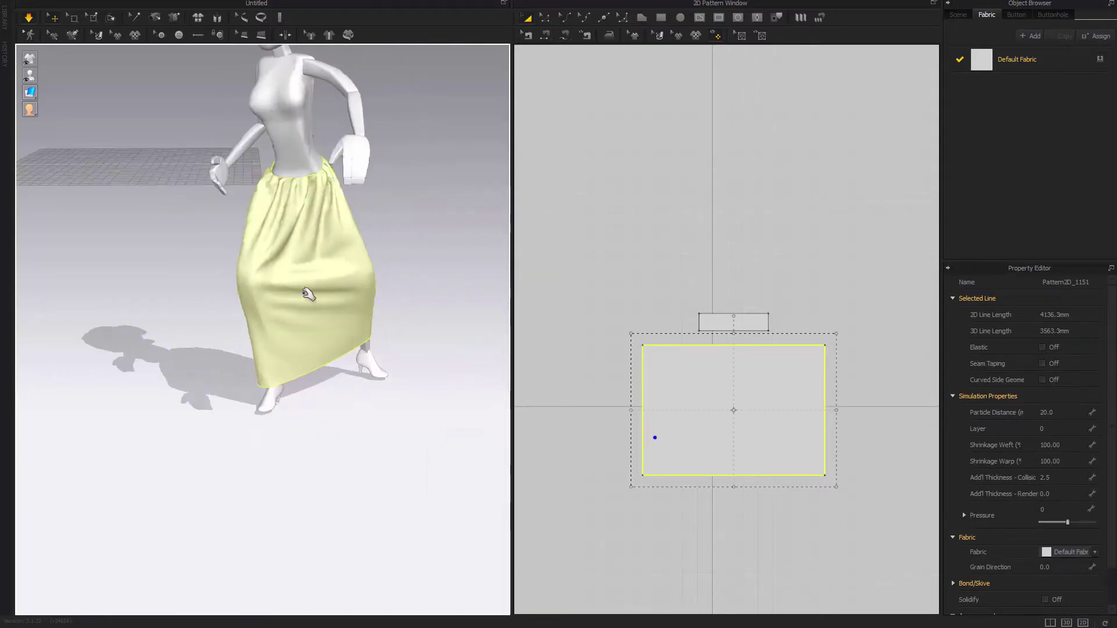
left_click_drag(380, 312, 391, 310)
Examine the skirt's fabric tension at the waist, knees and hem in the strain map, and restore the textured surface display
left_click(573, 425)
scroll(361, 322, "down", 3)
key("alt+6")
right_click_drag(407, 307, 674, 280)
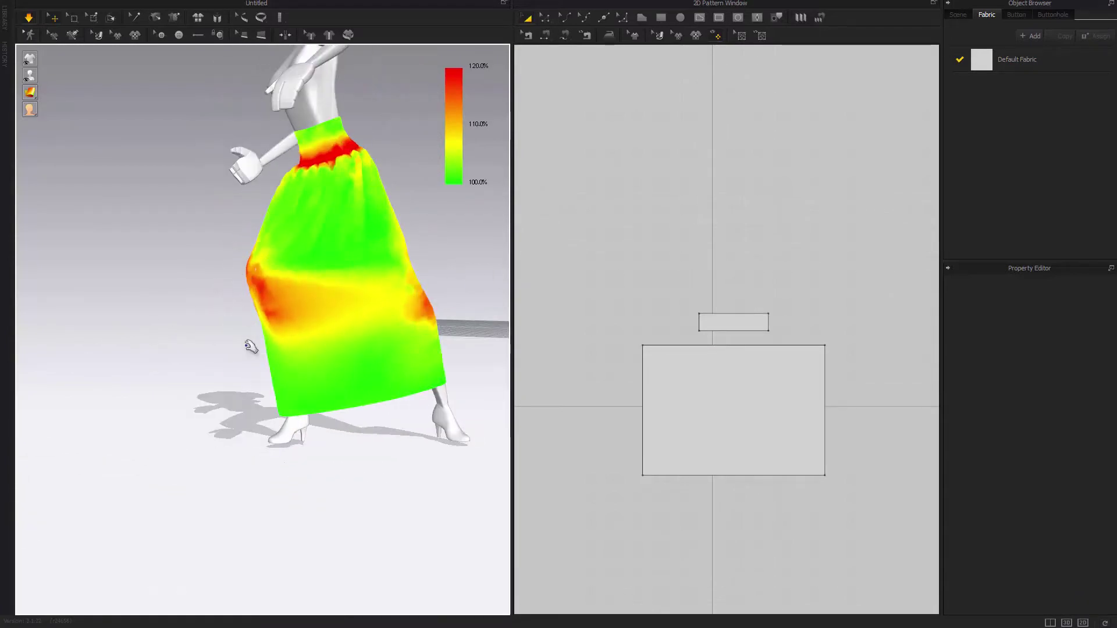
mouse_move(390, 335)
right_mouse_down()
mouse_move(515, 307)
mouse_move(97, 322)
mouse_move(401, 319)
right_mouse_up()
middle_click_drag(391, 349, 338, 411)
scroll(338, 412, "down", 5)
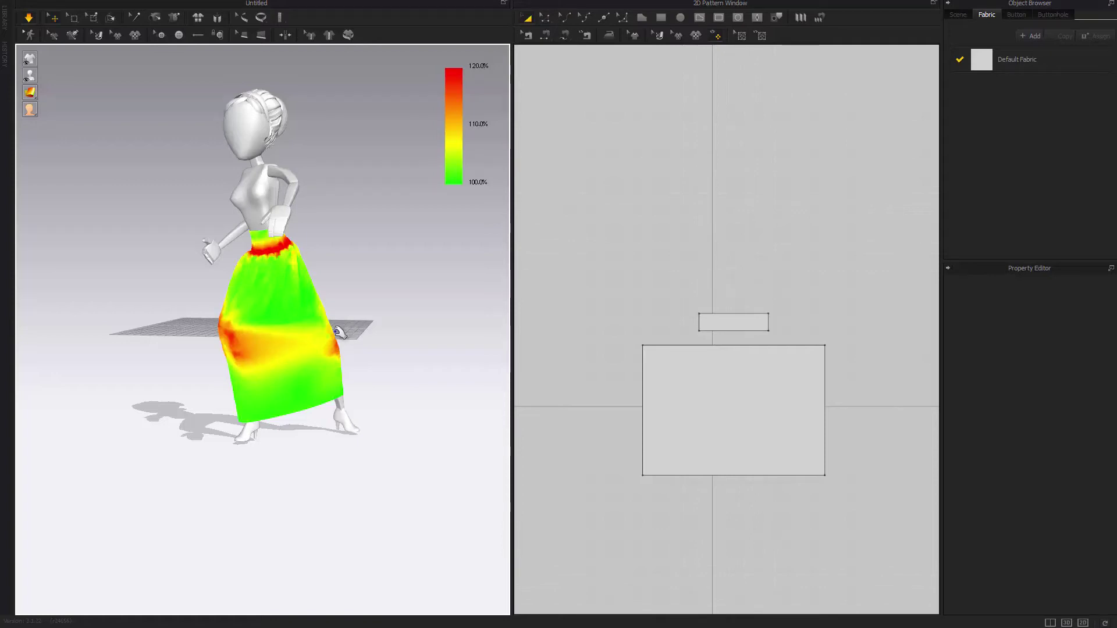
key("alt+1")
Widen the skirt panel on both sides to a 2D line length of about 4652 mm and simulate the fuller skirt
scroll(274, 337, "up", 4)
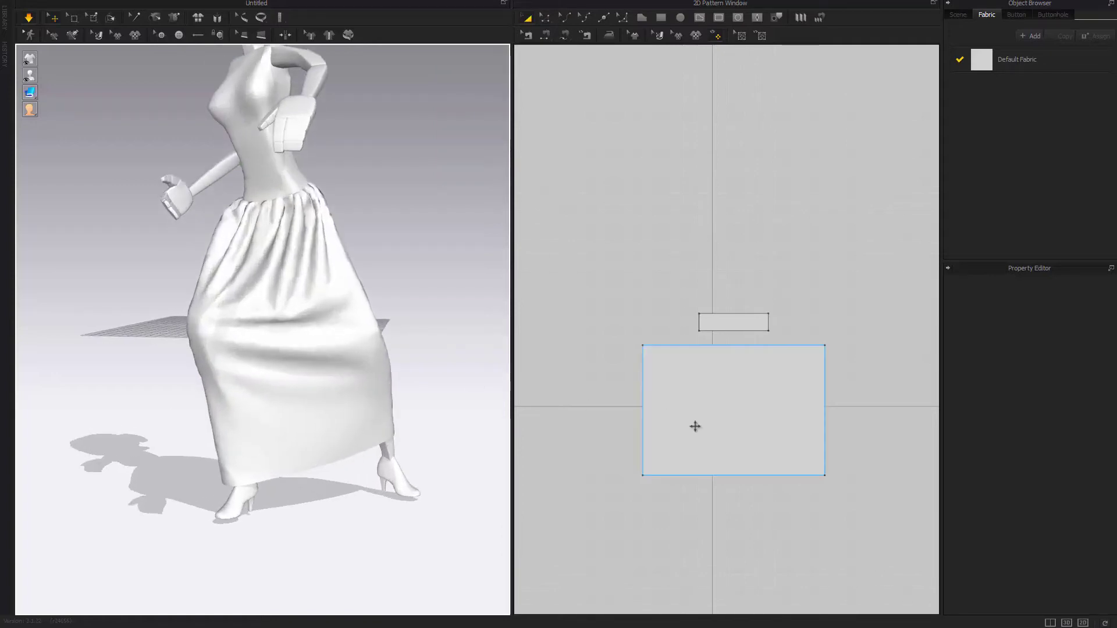
left_click(716, 421)
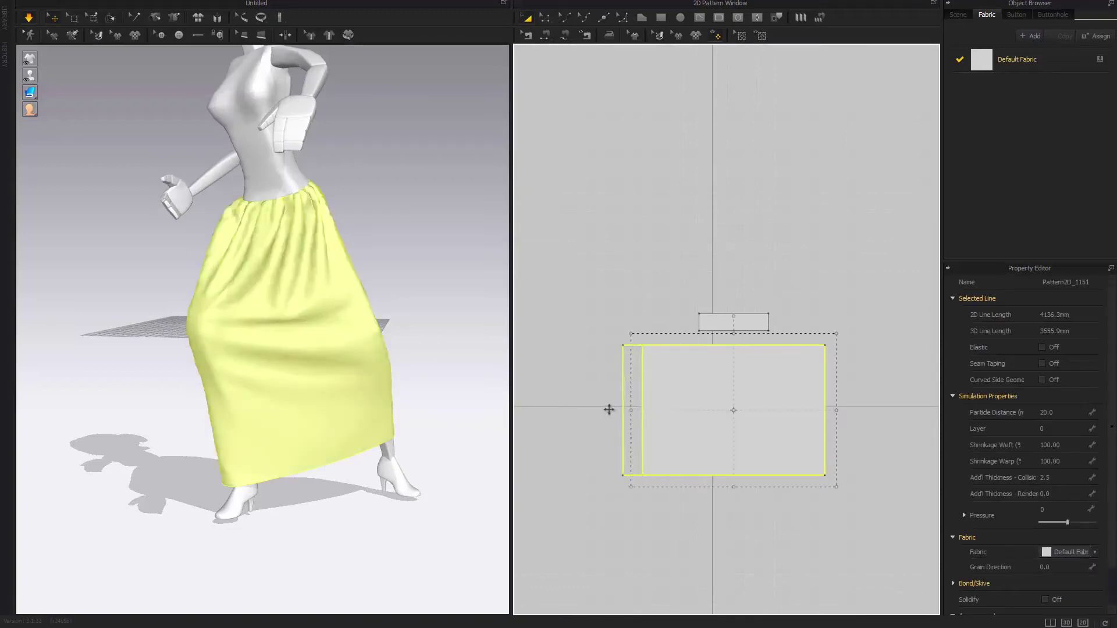
left_click_drag(609, 409, 609, 410)
left_click_drag(836, 410, 853, 412)
key("space")
left_click(386, 413)
right_click_drag(392, 418, 448, 443)
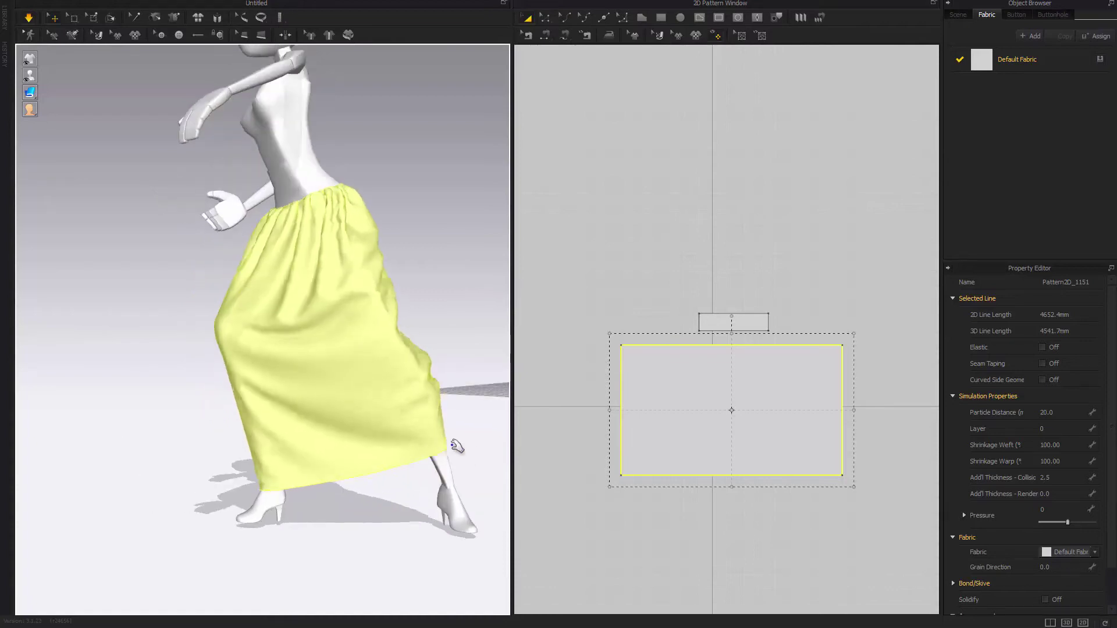
left_click(448, 369)
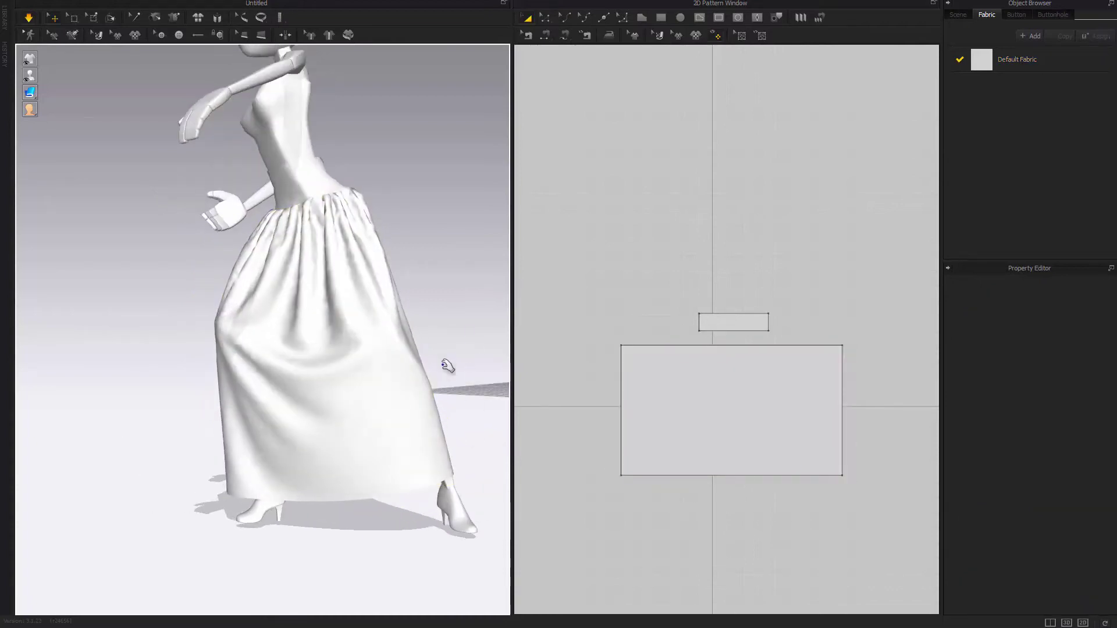
Check the strain on the widened skirt, return to the textured surface and examine the gathers below the waistband
key("alt+6")
right_click_drag(354, 411, 854, 412)
key("alt+1")
key("2")
scroll(323, 352, "up", 5)
right_click_drag(391, 386, 340, 372)
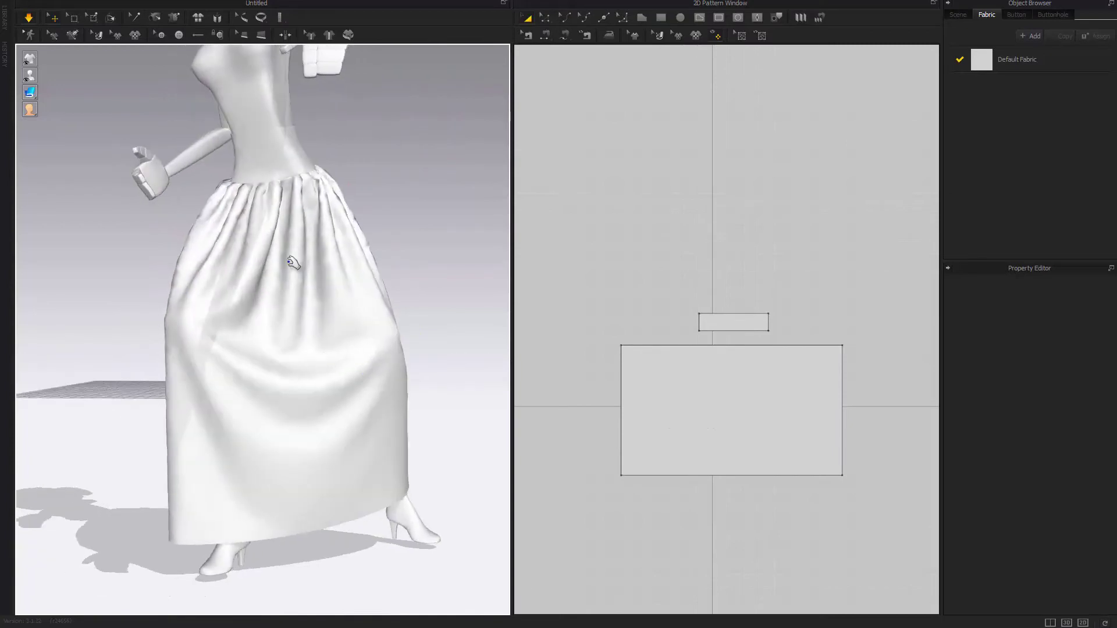
scroll(293, 262, "down", 5)
right_click_drag(293, 262, 237, 259)
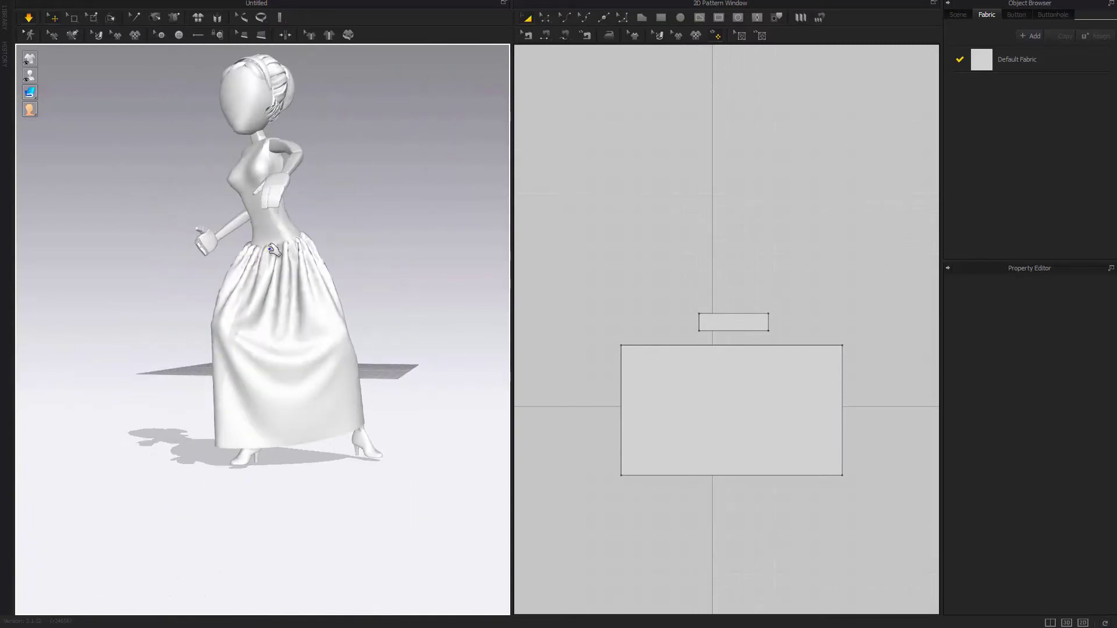
Inspect the strain map around the figure, then examine the textured skirt from underneath and at full length
key("ctrl+shift+s")
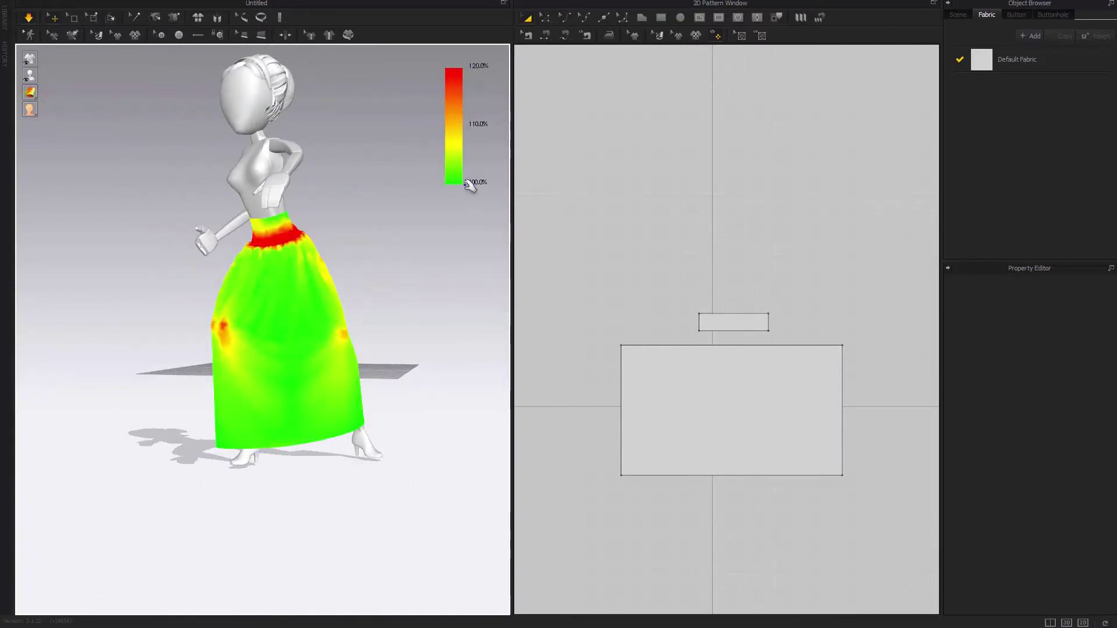
right_click_drag(375, 319, 906, 327)
scroll(168, 391, "up", 3)
scroll(168, 390, "up", 3)
scroll(167, 384, "down", 3)
right_click_drag(167, 384, 273, 346)
key("alt+2")
scroll(199, 403, "down", 5)
scroll(346, 389, "up", 6)
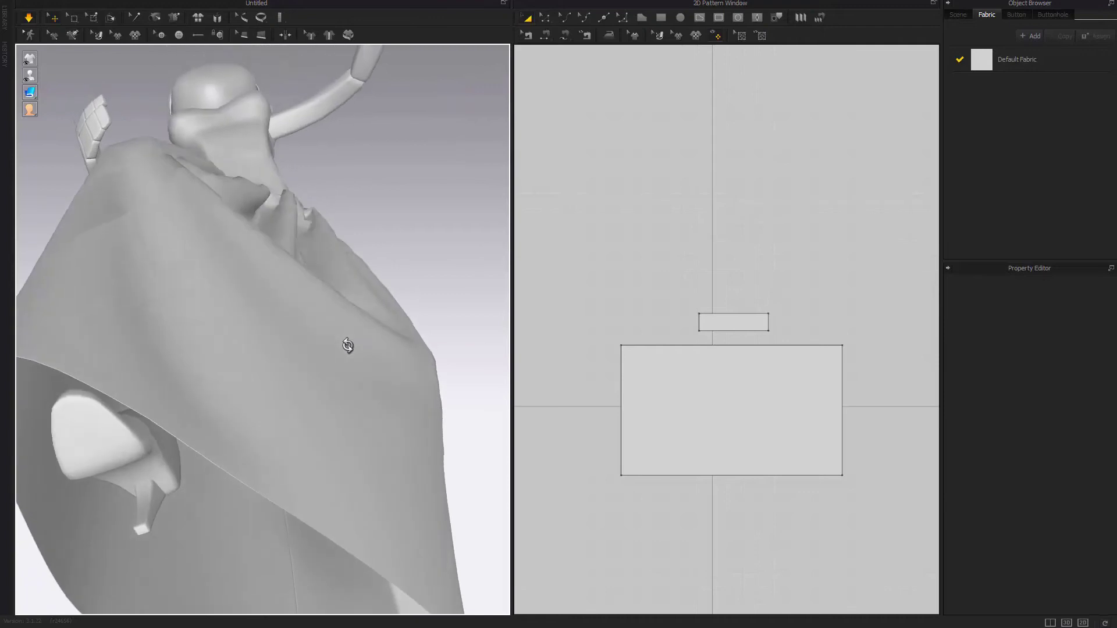
scroll(347, 349, "down", 7)
right_click_drag(204, 366, 272, 417)
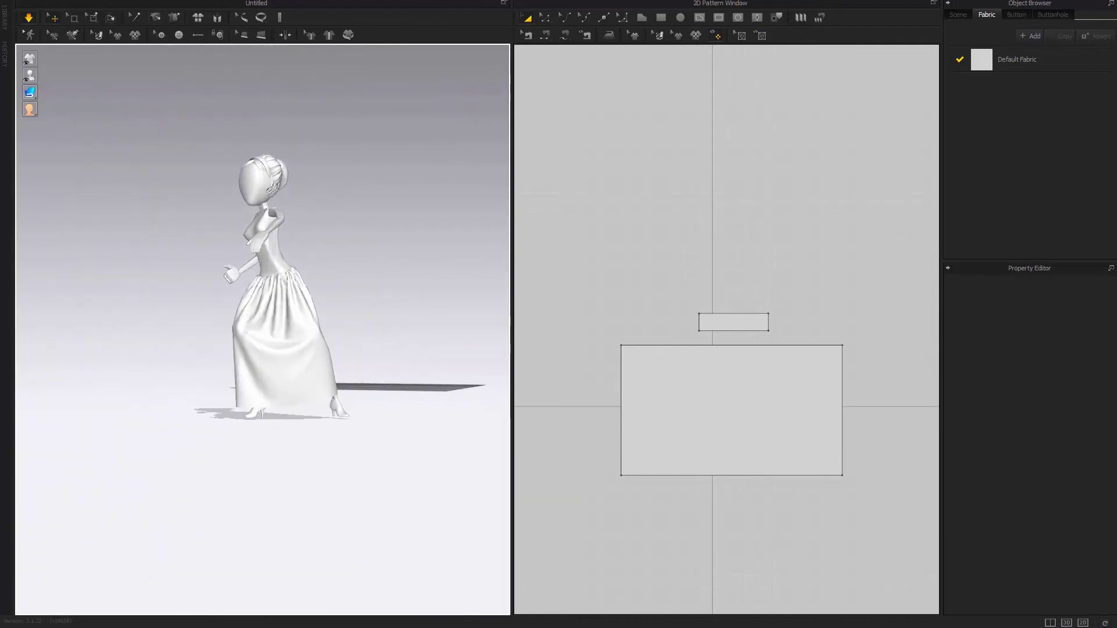